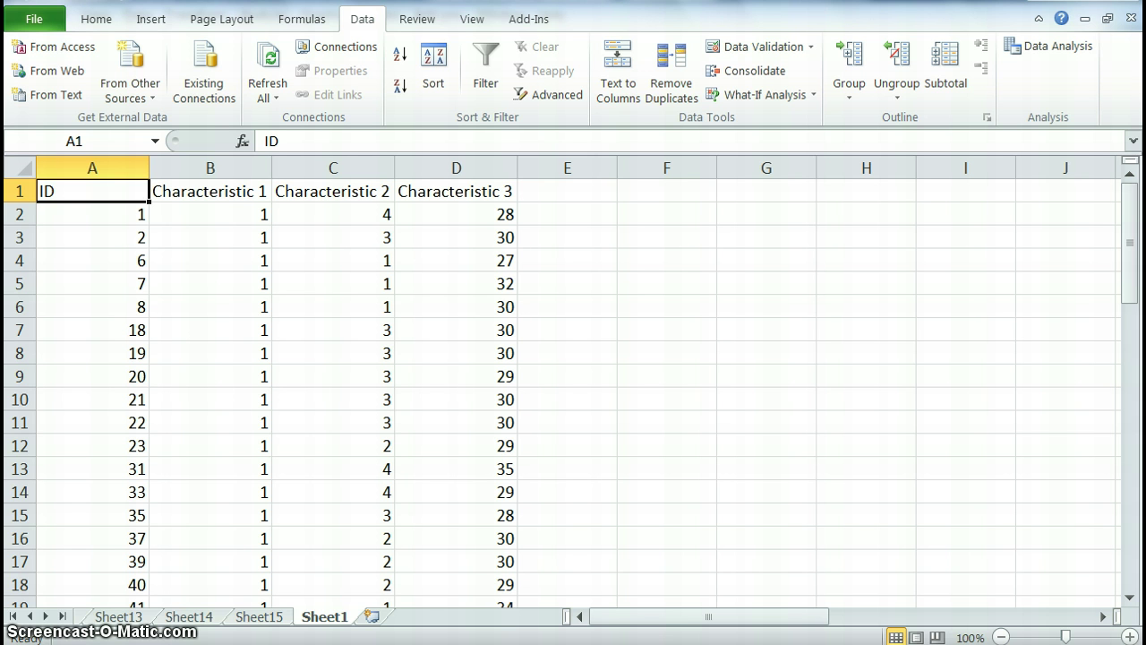
Examine the Characteristic 1 values down column B to see which categories the data contains.
click(237, 212)
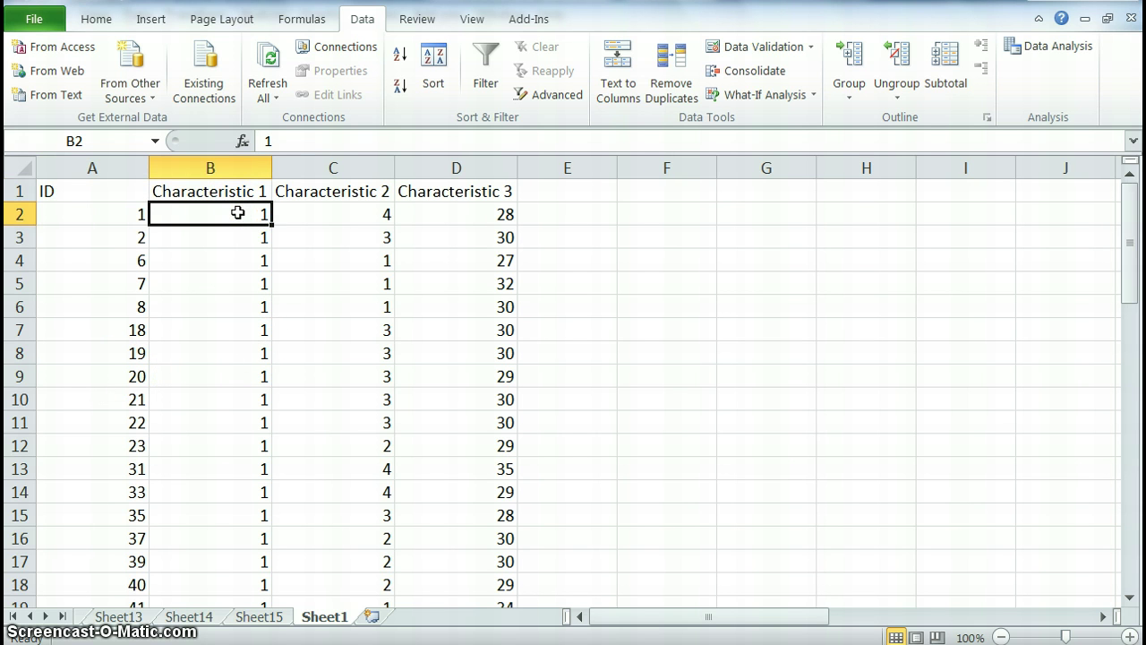
key(Down)
key(Down)
key(Down)
key(Down)
key(Down)
key(Down)
key(Down)
key(Down)
key(Down)
key(Down)
key(Down)
key(Down)
key(Down)
key(Down)
key(Down)
key(Down)
key(Down)
key(Down)
key(Down)
key(Down)
key(Down)
key(Down)
key(Down)
key(Down)
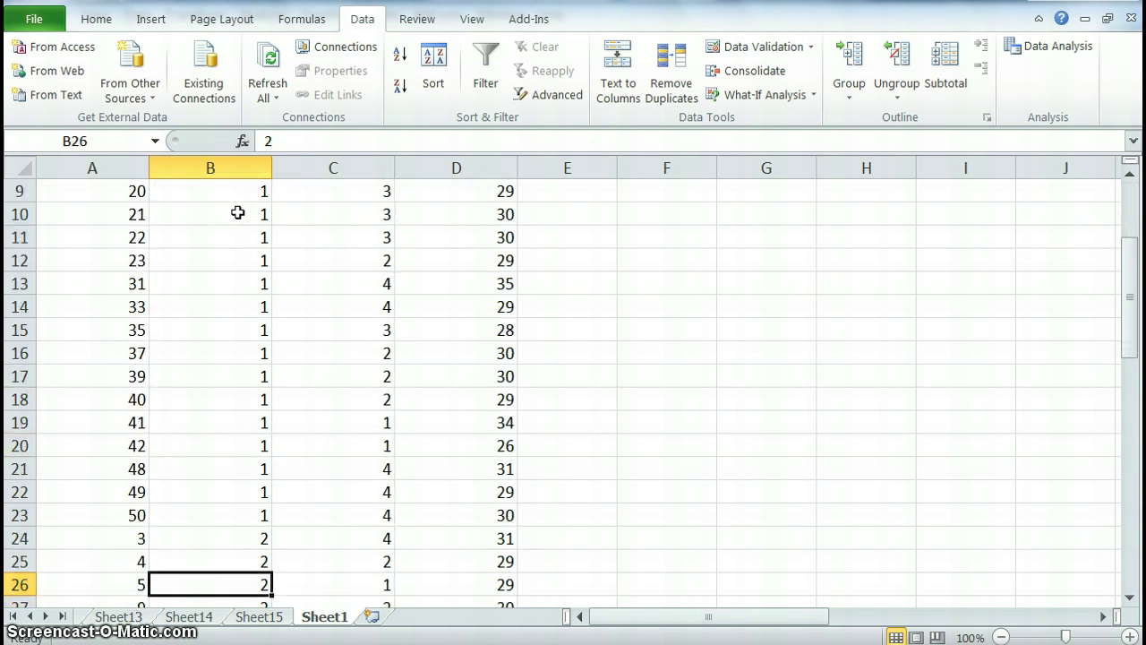
key(Up)
key(Up)
key(Up)
key(Up)
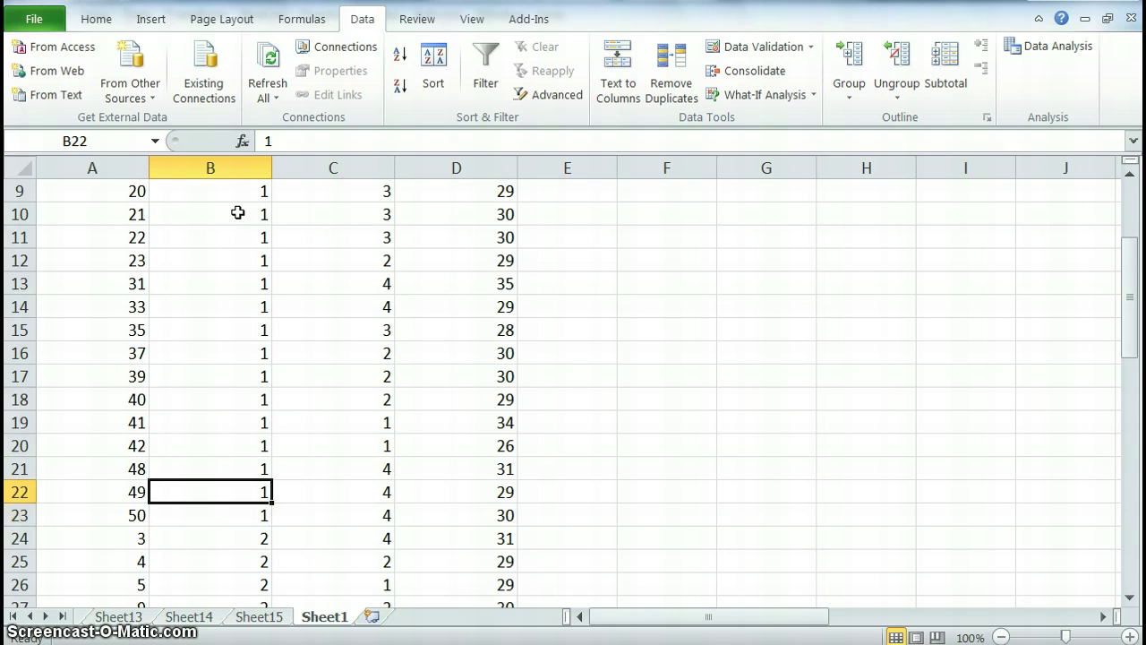
key(Up)
key(Down)
key(Down)
key(Down)
key(Down)
key(Down)
key(Down)
key(Down)
key(Down)
key(Down)
key(Down)
key(Down)
key(Down)
key(Down)
key(Down)
key(Down)
key(Down)
key(Down)
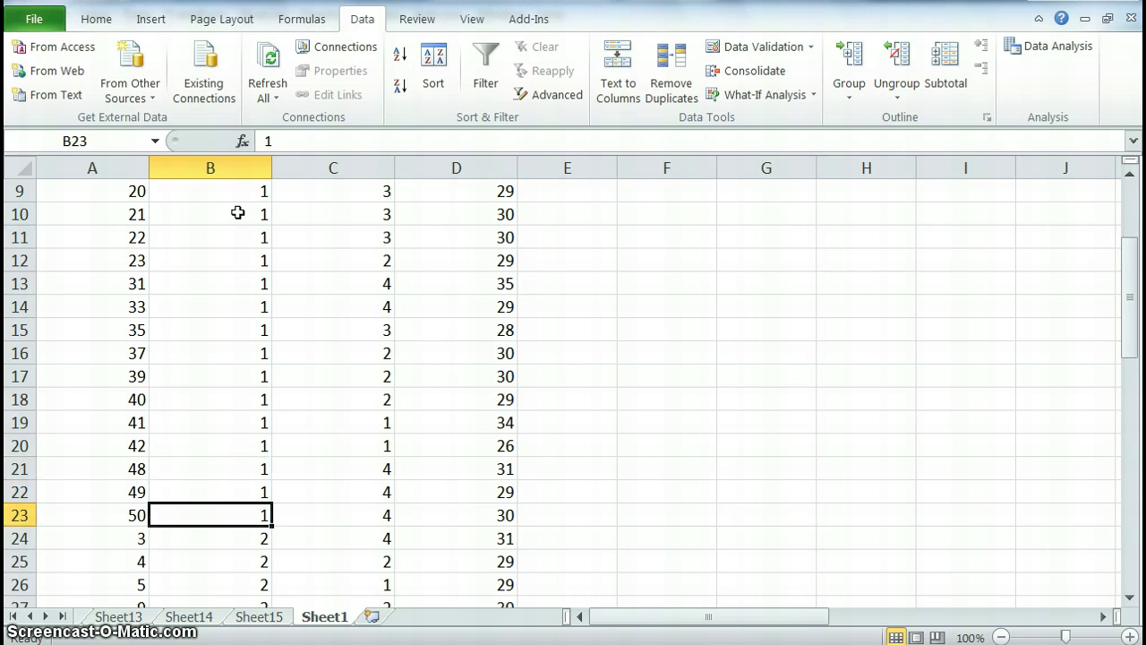
key(Down)
key(Up)
key(Up)
key(Up)
key(Up)
key(Up)
key(Up)
key(Up)
key(Up)
key(Up)
key(Up)
key(Up)
key(Up)
key(Up)
key(Up)
key(Up)
key(Up)
key(Up)
key(Up)
key(Up)
key(Up)
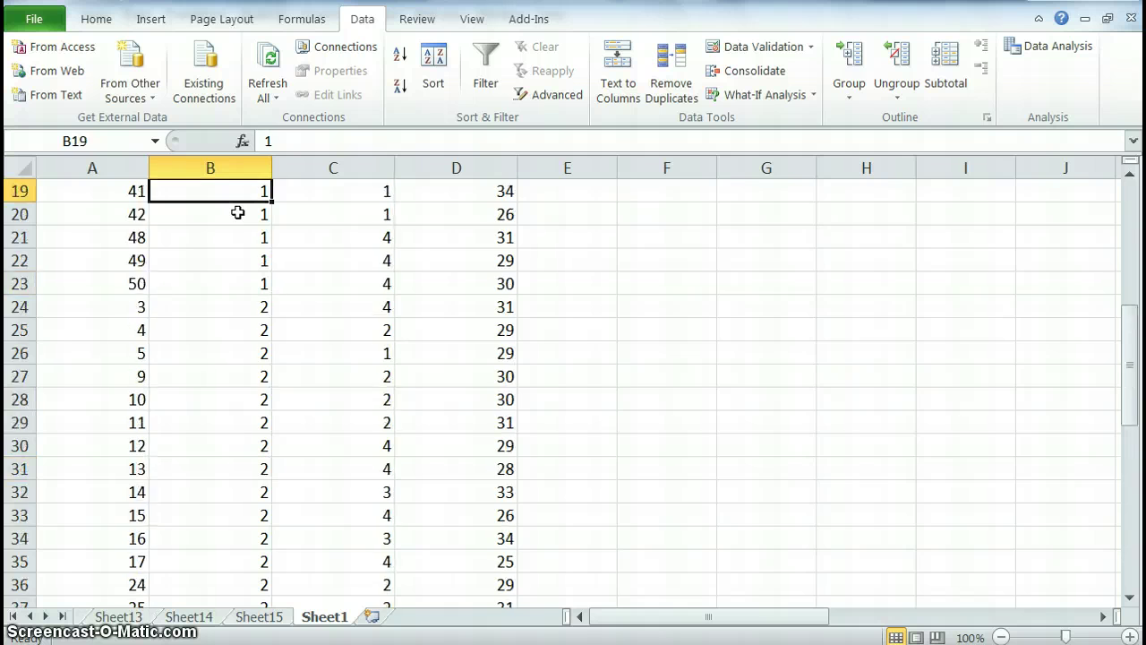
key(Up)
key(Up)
key(Up)
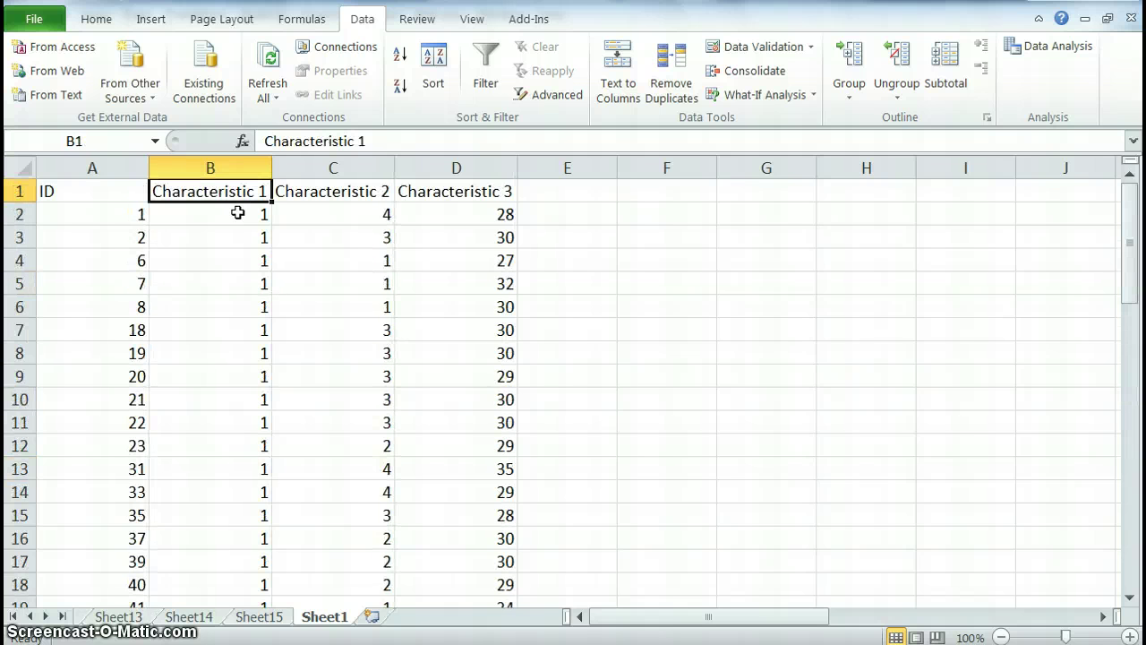
Examine the unsorted Characteristic 3 values down column D and return to the column header.
key(Right)
key(Right)
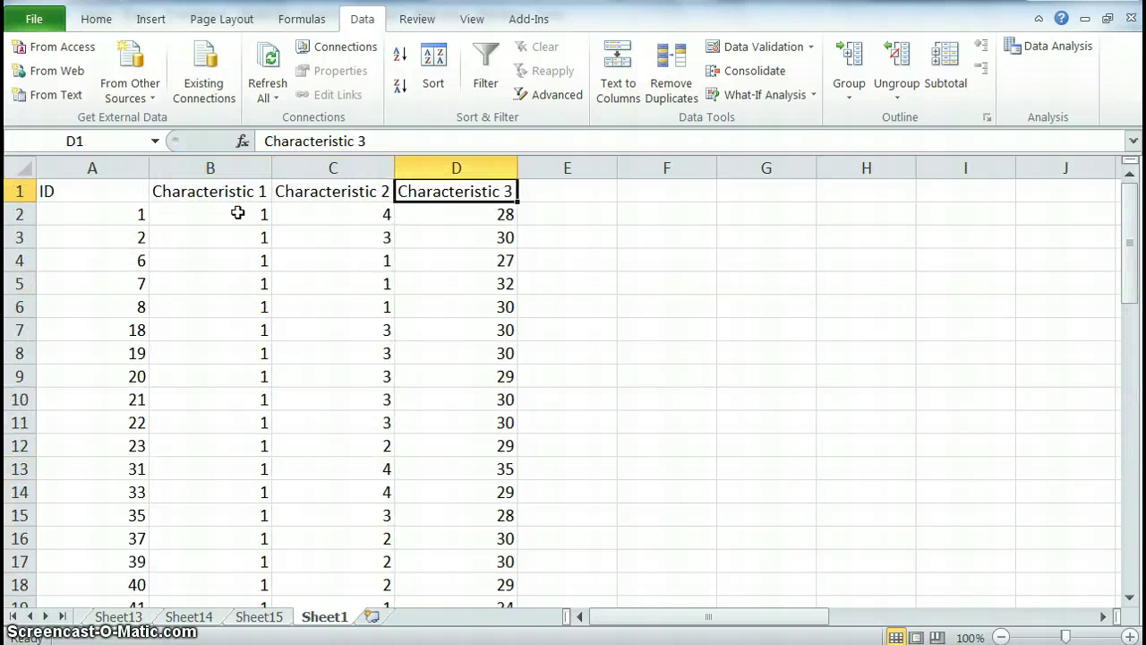
key(Down)
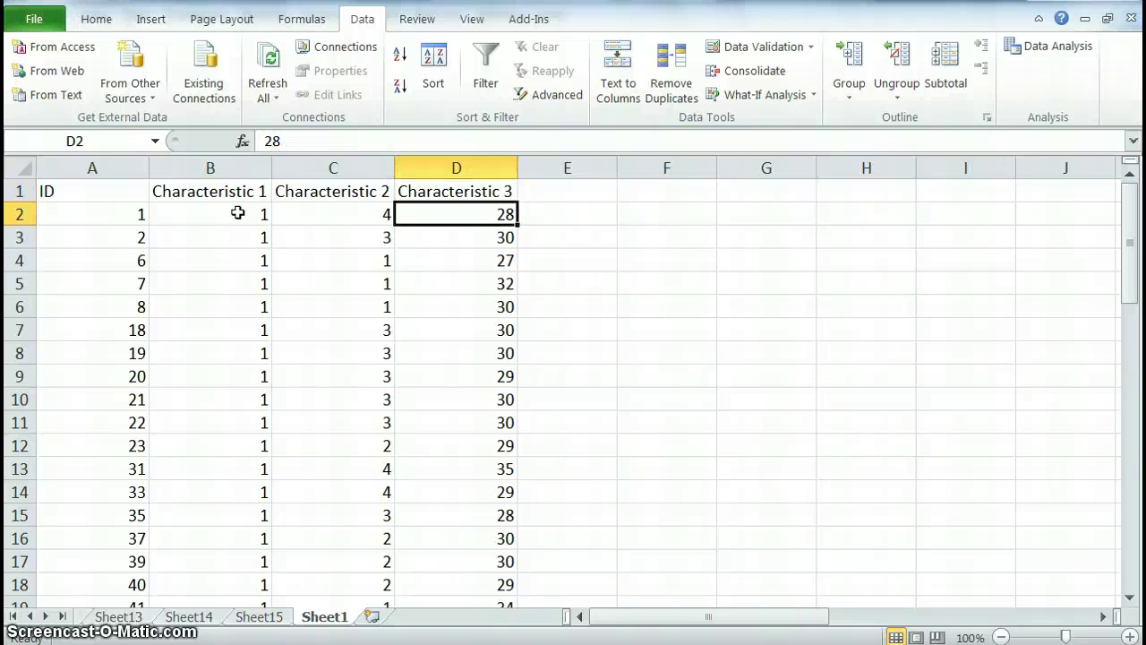
key(Down)
key(Down)
key(Down)
key(Down)
key(Down)
key(Down)
key(Down)
key(Down)
key(Down)
key(Down)
key(Down)
key(Down)
key(Down)
key(Down)
key(Down)
key(Down)
key(Down)
key(Down)
key(Down)
key(Down)
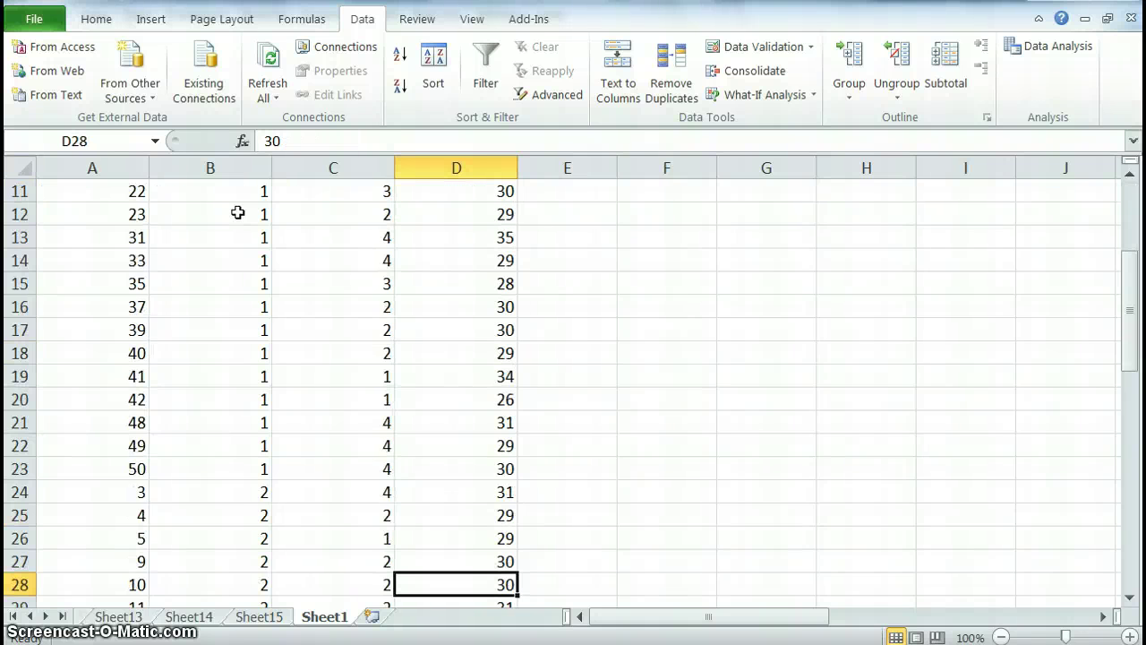
key(Down)
key(Down)
key(Down)
key(Down)
key(Down)
key(Down)
key(Down)
key(Up)
key(Up)
key(Up)
key(Up)
key(Up)
key(Up)
key(Up)
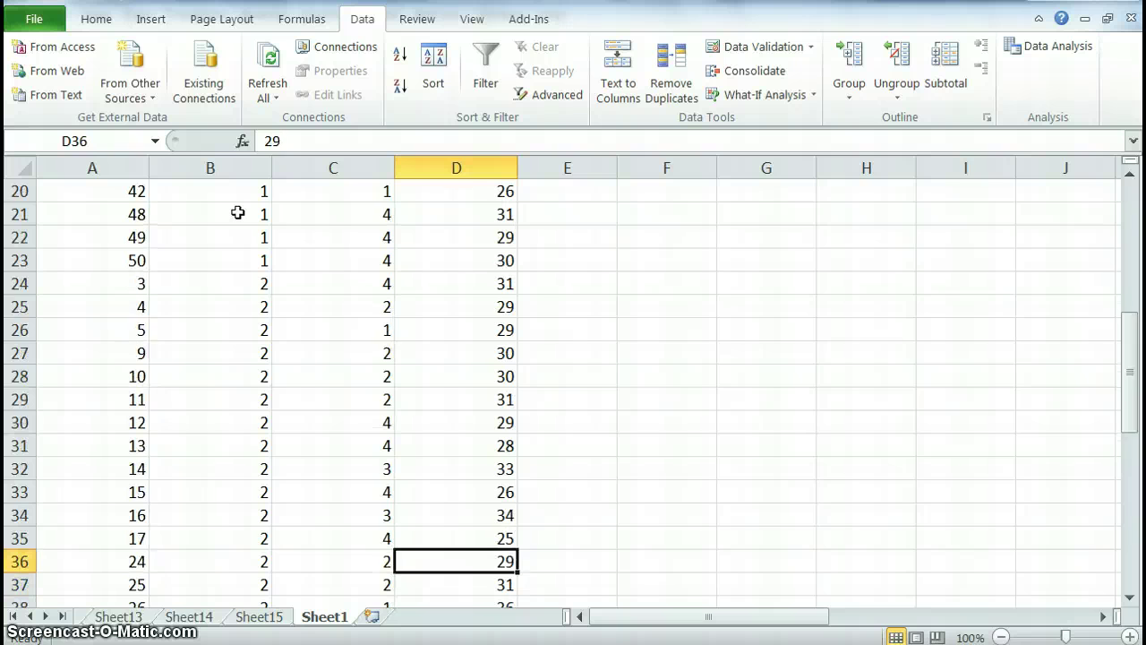
key(Up)
key(Up)
key(Up)
key(Up)
key(Up)
key(Up)
key(Up)
key(Up)
key(Up)
key(Up)
key(Up)
key(Up)
key(Up)
key(Up)
key(Up)
key(Up)
key(Up)
key(Up)
key(Up)
key(Up)
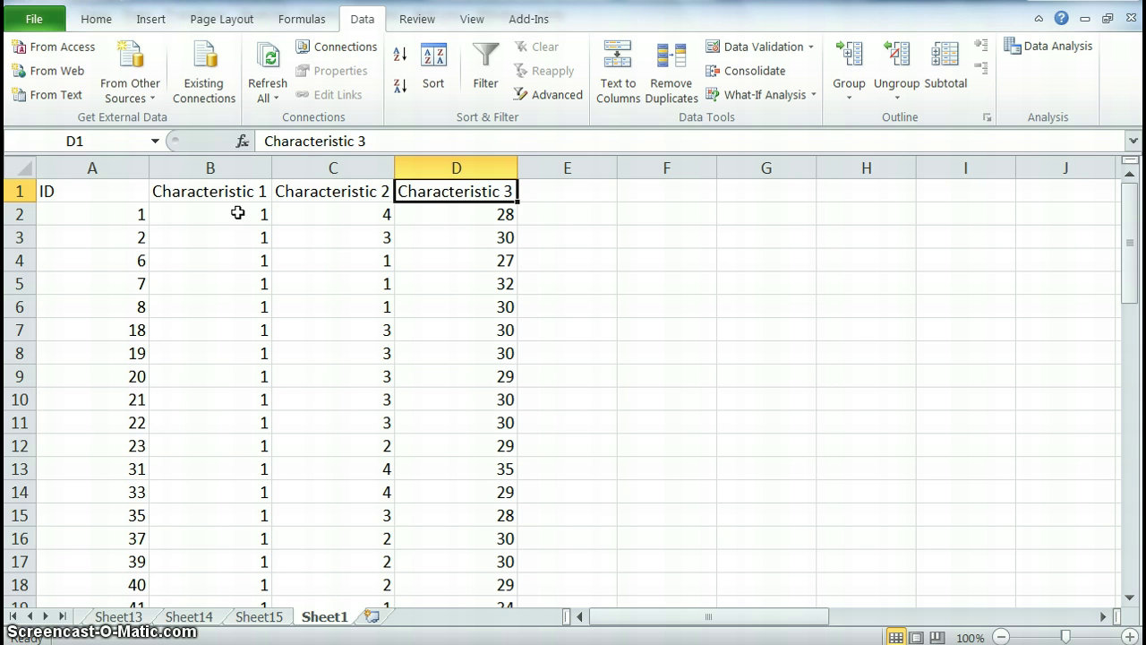
Sort the table in ascending order by the Characteristic 3 values in D2:D51, expanding the selection to include the adjacent columns.
key(Down)
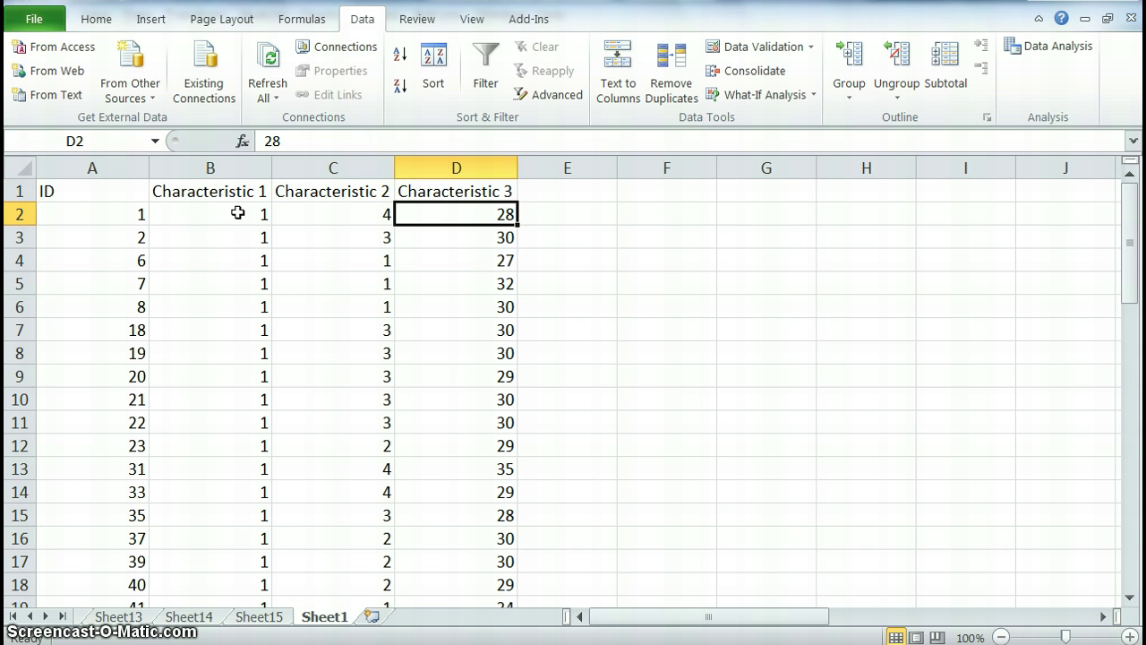
key(Right)
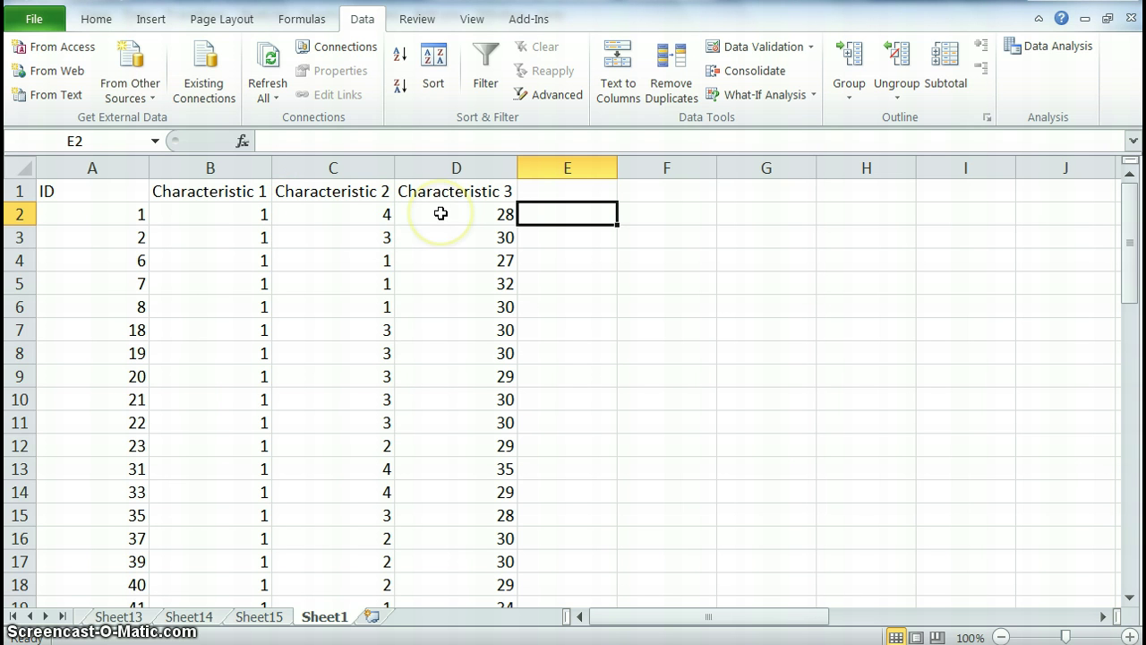
drag(441, 213, 466, 553)
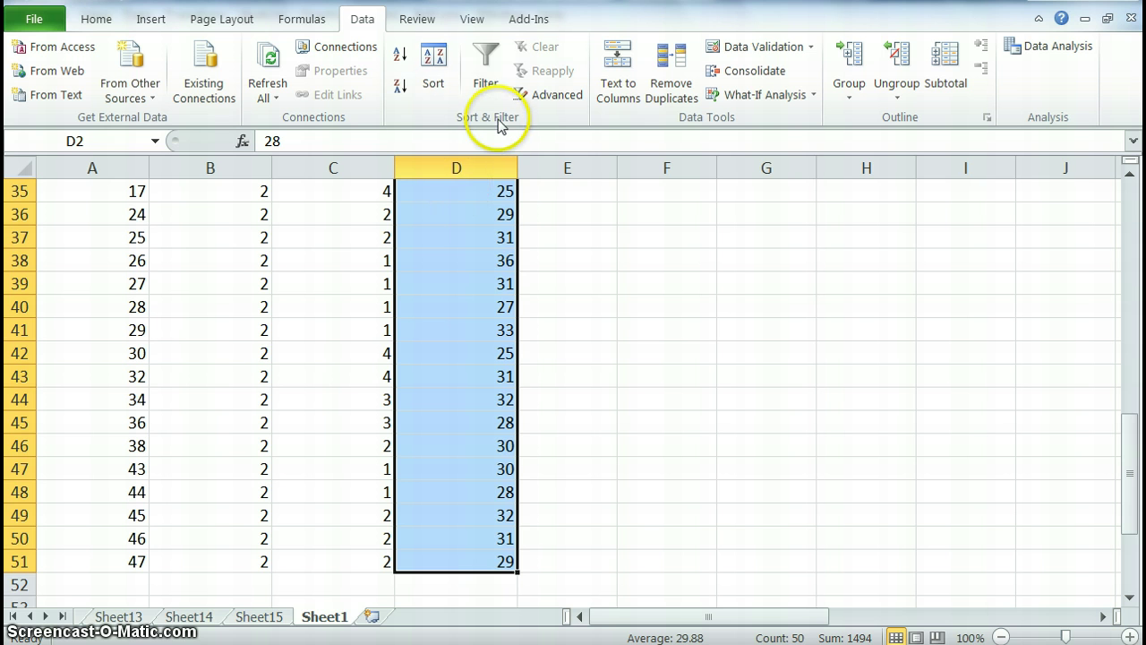
click(401, 57)
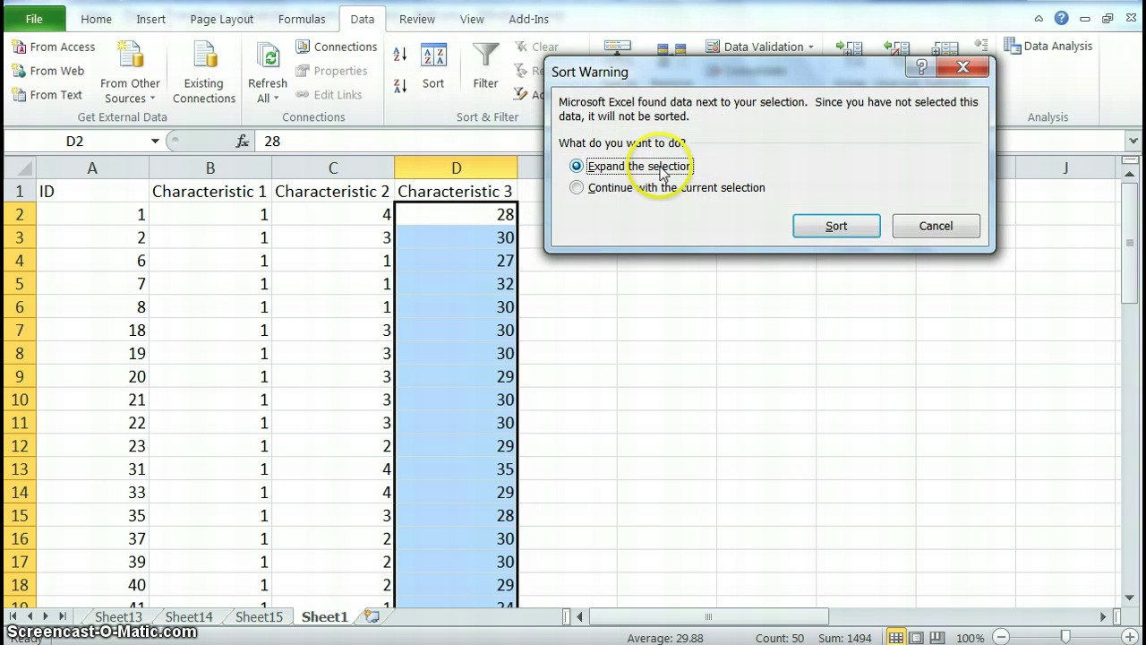
click(817, 224)
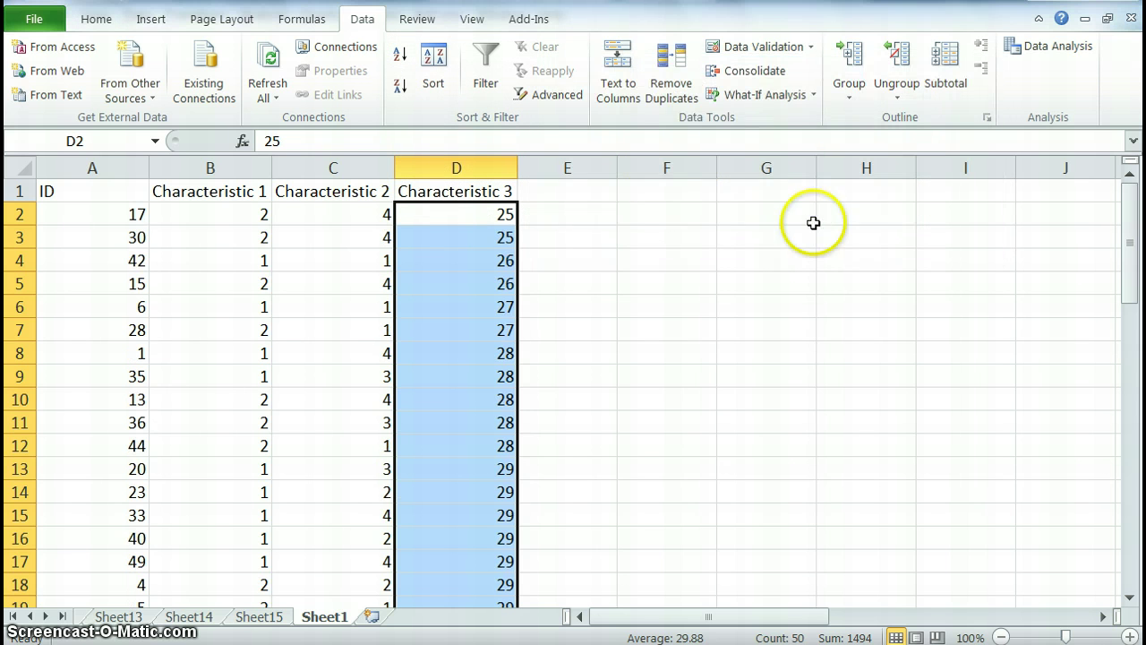
Examine the sorted Characteristic 3 values from D2 to the end of column D and return to the column header.
click(484, 212)
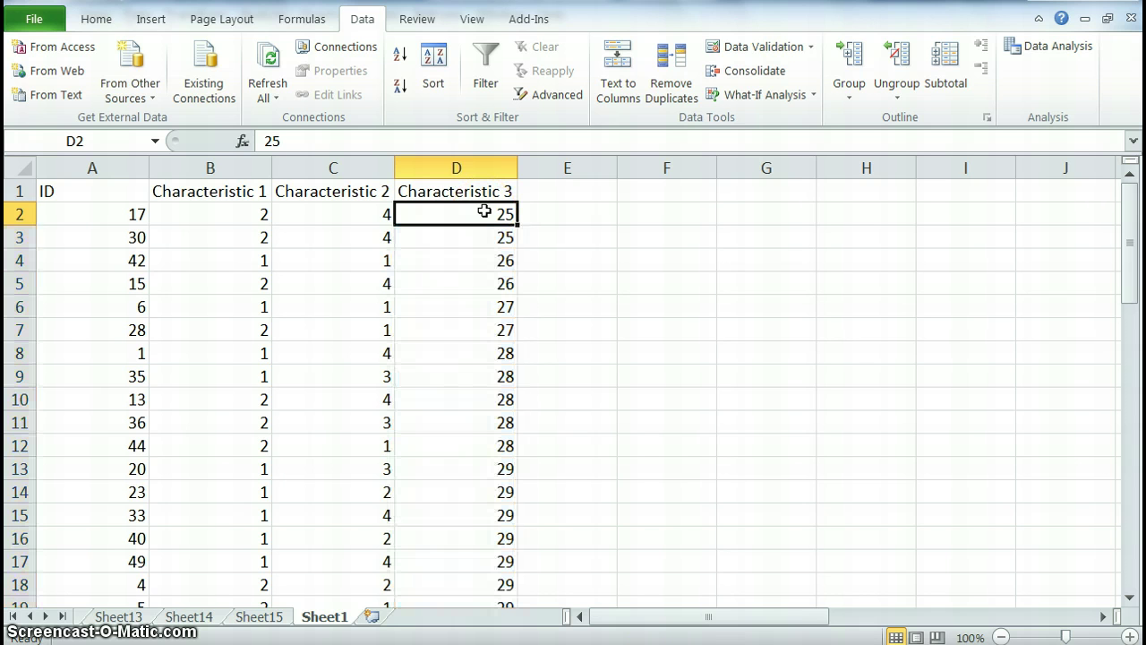
key(Down)
key(Down)
key(Down)
key(Down)
key(Down)
key(Down)
key(Down)
key(Down)
key(Down)
key(Down)
key(Down)
key(Down)
key(Down)
key(Down)
key(Down)
key(Down)
key(Down)
key(Down)
key(Down)
key(Down)
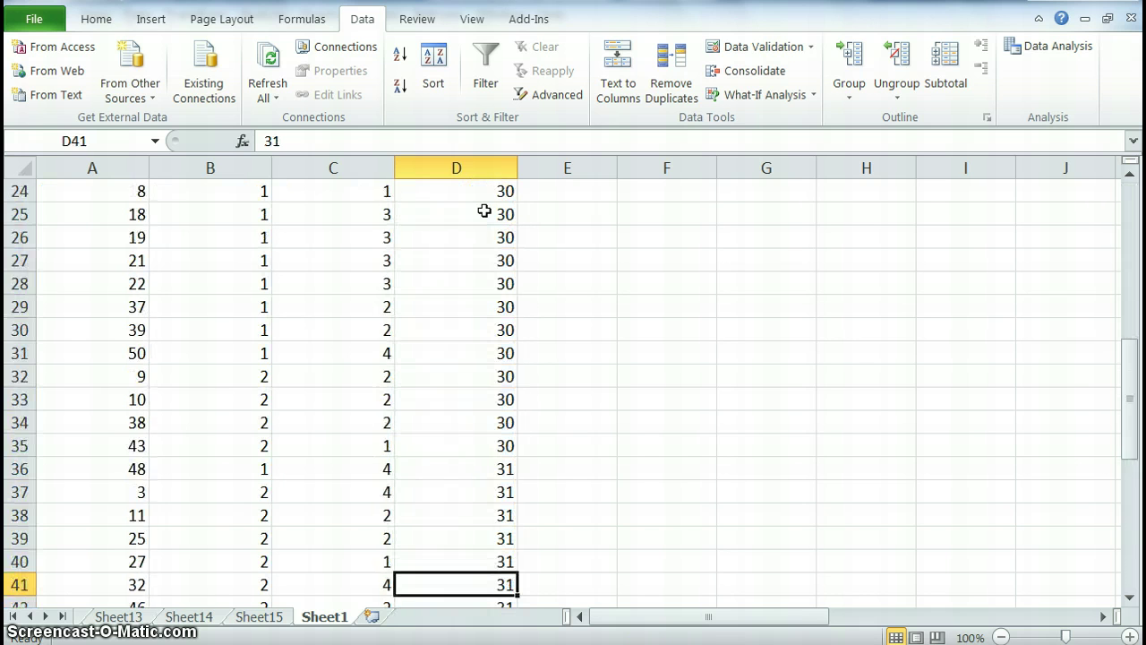
key(Down)
key(Down)
key(Down)
key(Down)
key(Down)
key(Down)
key(Down)
key(Down)
key(Down)
key(Down)
key(Down)
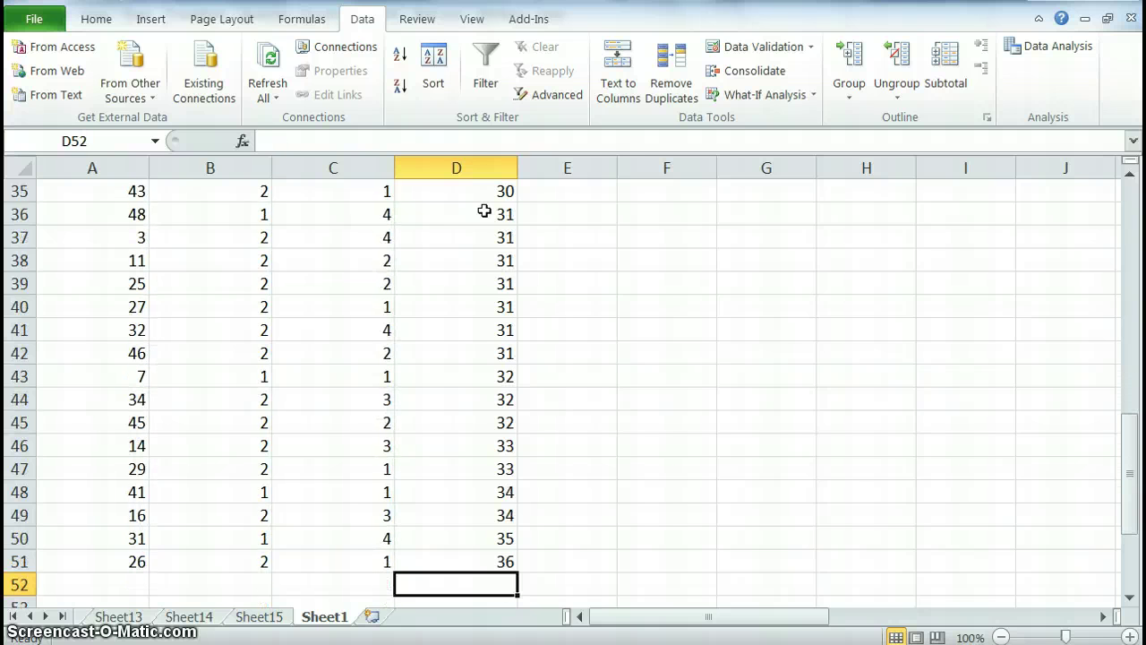
key(Up)
key(Up)
key(Up)
key(Up)
key(Up)
key(Up)
key(Up)
key(Up)
key(Up)
key(Up)
key(Up)
key(Up)
key(Up)
key(Up)
key(Up)
key(Up)
key(Up)
key(Up)
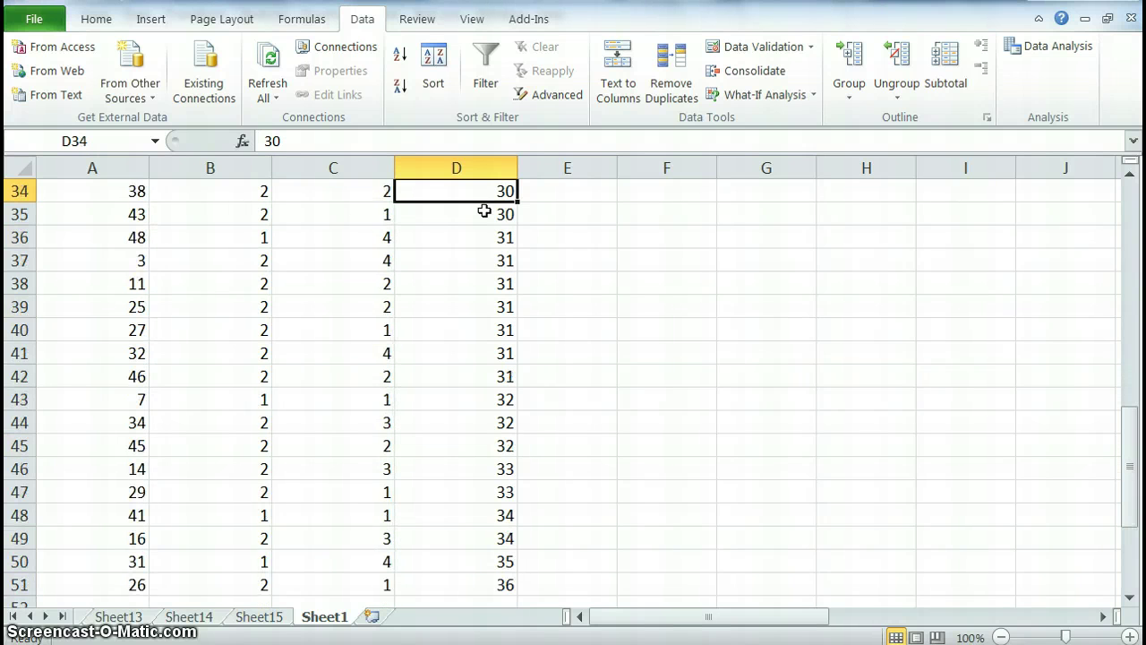
key(Up)
key(Up)
key(Up)
key(Up)
key(Up)
key(Up)
key(Up)
key(Up)
key(Up)
key(Up)
key(Up)
key(Up)
key(Up)
key(Up)
key(Up)
key(Up)
key(Up)
key(Up)
key(Up)
key(Up)
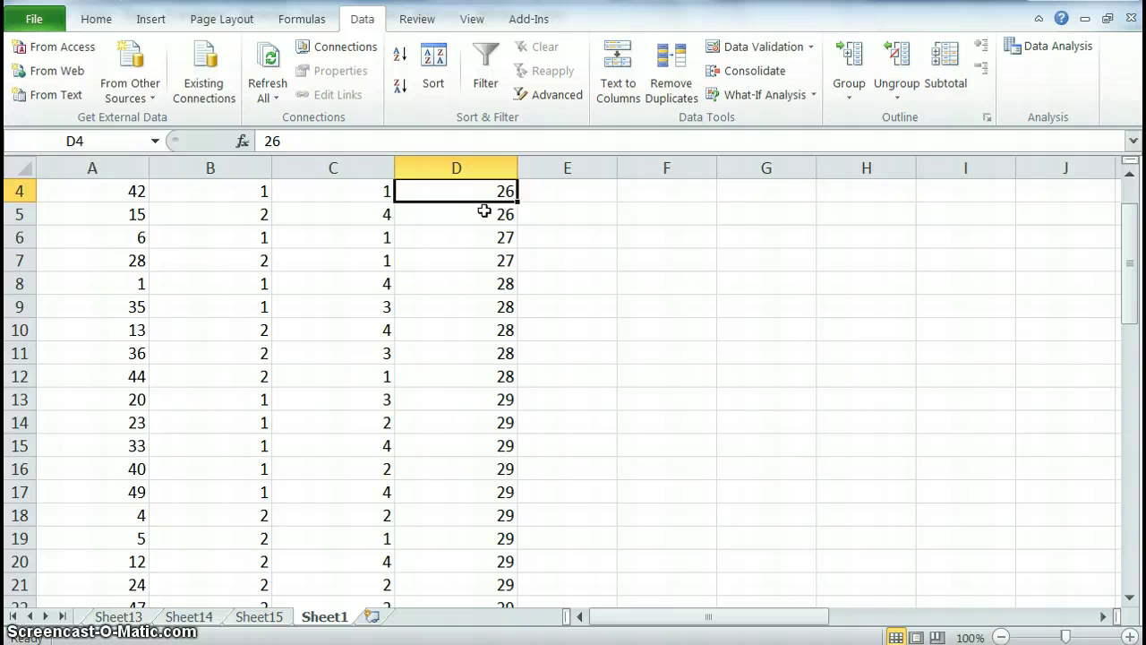
key(Up)
key(Up)
key(Up)
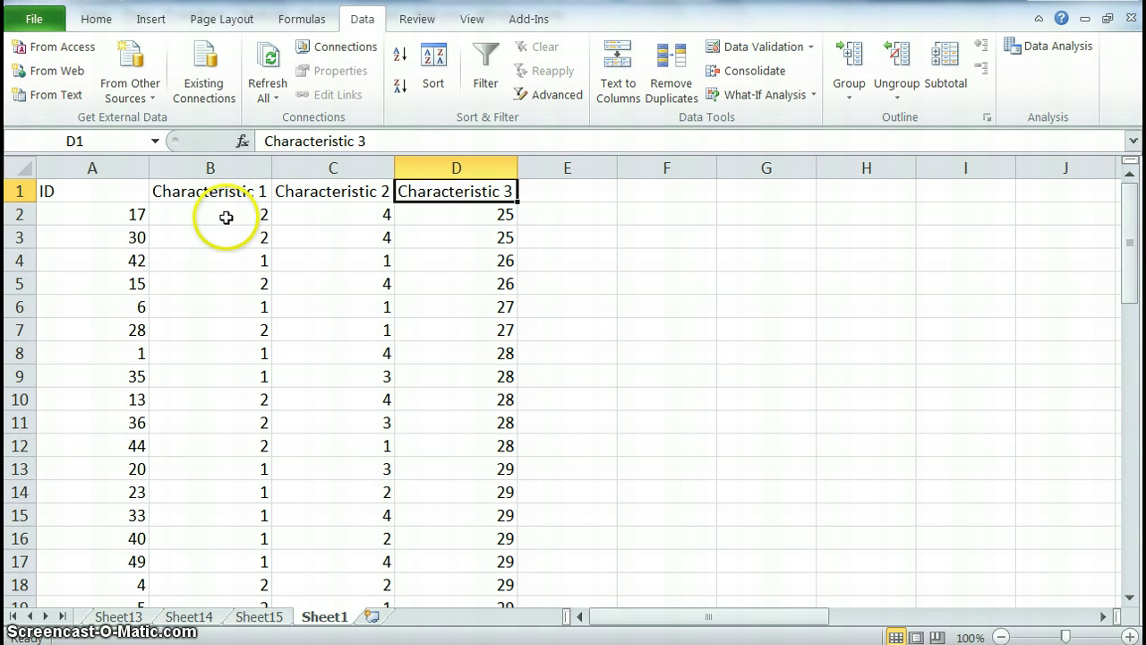
Sort the table in ascending order by the Characteristic 1 values in B2:B51, expanding the selection to the adjacent columns.
drag(227, 216, 241, 559)
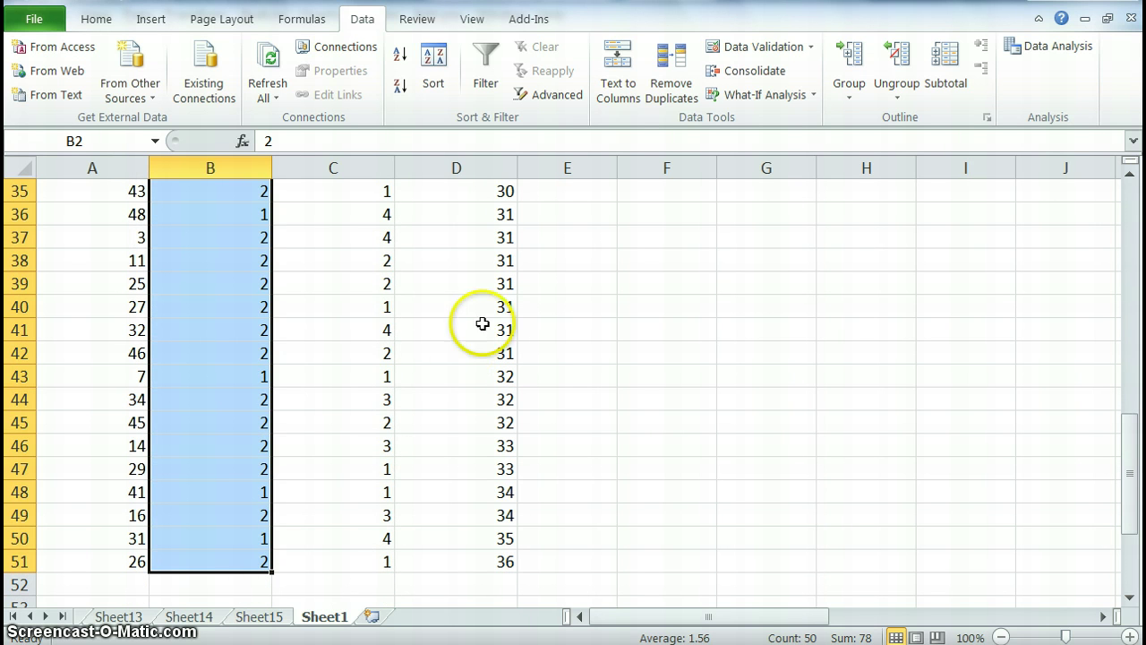
click(406, 61)
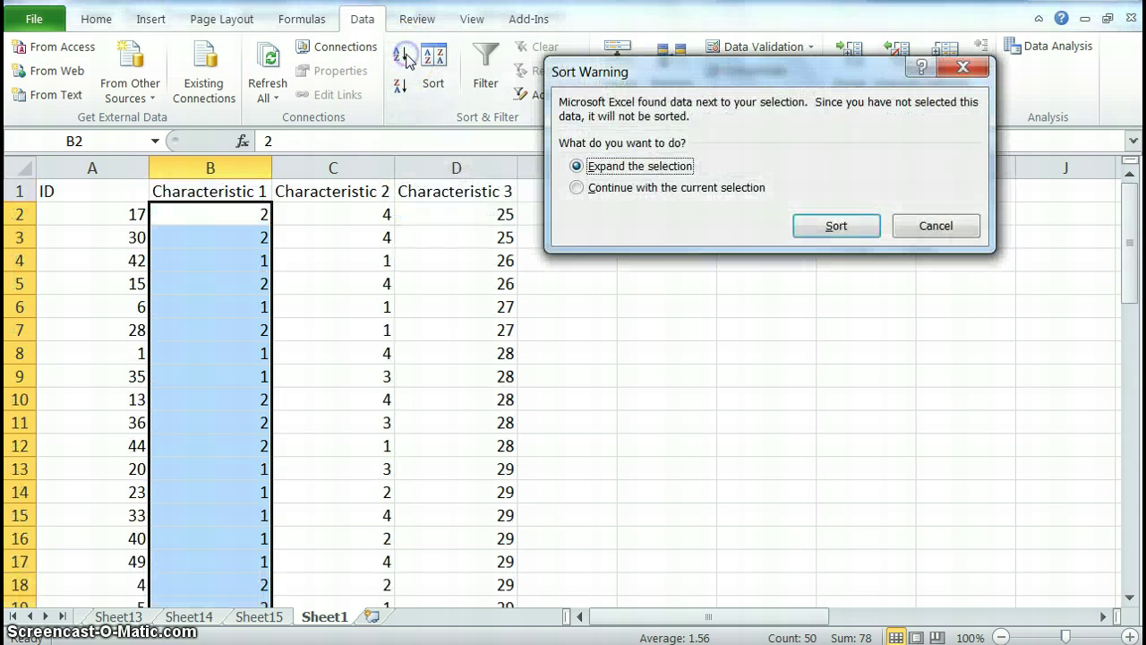
click(822, 233)
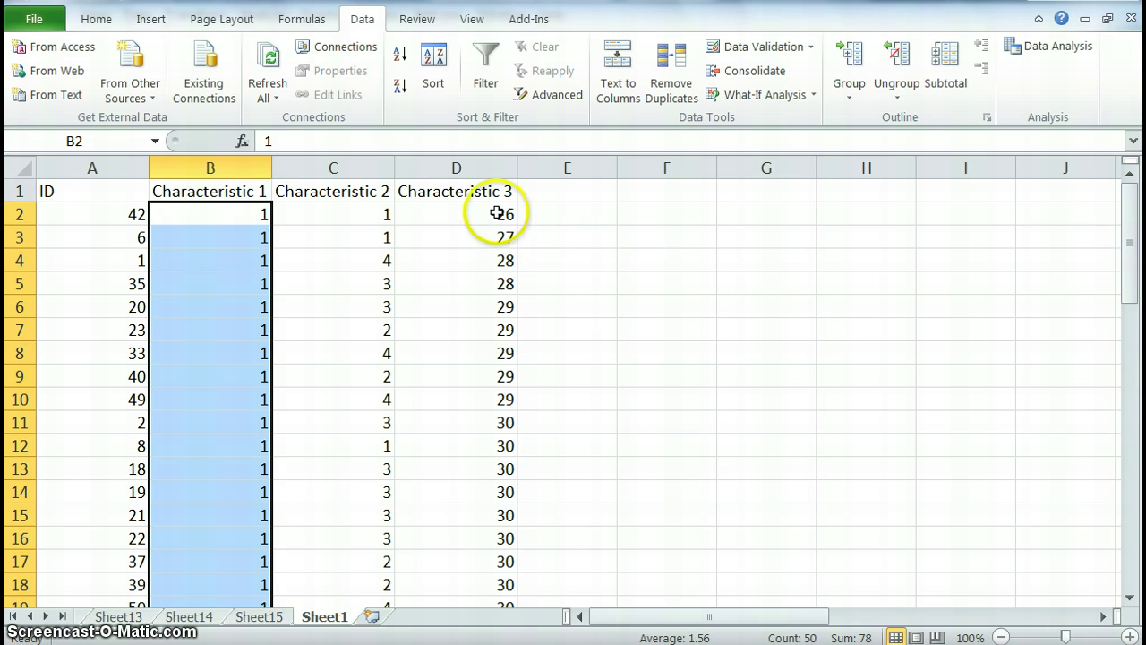
Copy the Characteristic 3 values of the records with Characteristic 1 equal to 1, D2:D23, into column F starting at F2.
drag(498, 214, 471, 451)
key(ctrl+c)
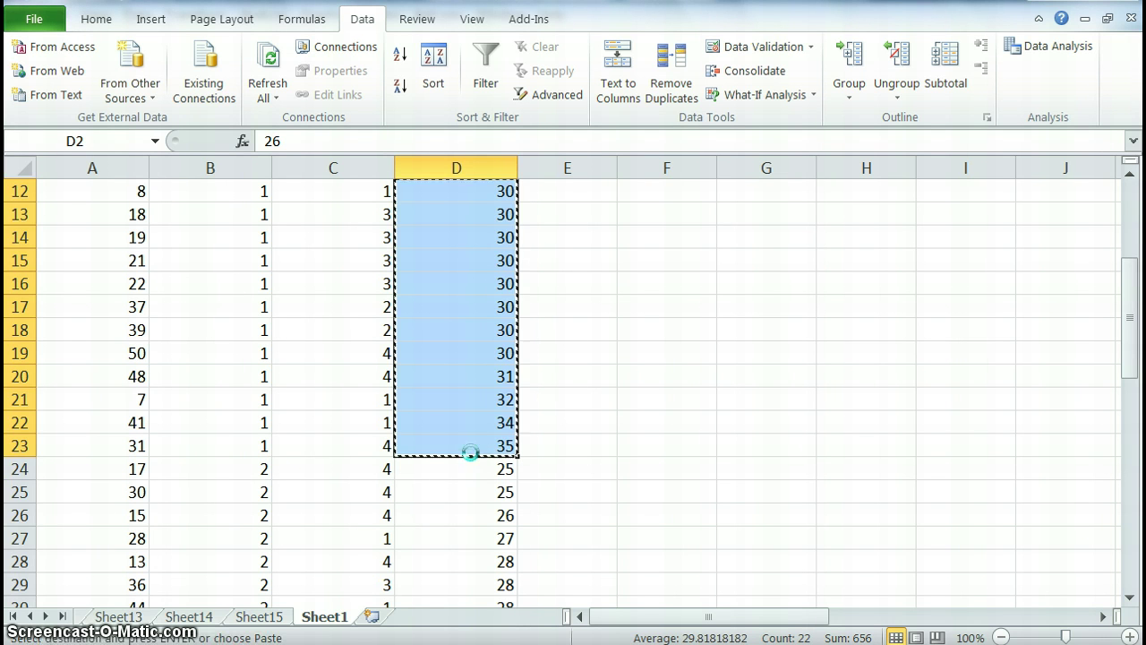
click(650, 391)
key(Up)
key(Up)
key(Up)
key(Up)
key(Up)
key(Up)
key(Up)
key(Up)
key(Up)
key(Up)
key(Up)
key(Up)
key(Up)
key(Up)
key(Up)
key(Up)
key(Up)
key(Up)
key(Up)
key(Up)
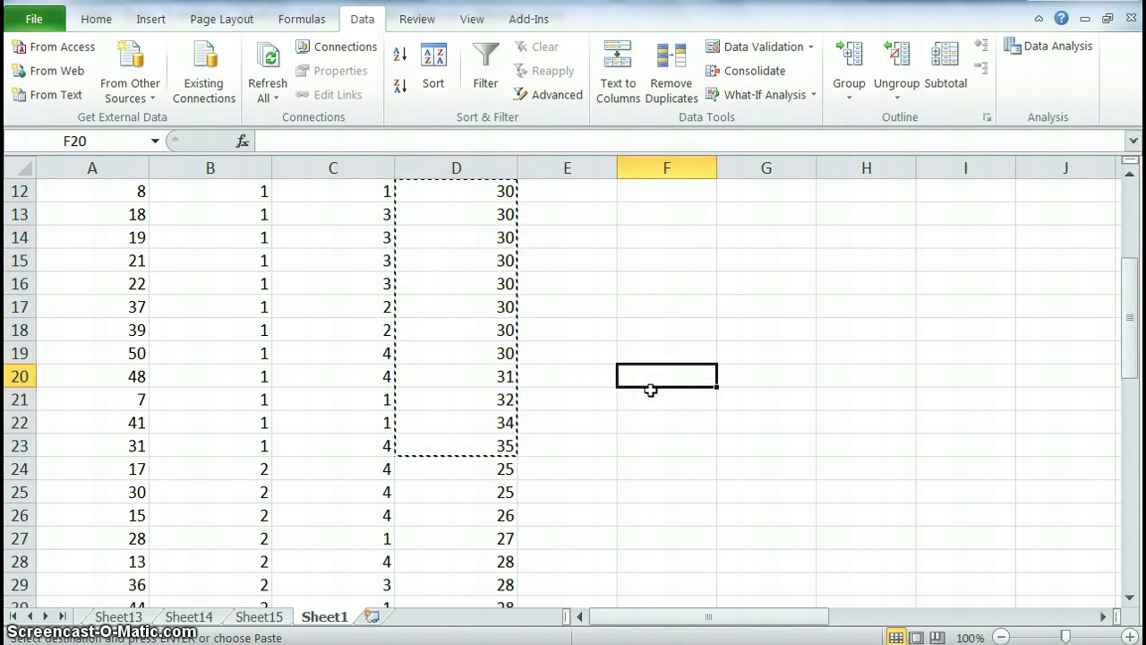
key(Down)
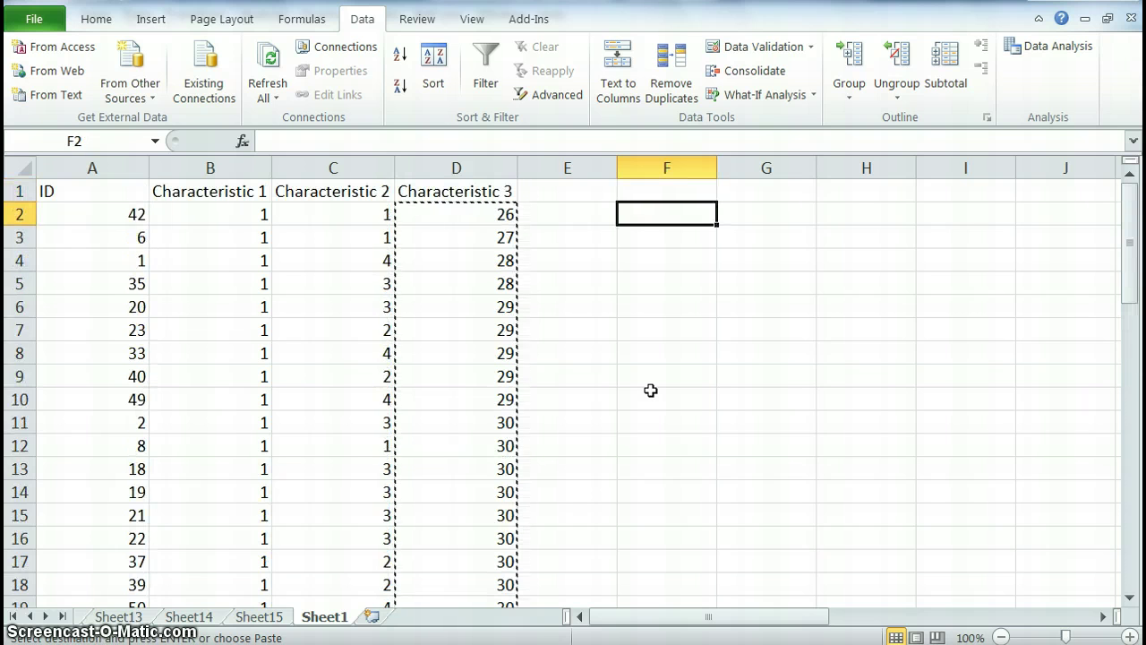
key(ctrl+v)
key(Right)
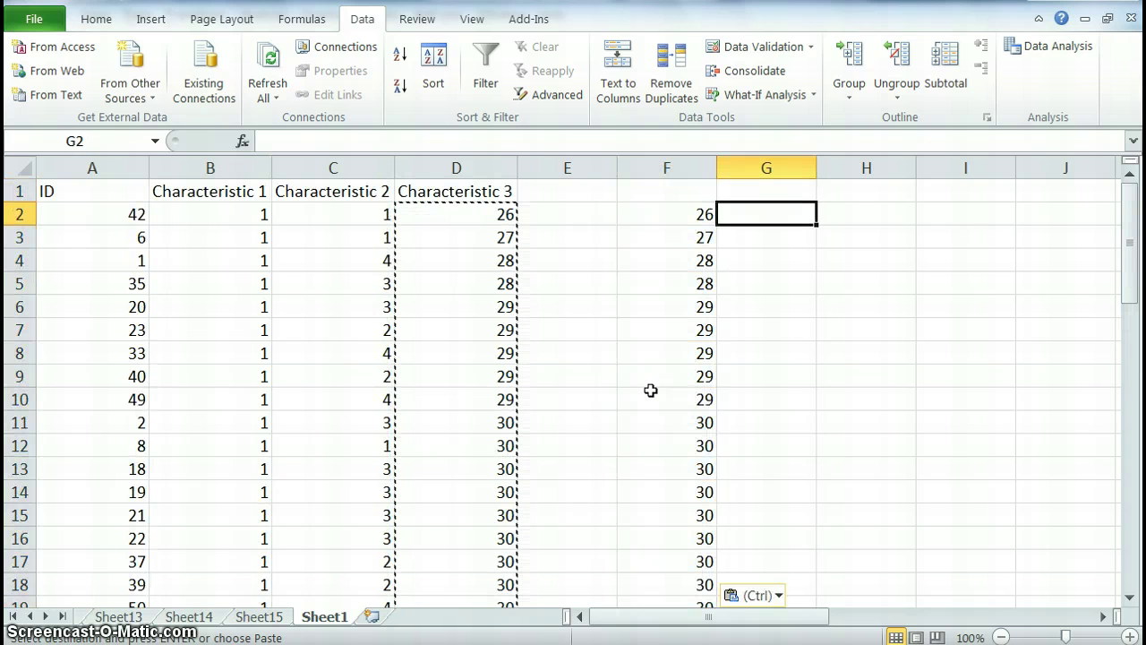
Copy the Characteristic 3 values of the records with Characteristic 1 equal to 2, D24:D51, into column G starting at G2.
click(567, 414)
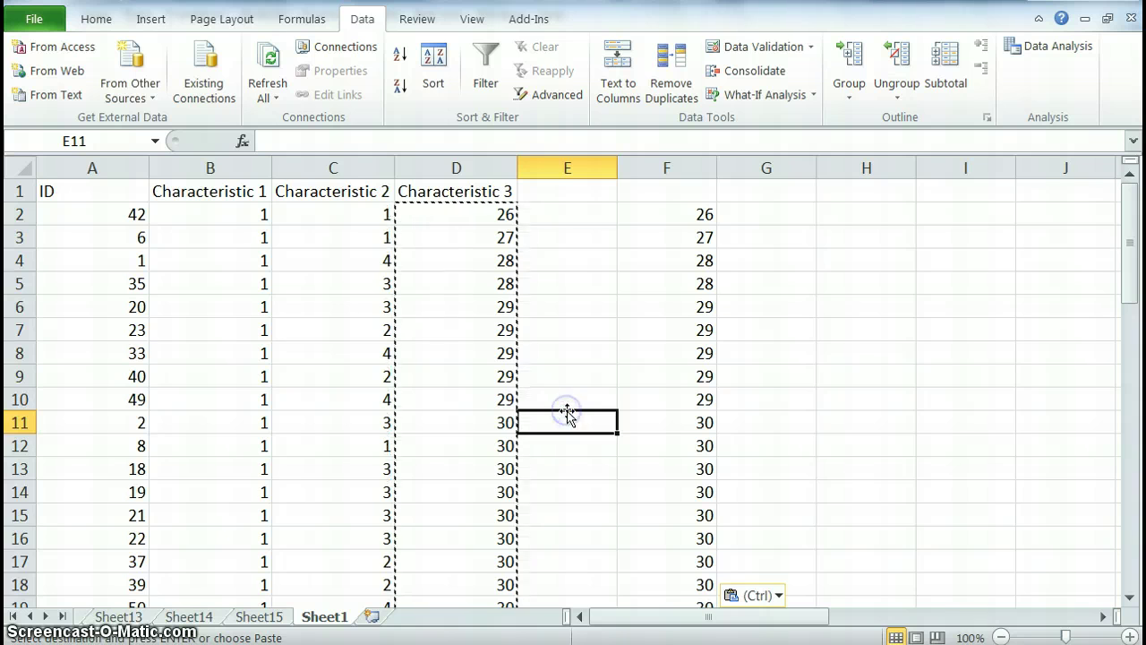
key(Down)
key(Down)
key(Down)
key(Down)
key(Down)
key(Down)
key(Down)
key(Down)
key(Down)
key(Down)
key(Down)
key(Down)
key(Down)
key(Down)
key(Down)
key(Down)
key(Down)
key(Down)
key(Down)
key(Down)
key(Left)
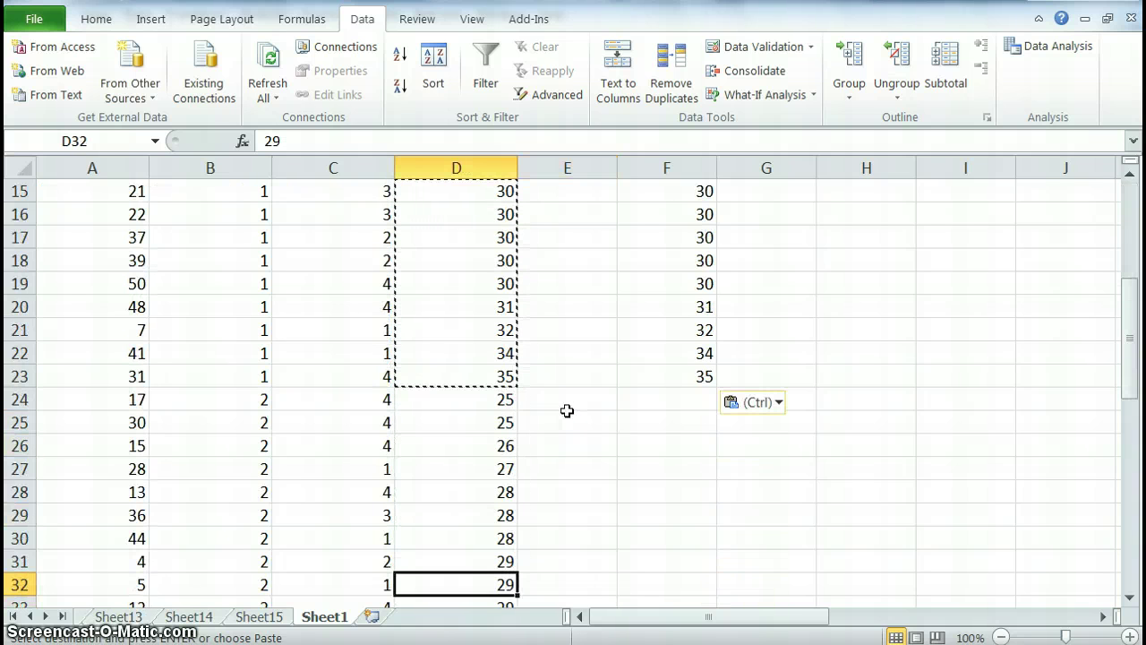
key(Up)
key(Up)
key(Up)
key(Up)
key(Up)
key(Up)
key(Up)
key(Up)
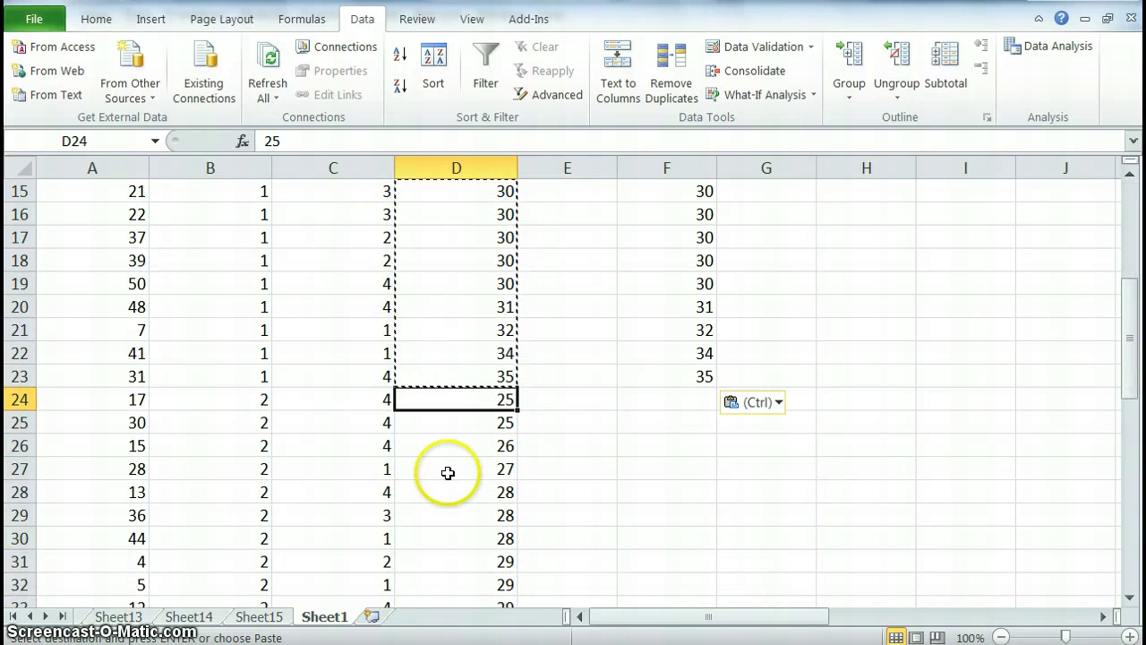
drag(461, 404, 464, 569)
key(Right)
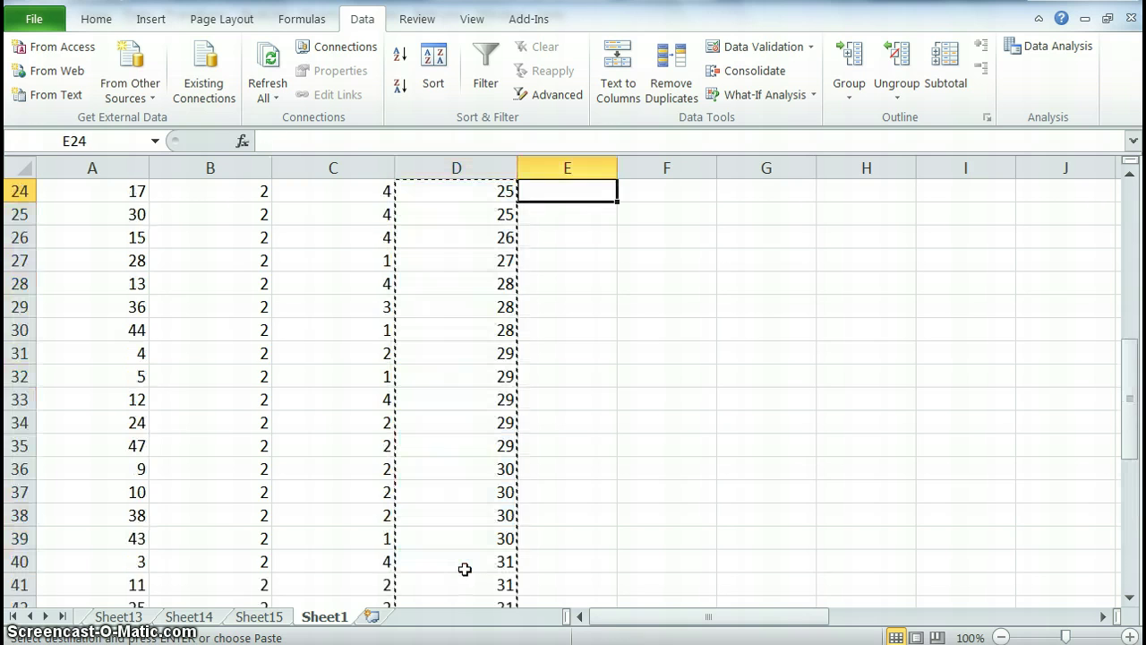
key(Up)
key(Up)
key(Up)
key(Up)
key(Up)
key(Up)
key(Up)
key(Up)
key(Up)
key(Up)
key(Up)
key(Up)
key(Up)
key(Up)
key(Up)
key(Up)
key(Up)
key(Up)
key(Up)
key(Up)
key(Up)
key(Up)
key(Up)
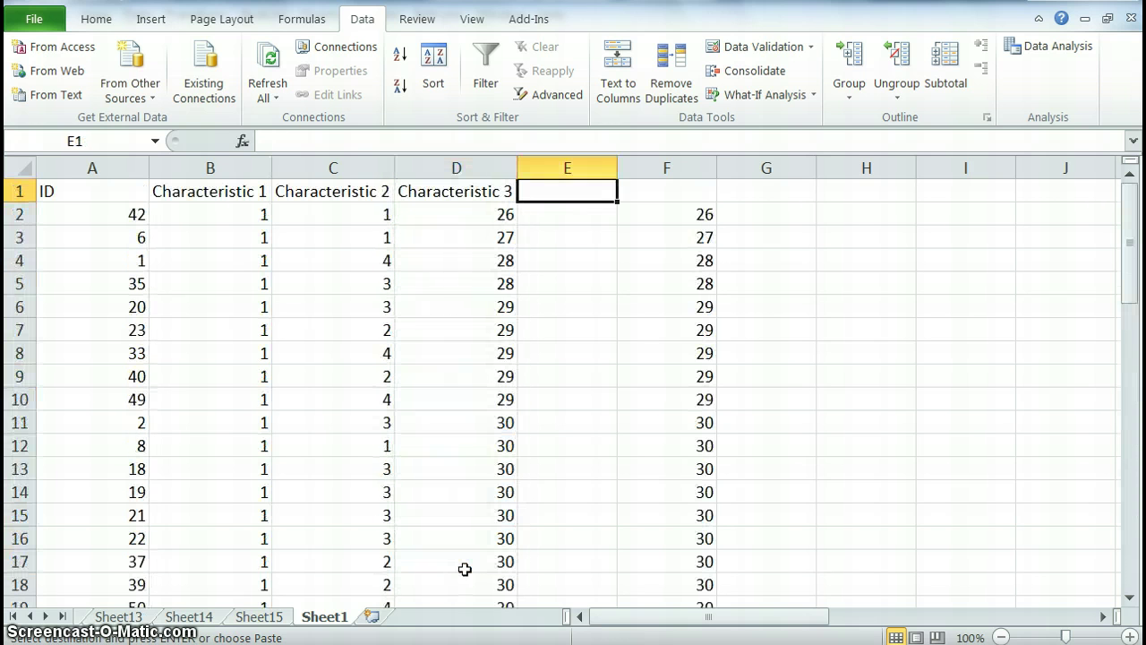
key(Right)
key(Right)
key(Down)
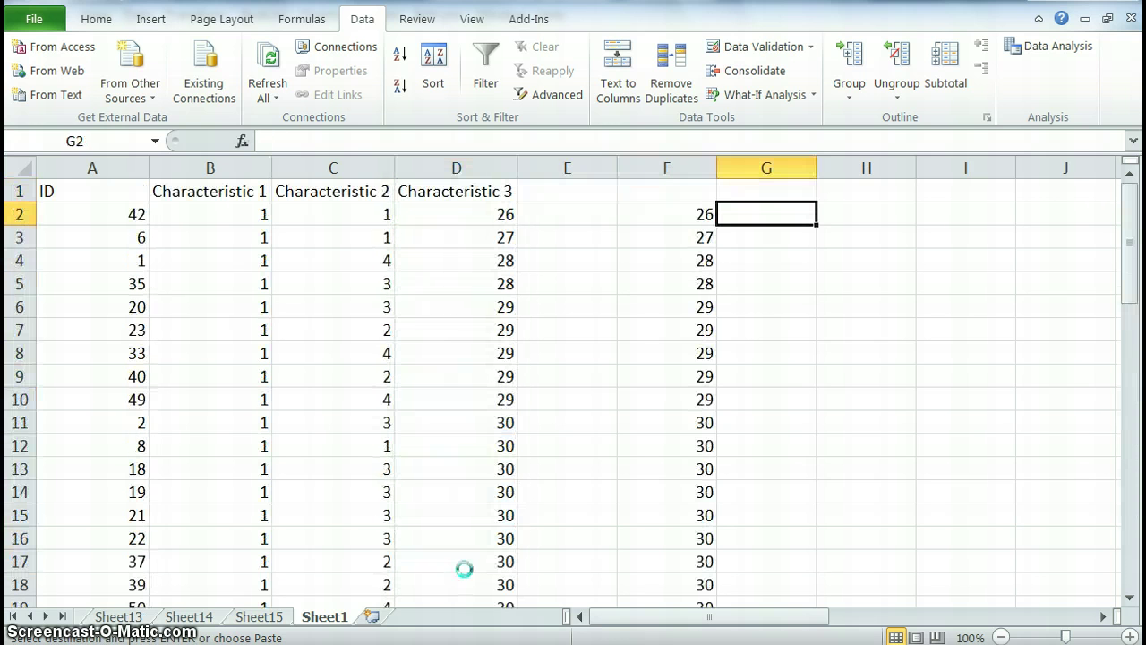
key(ctrl+v)
Label the two copied value columns with the headers "group 1" in F1 and "group 2" in G1.
key(Up)
key(Left)
text(group 1)
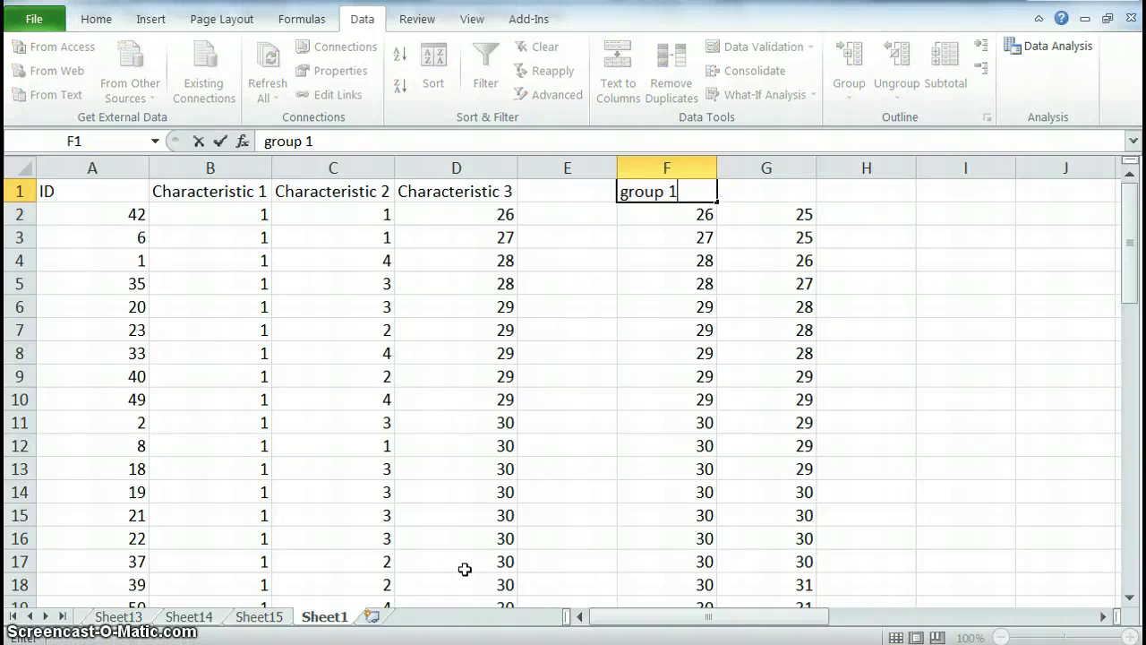
key(Tab)
text(group )
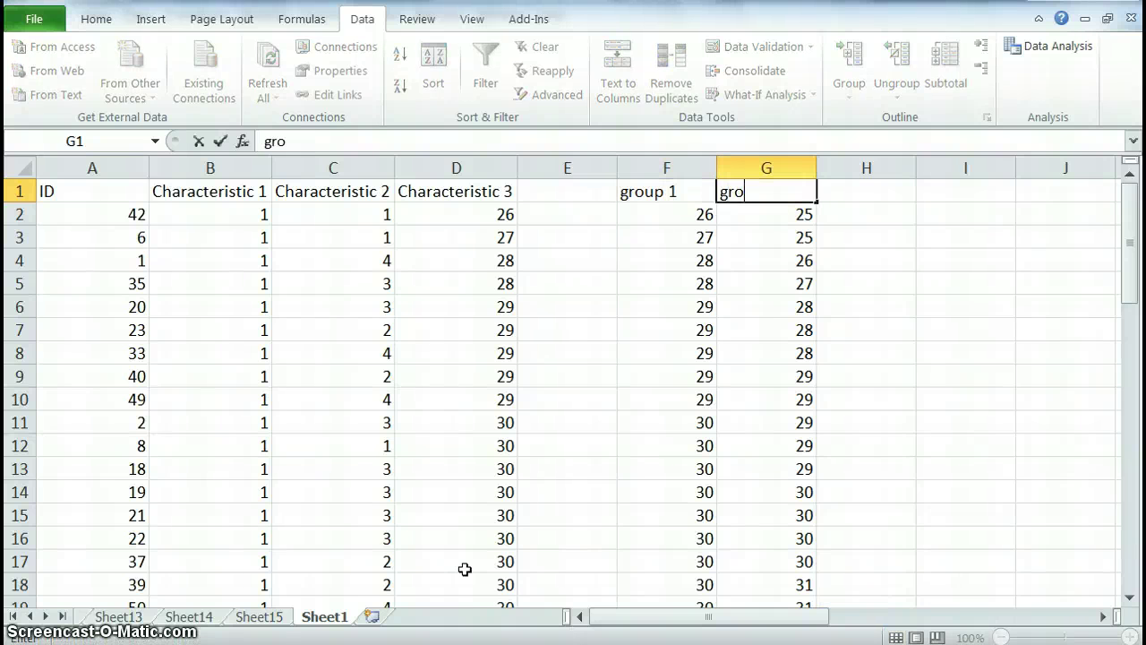
text(2)
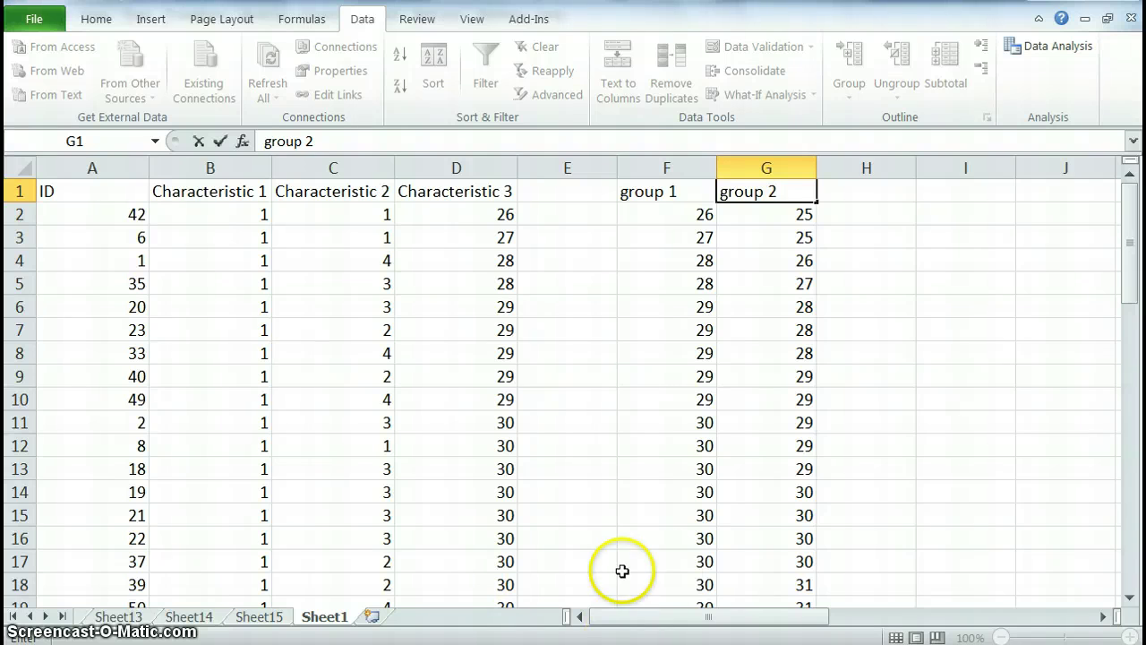
Calculate the sample variance of the group 1 values in F24, using VAR.S over F2:F23.
click(667, 569)
key(Down)
key(Down)
key(Down)
key(Down)
key(Down)
key(Down)
key(Down)
key(Down)
key(Down)
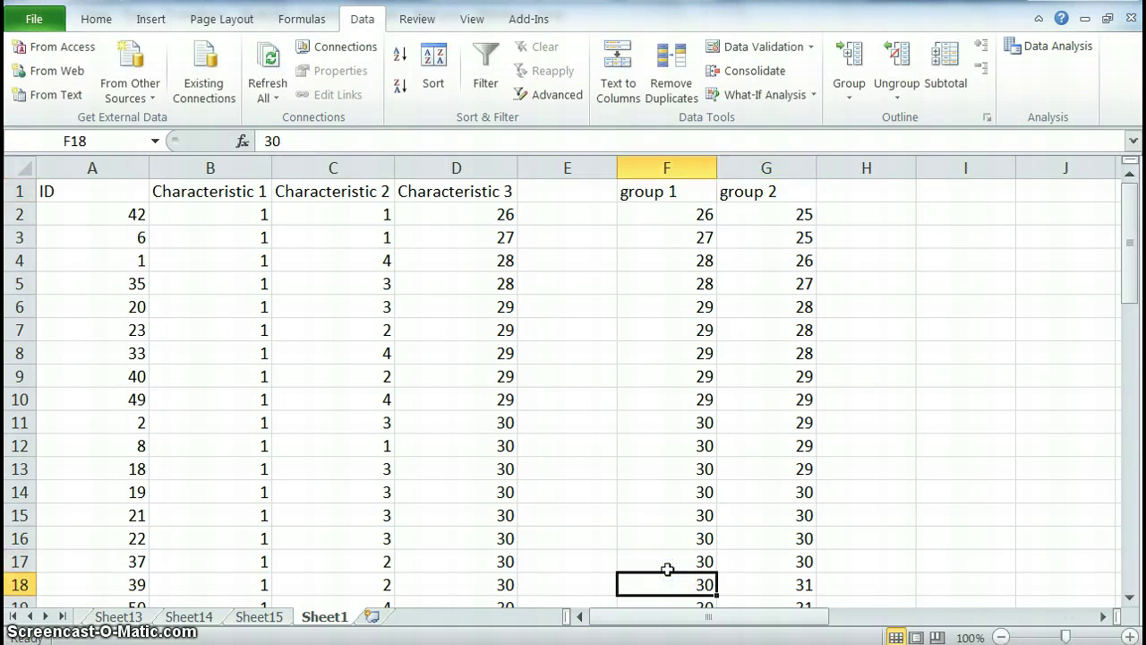
key(Up)
key(Up)
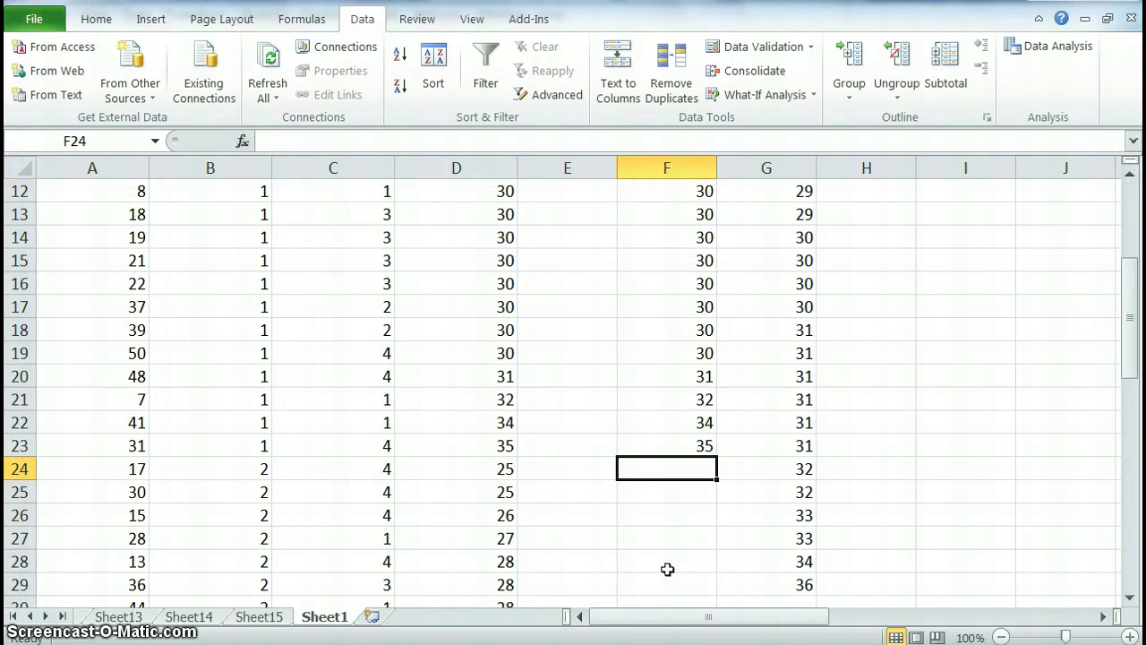
text(=var)
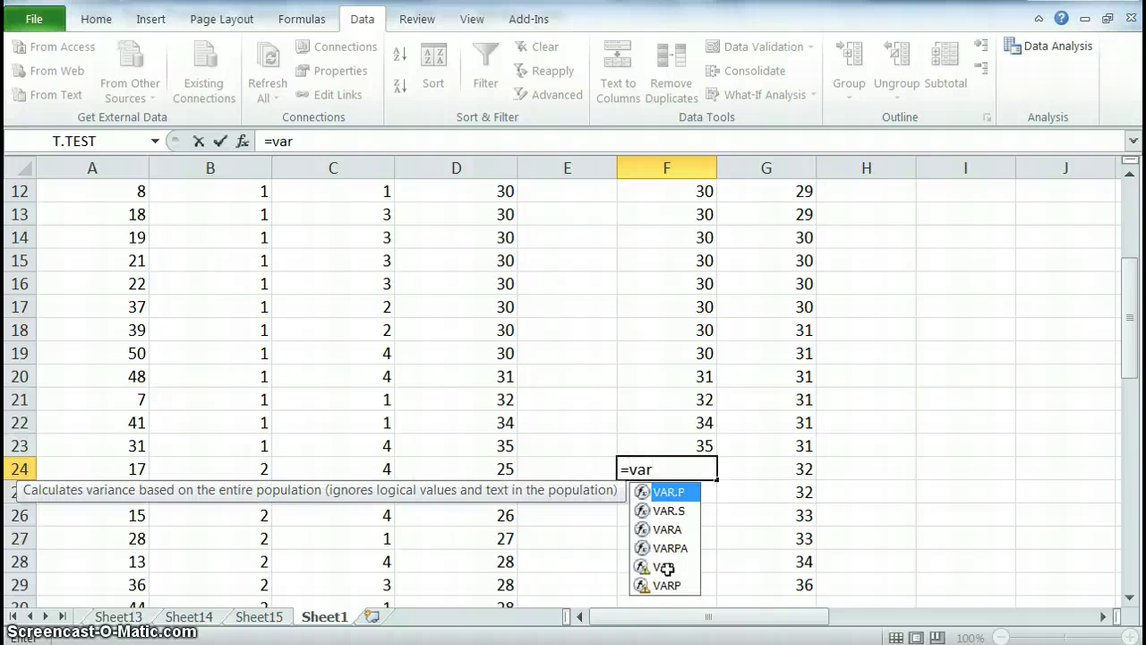
text(.s)
key(Up)
text(()
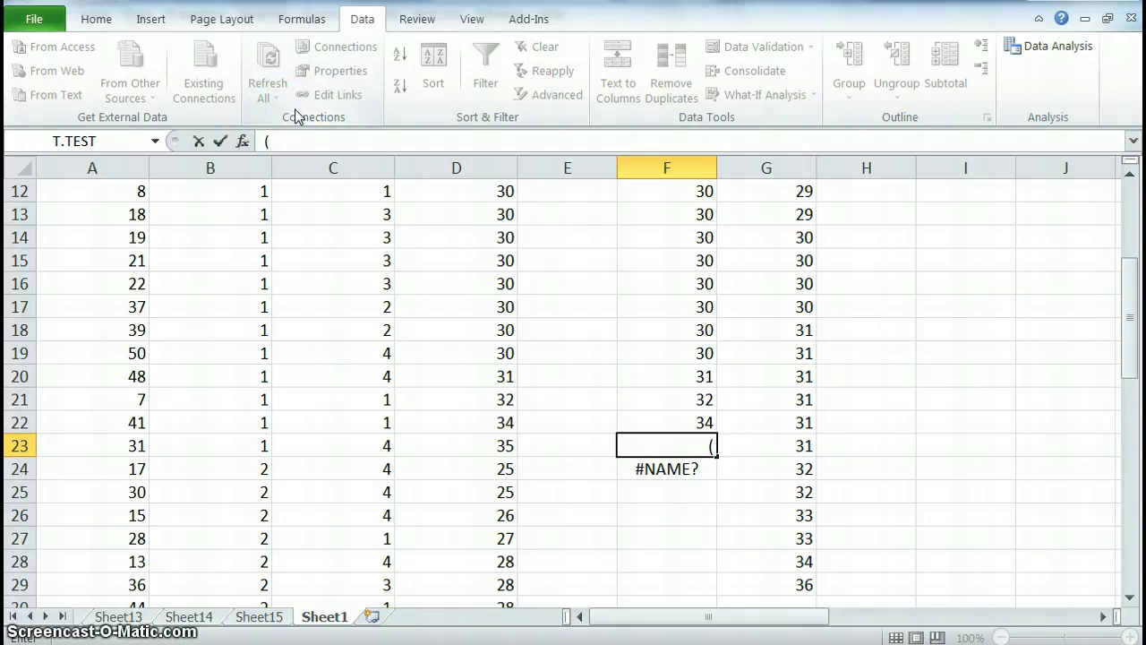
key(ctrl+z)
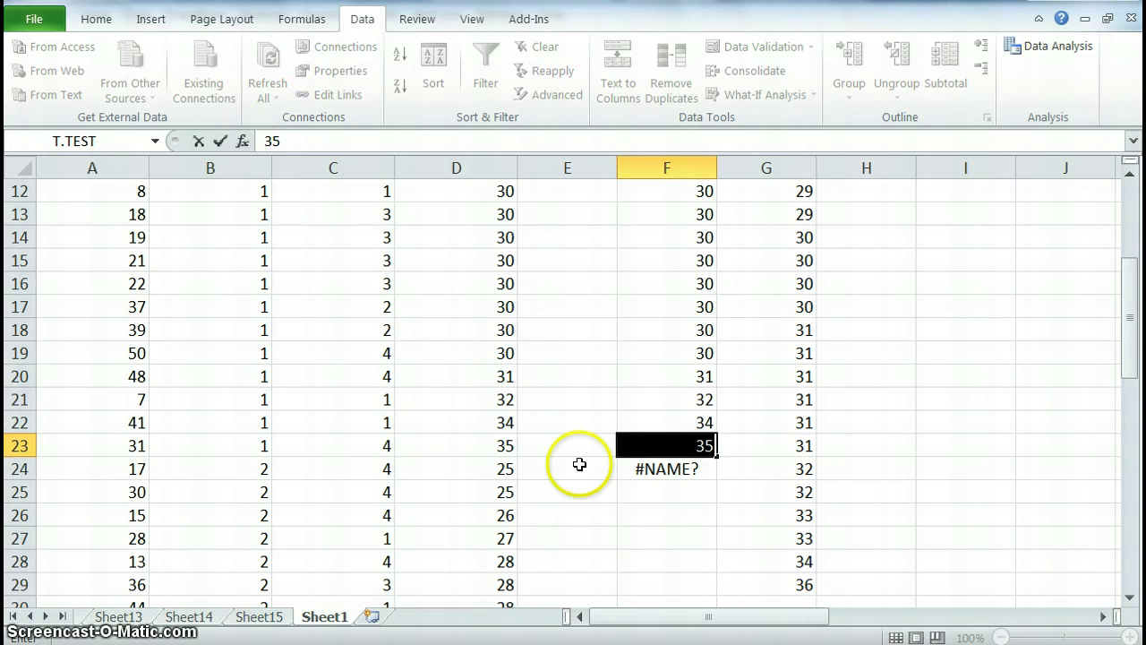
click(652, 472)
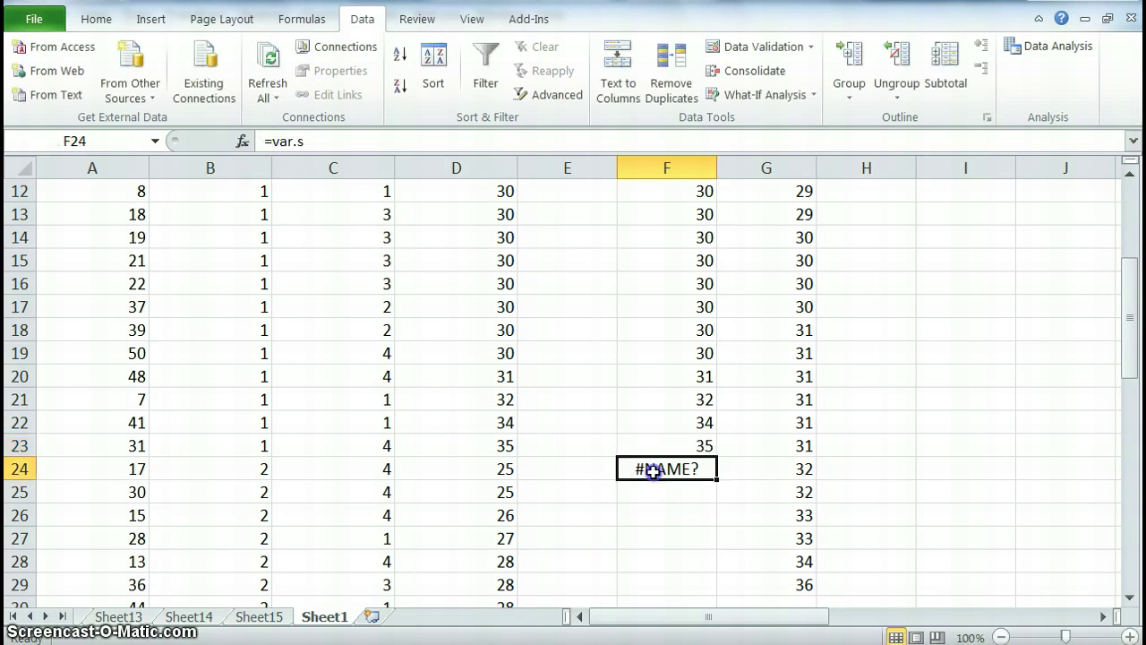
click(320, 141)
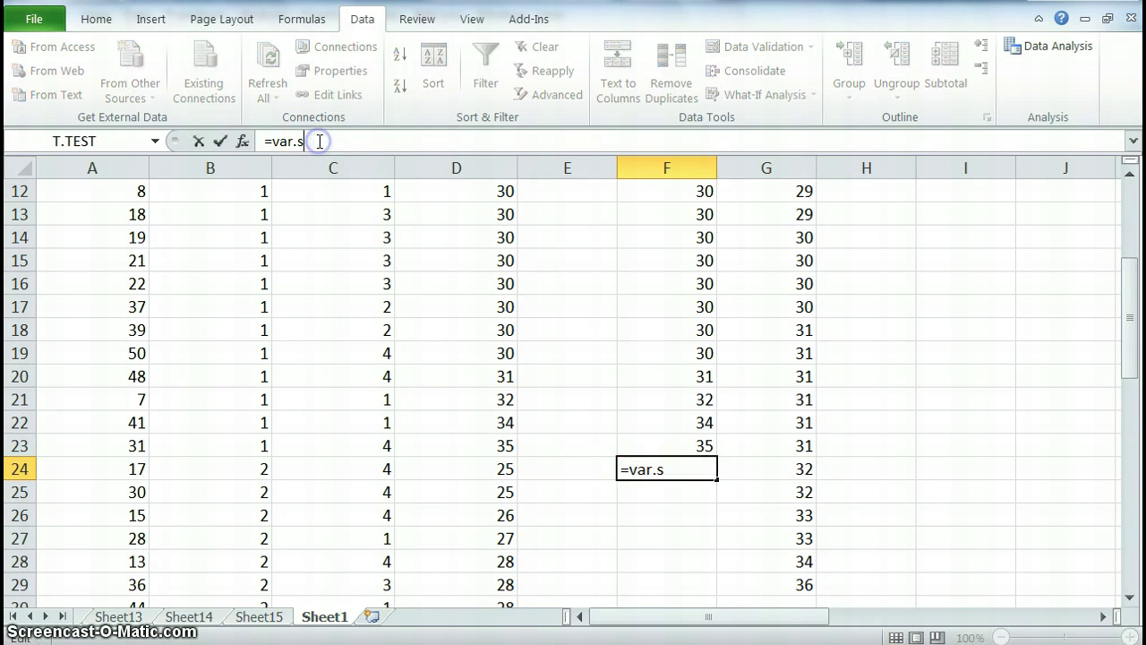
text(()
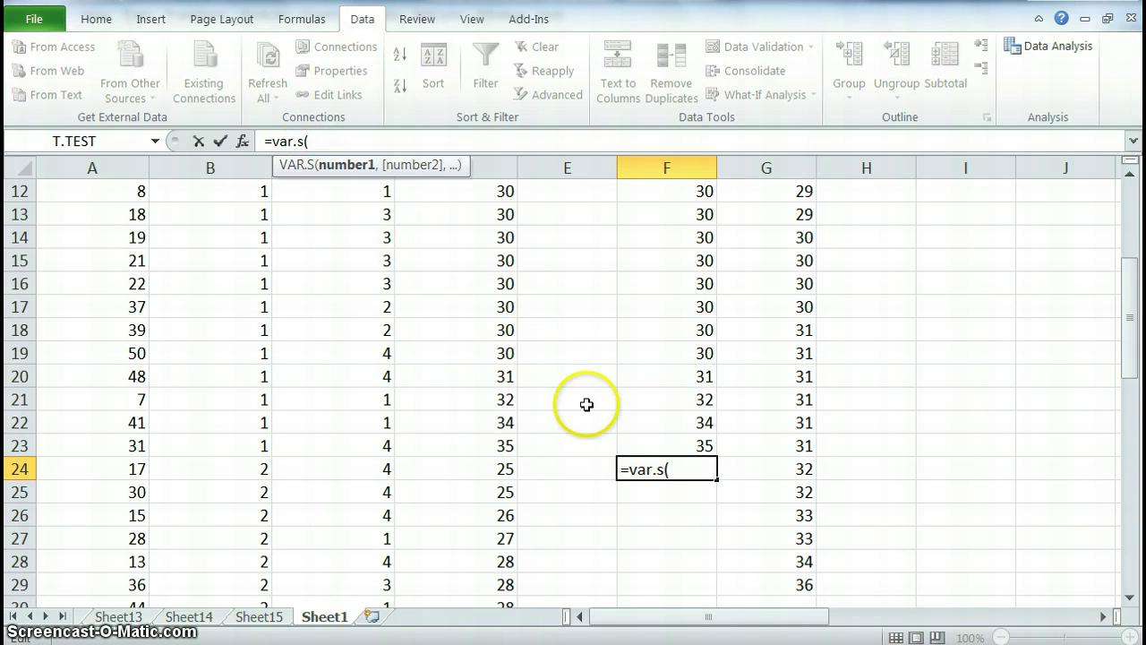
drag(701, 444, 680, 210)
key(Return)
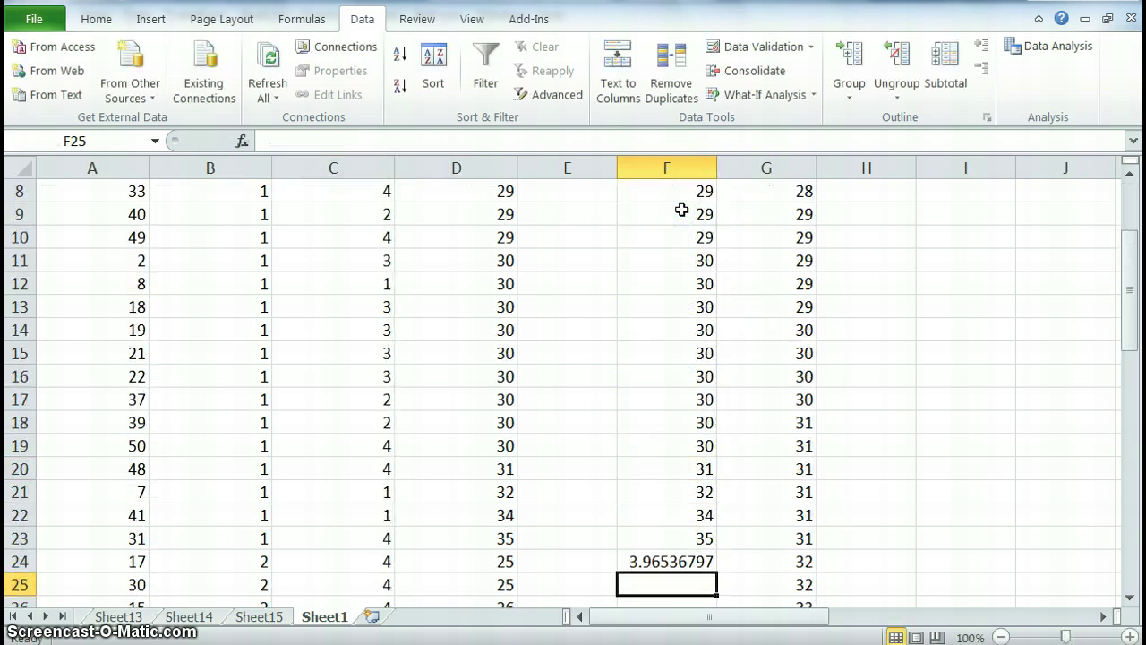
Calculate the sample variance of the group 2 values in G30, using VAR.S over G2:G29.
key(Down)
key(Down)
key(Down)
key(Down)
key(Down)
key(Down)
key(Right)
key(Right)
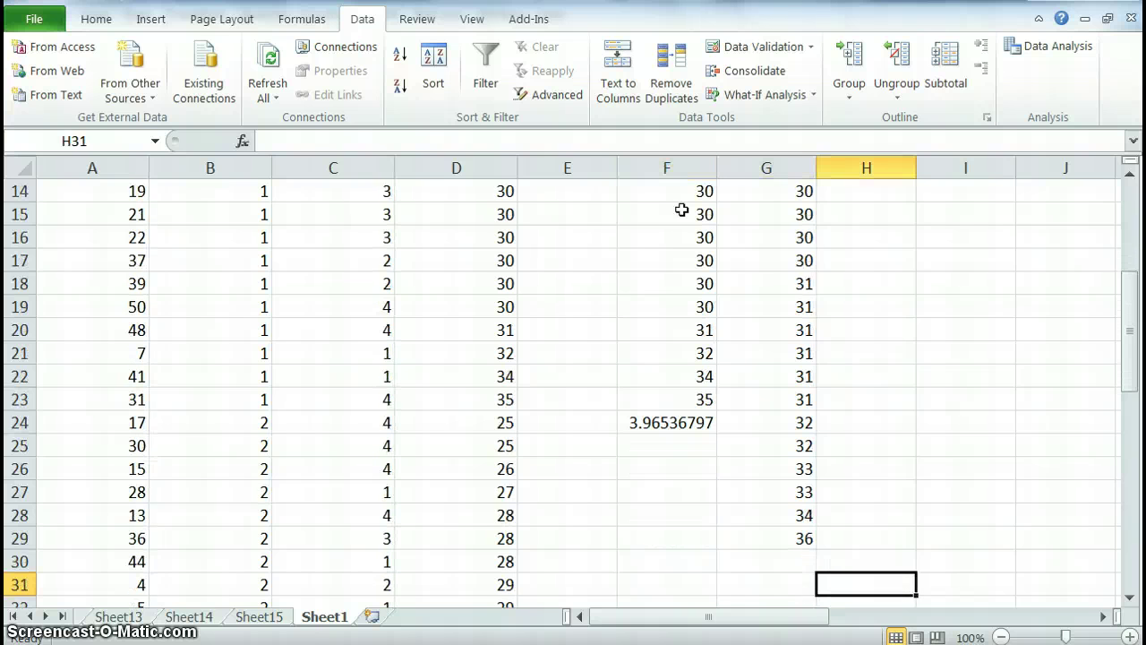
key(Left)
key(Up)
text(=var)
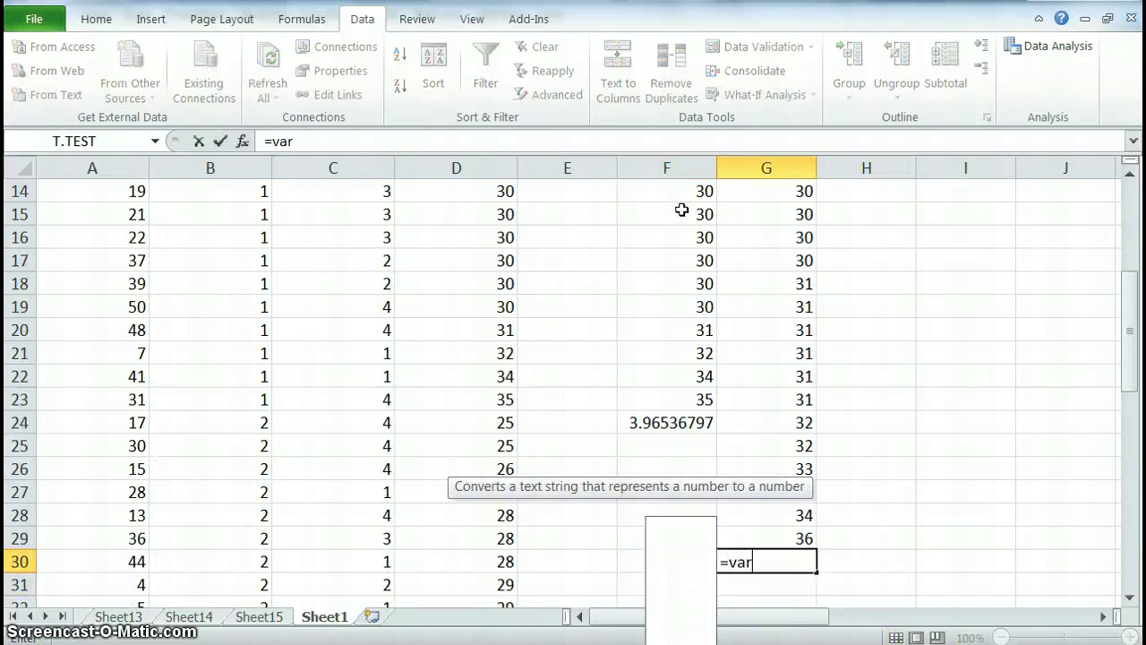
text(.s()
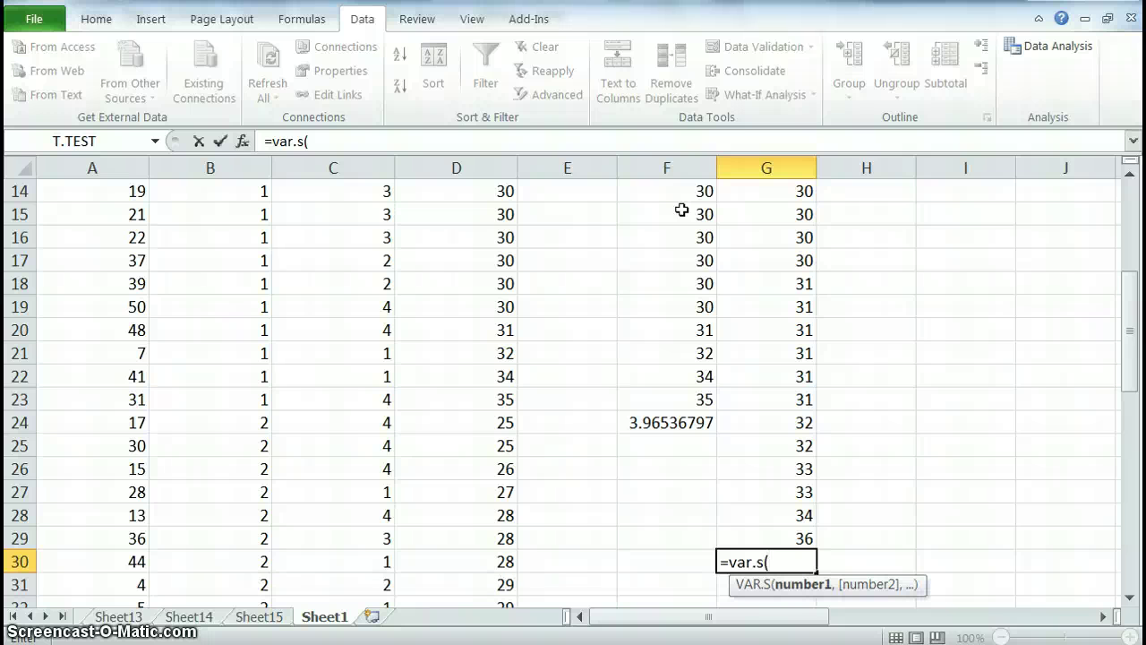
drag(781, 538, 762, 215)
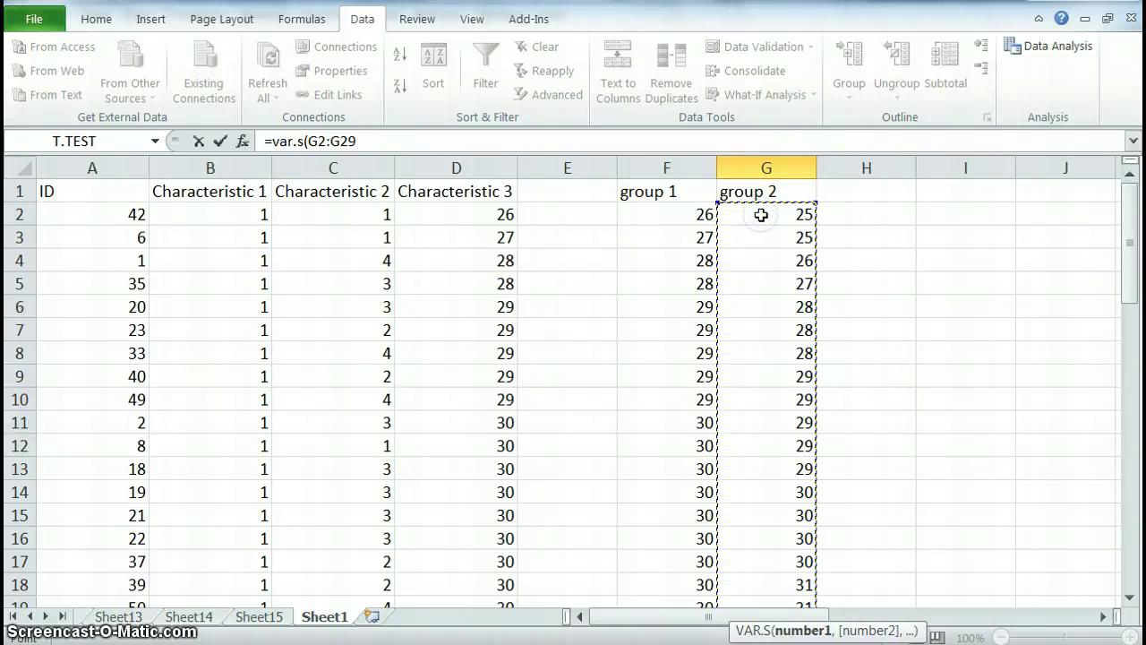
key(Return)
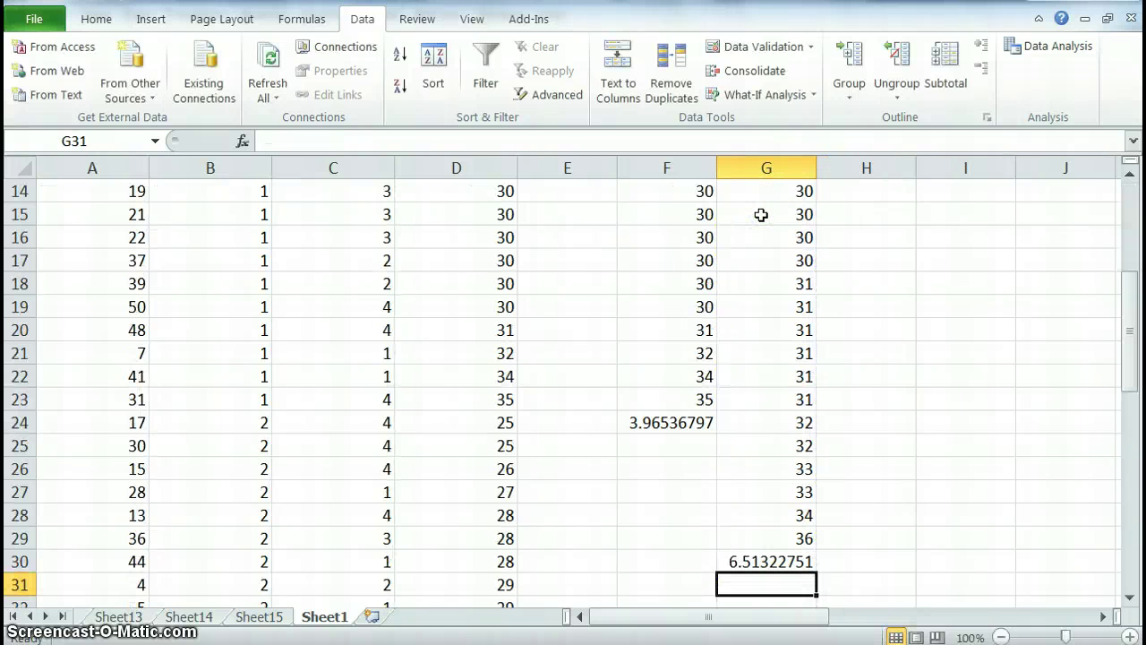
key(Left)
key(Up)
key(Right)
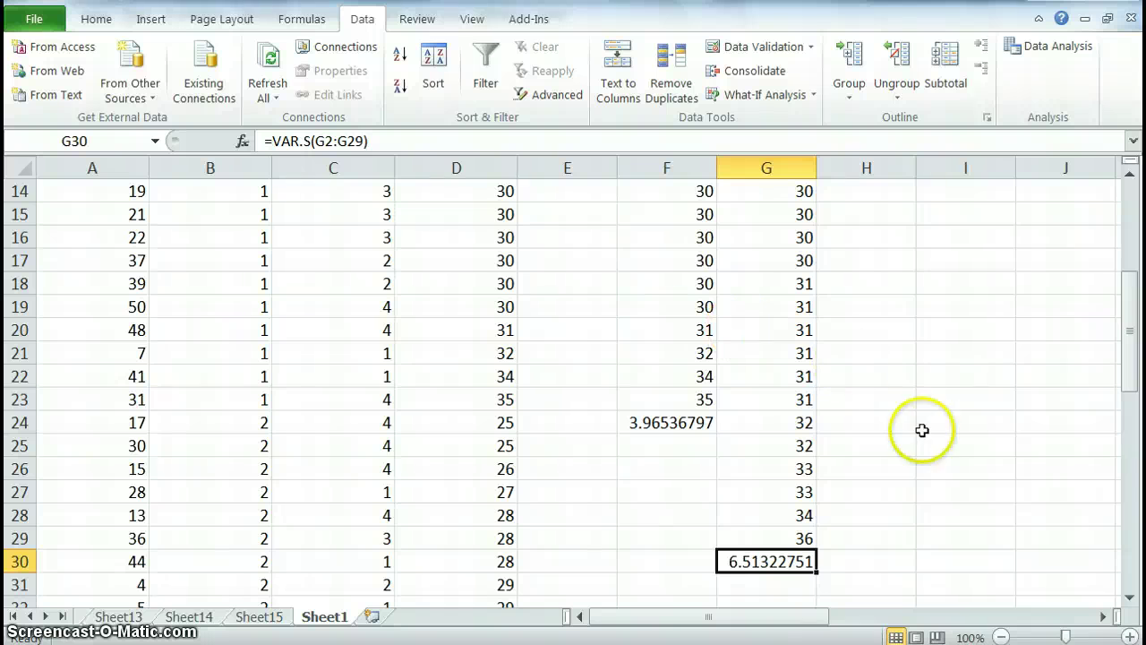
Clear the variance formulas in F24 and G30 so only the group data remains in both columns.
click(686, 421)
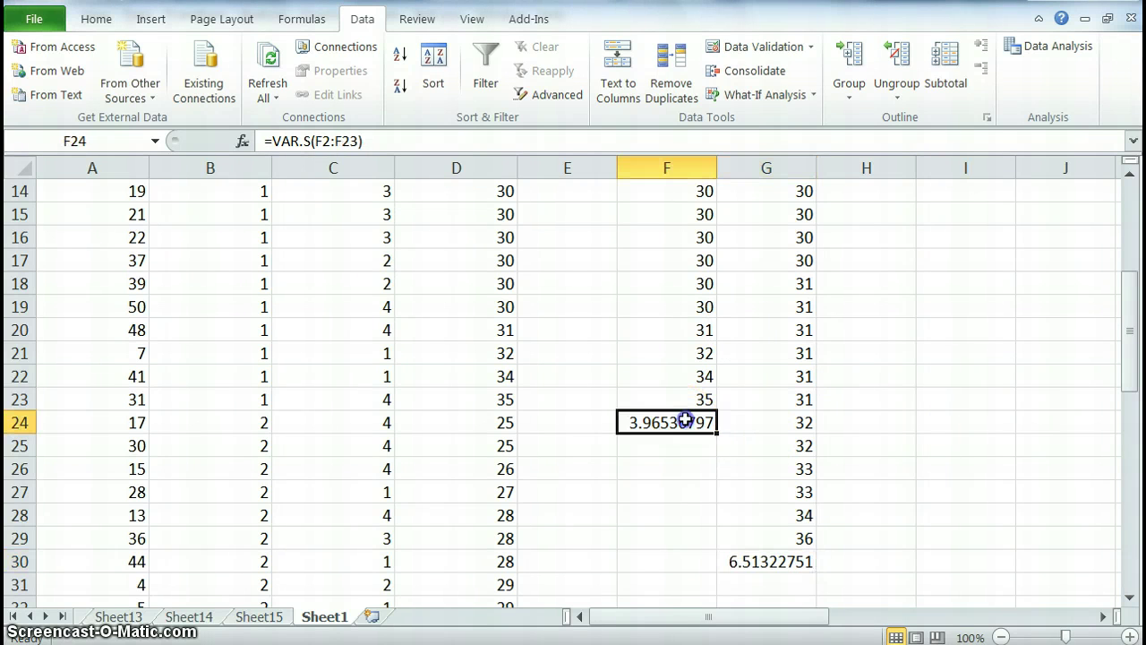
text(\)
key(Return)
click(686, 419)
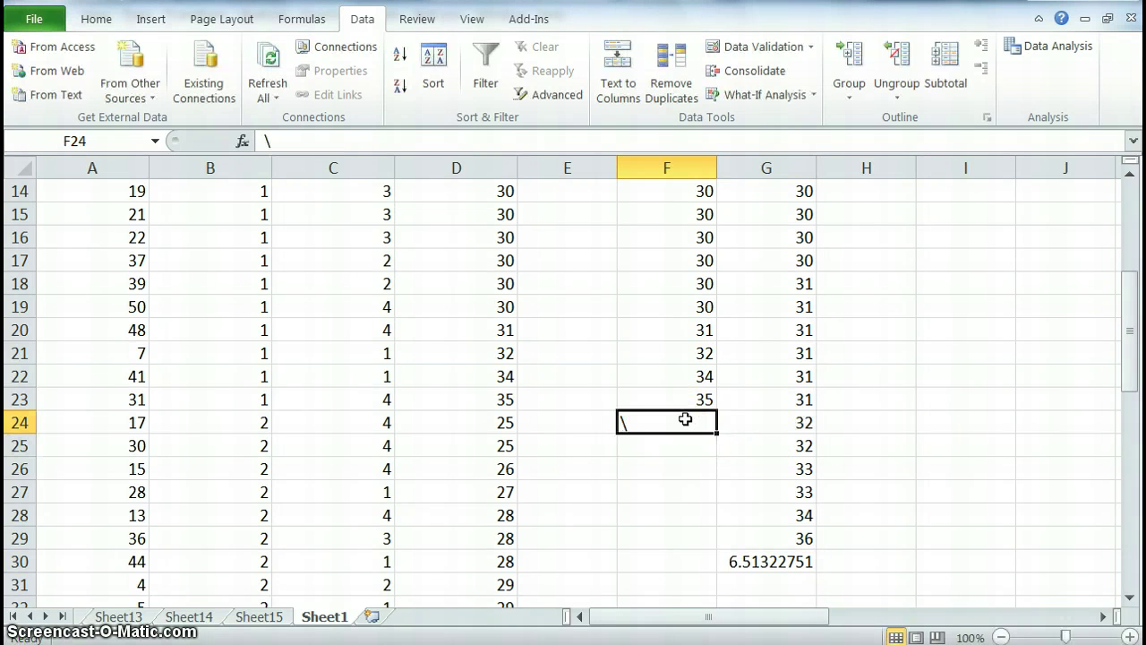
key(Delete)
key(Down)
key(Down)
key(Down)
key(Down)
key(Down)
key(Down)
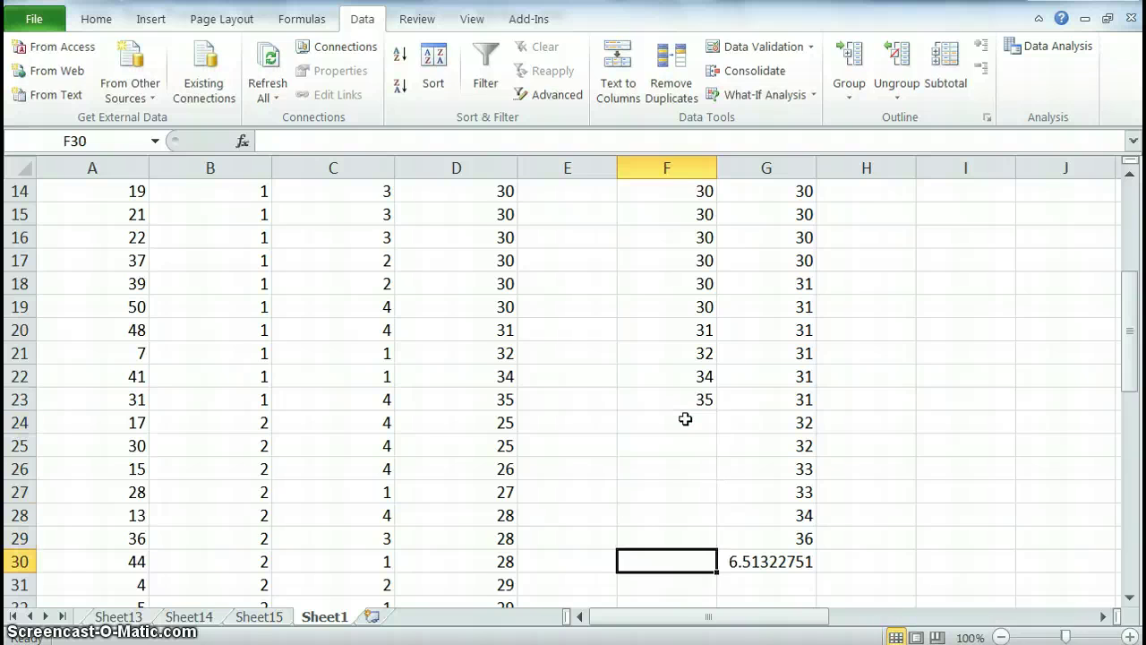
key(Right)
key(BackSpace)
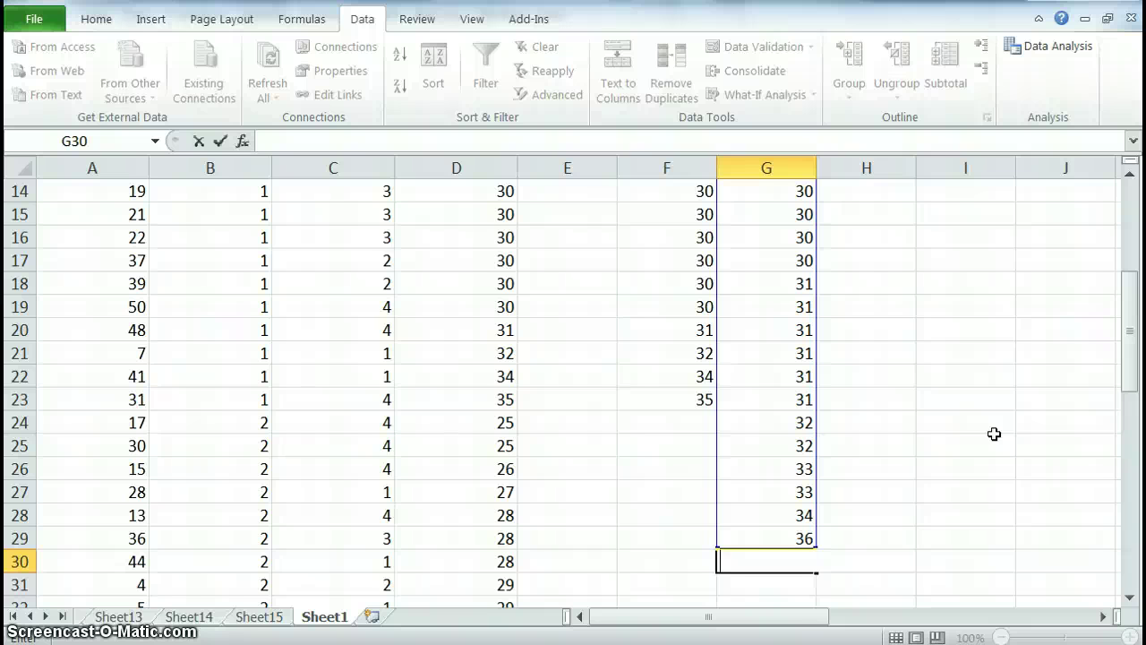
key(Return)
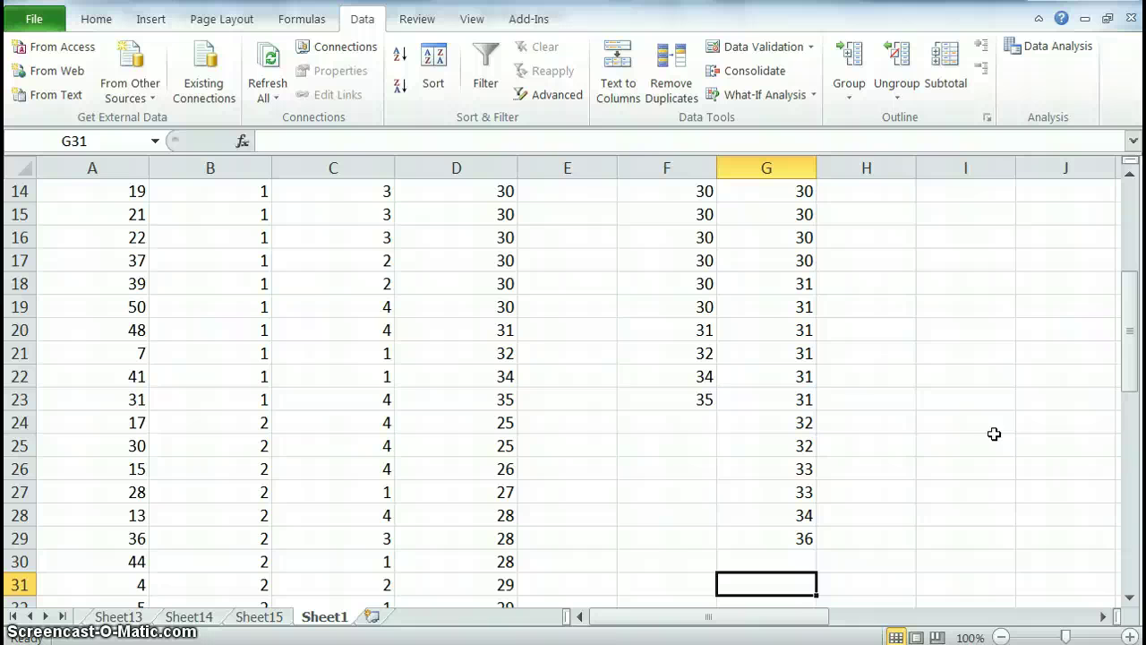
Open the F-Test Two-Sample for Variances data analysis tool.
click(683, 353)
drag(1130, 375, 1134, 255)
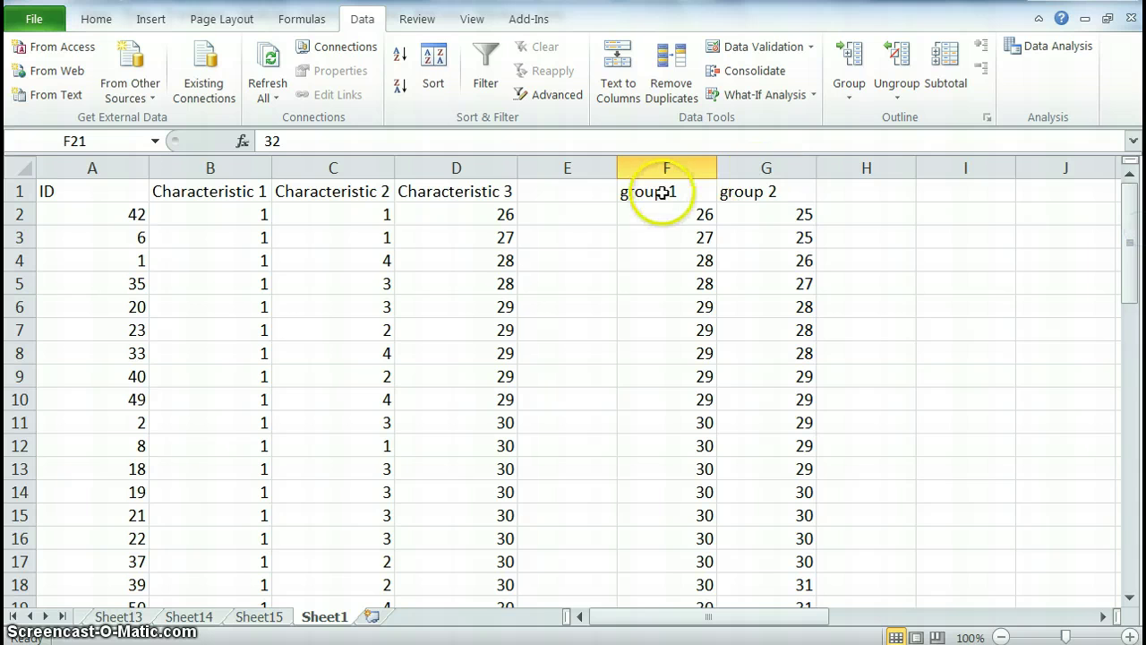
click(1055, 46)
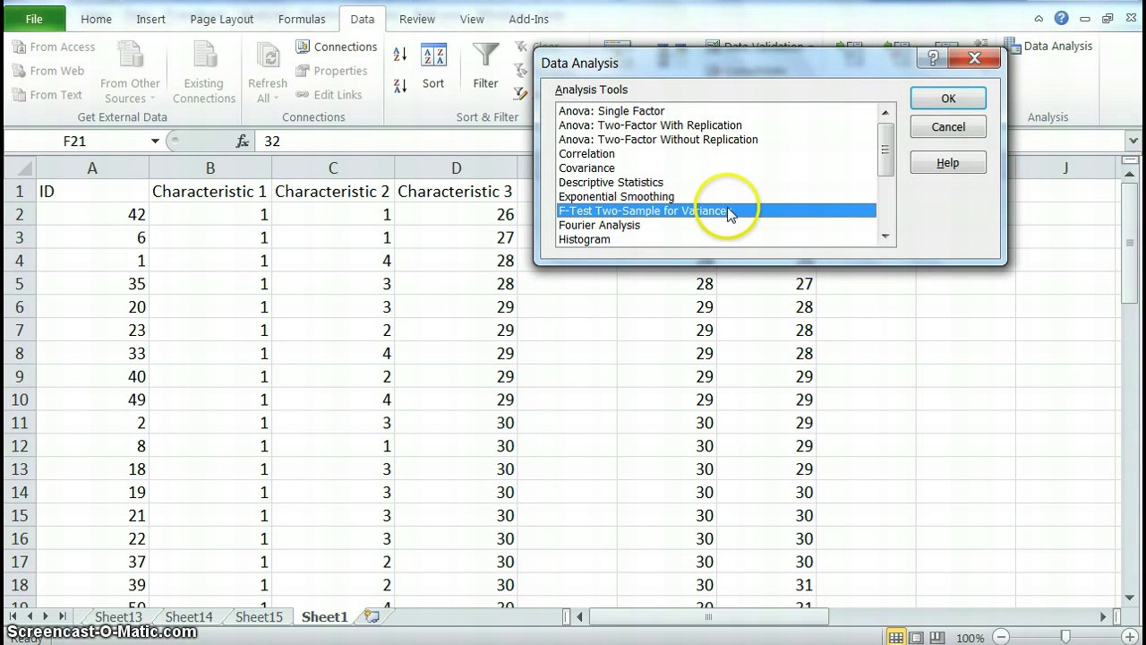
click(938, 101)
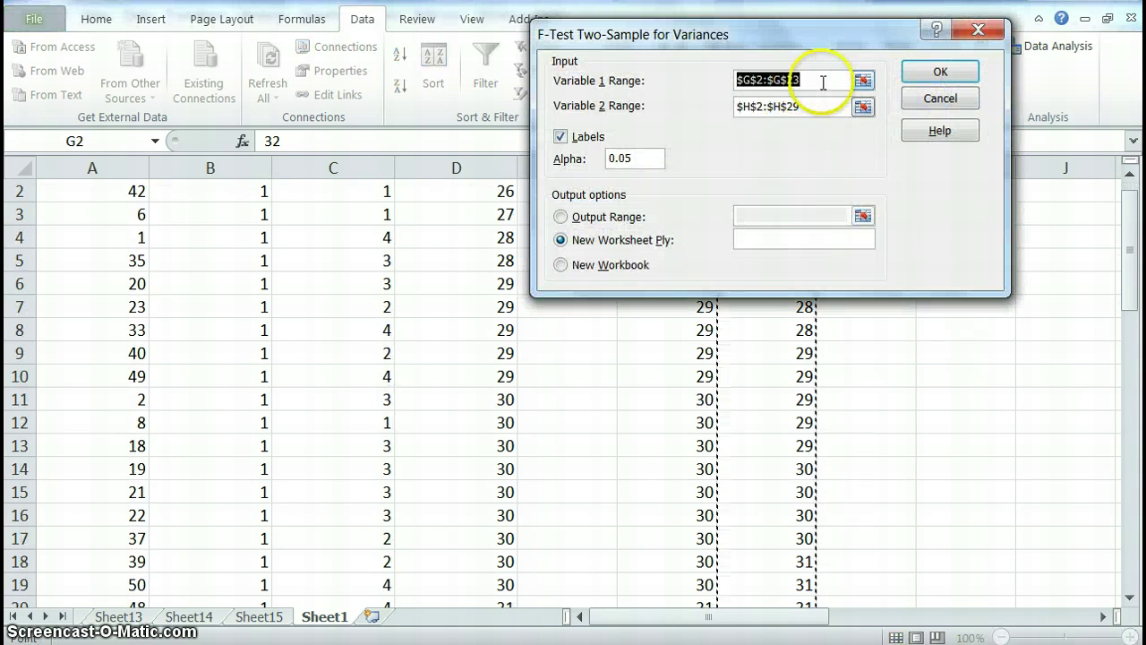
Clear both old input ranges in the F-test settings and set the Variable 1 range to F1:F23.
key(BackSpace)
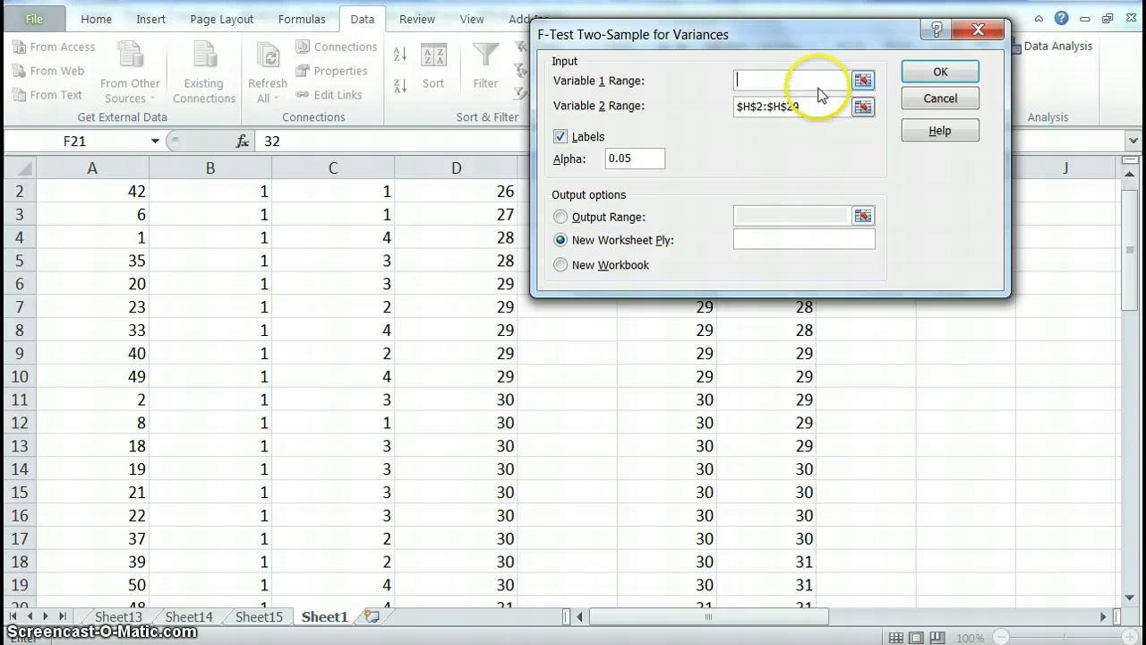
drag(724, 31, 866, 63)
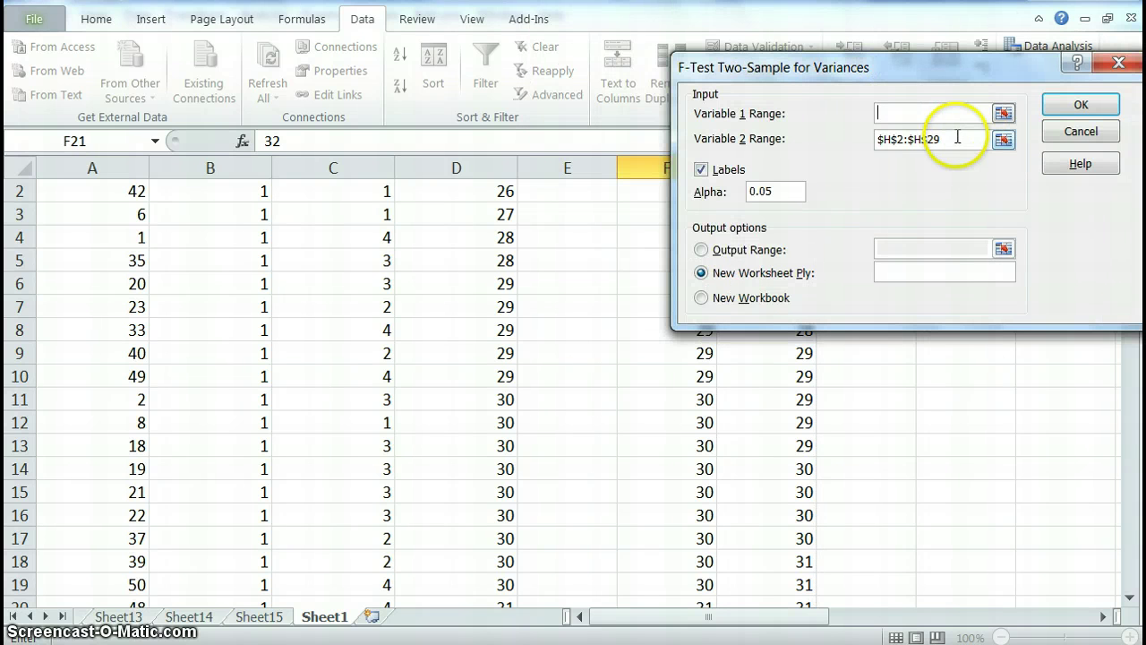
drag(958, 137, 863, 139)
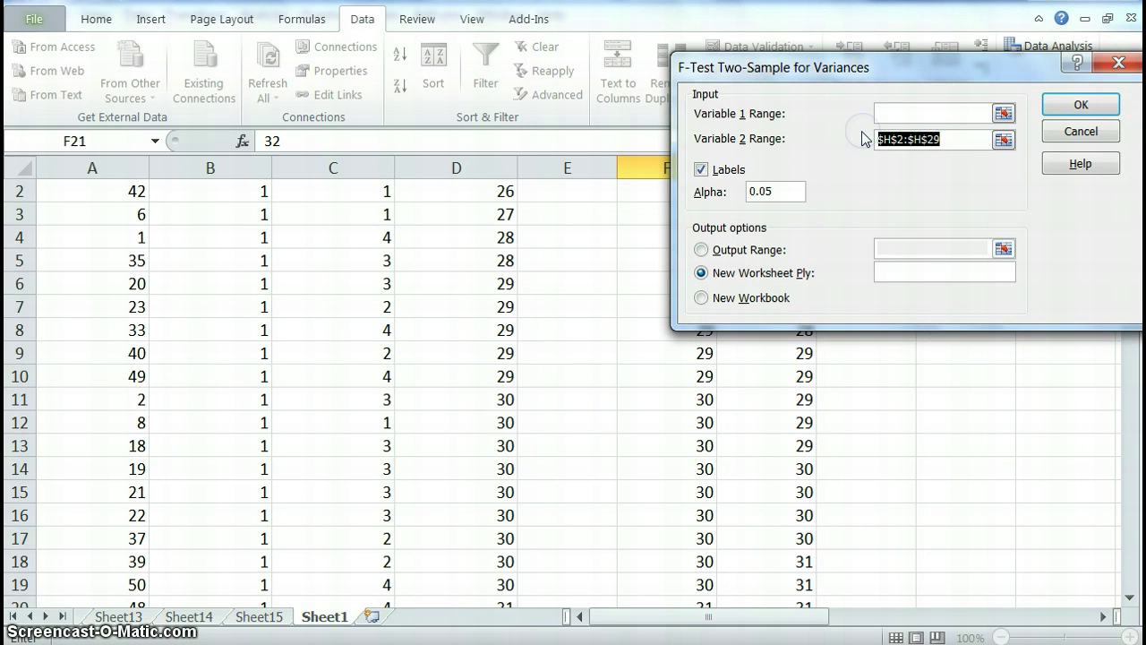
key(BackSpace)
click(1004, 113)
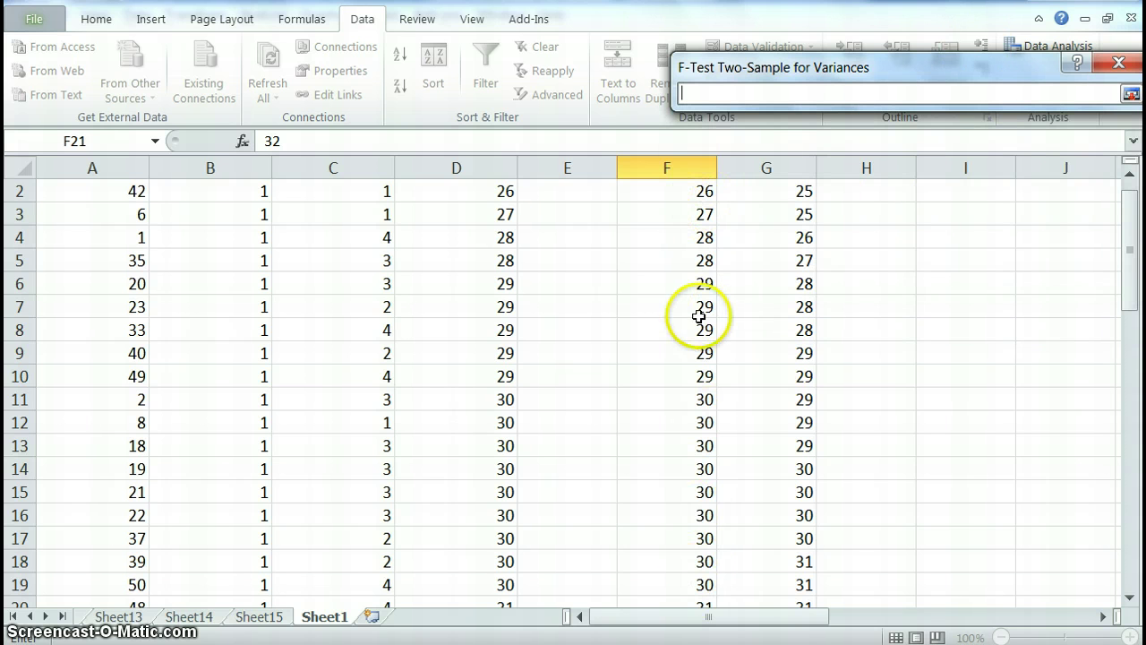
drag(678, 215, 683, 468)
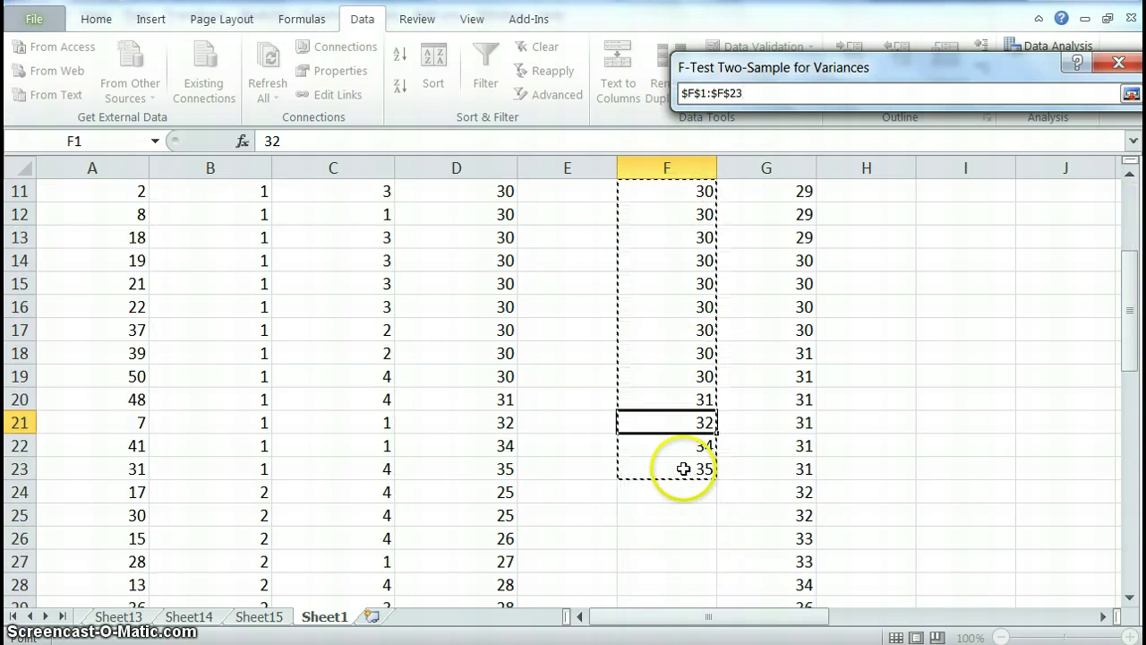
click(1132, 93)
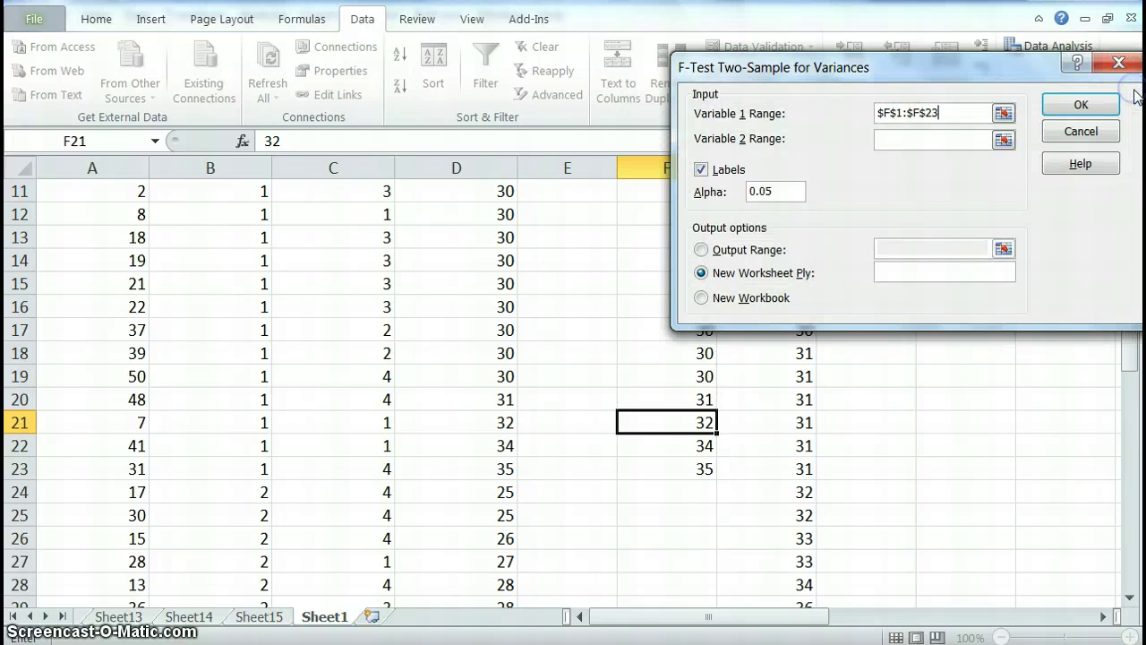
Set the Variable 2 range to G1:G29 and run the F-test with labels, alpha 0.05, and output to a new worksheet.
click(1003, 139)
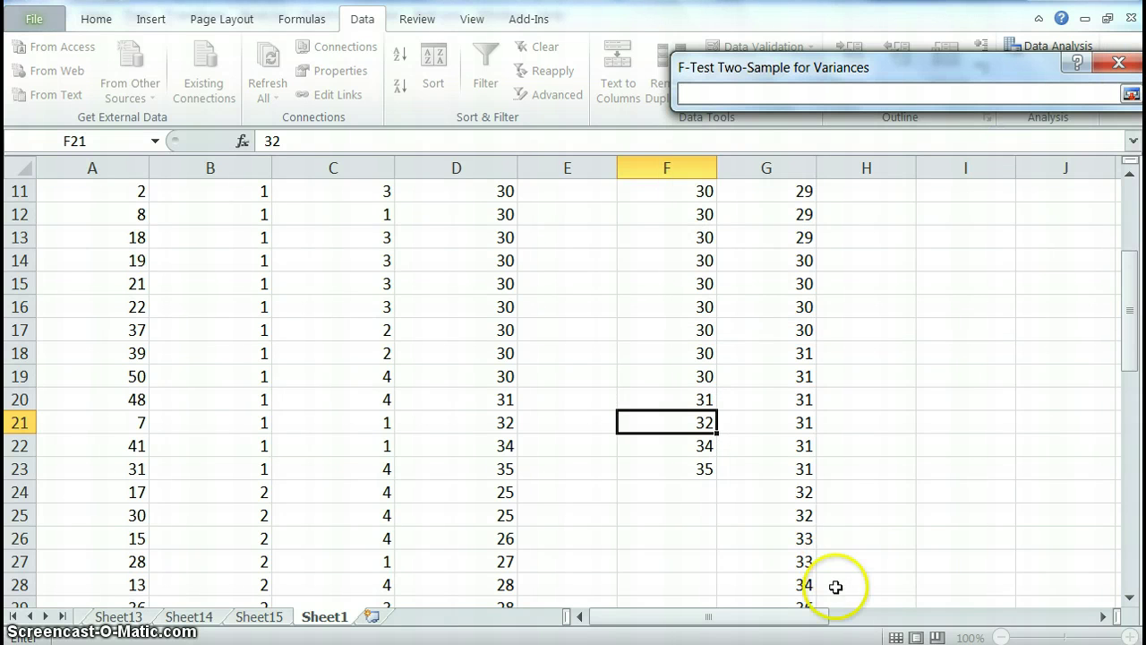
drag(798, 235, 776, 553)
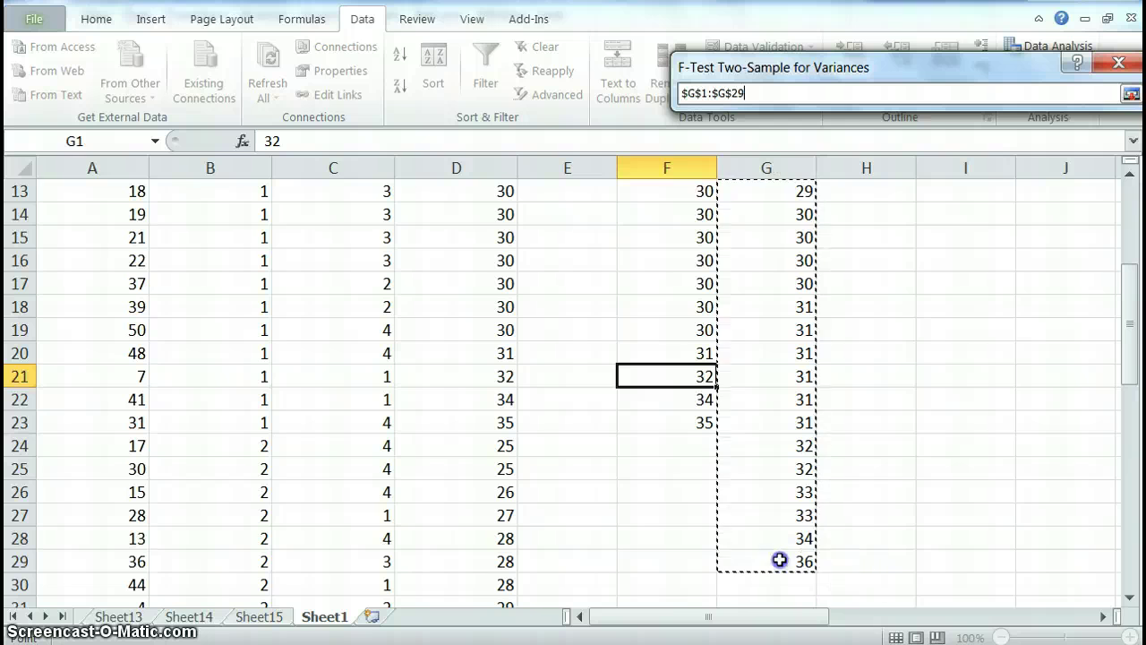
click(1132, 91)
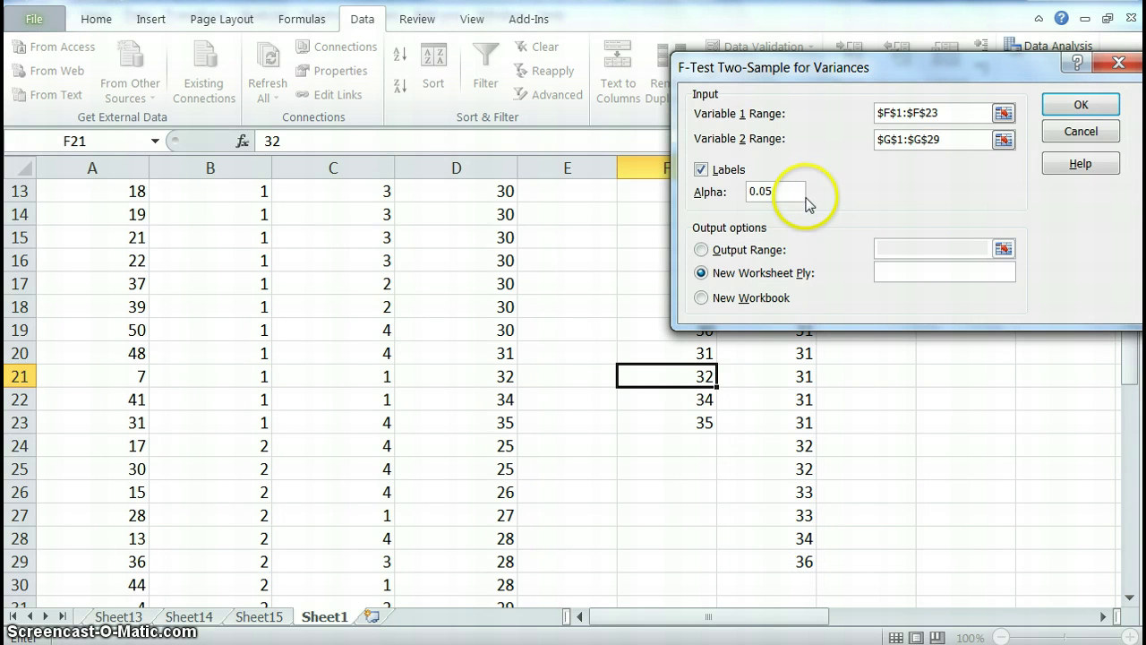
drag(842, 68, 759, 72)
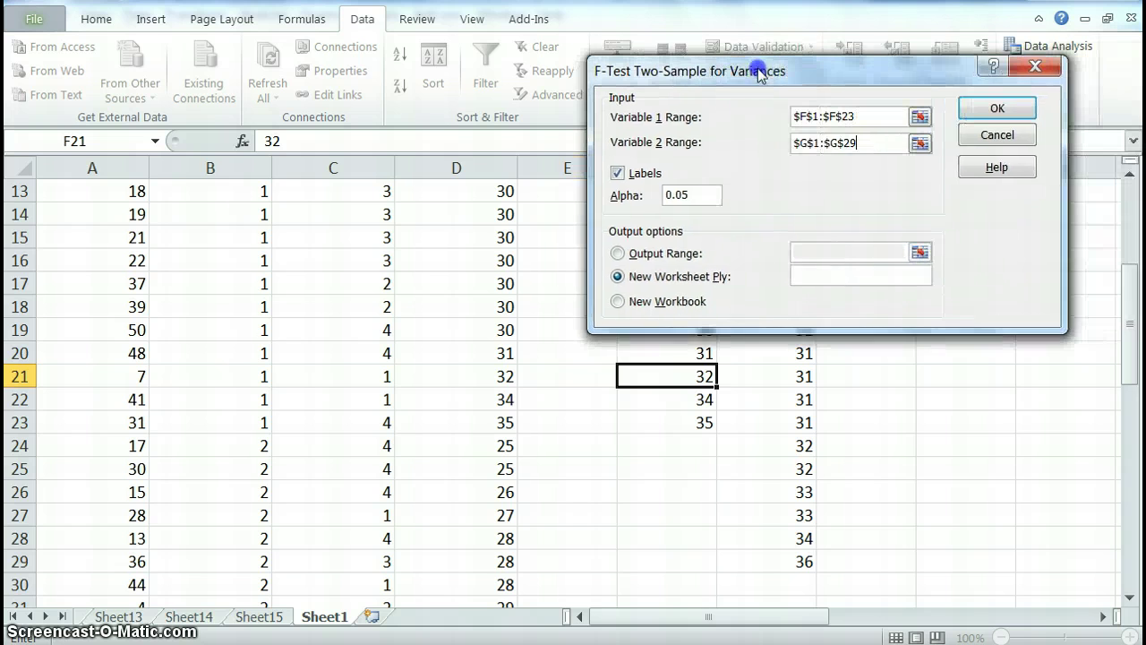
click(997, 108)
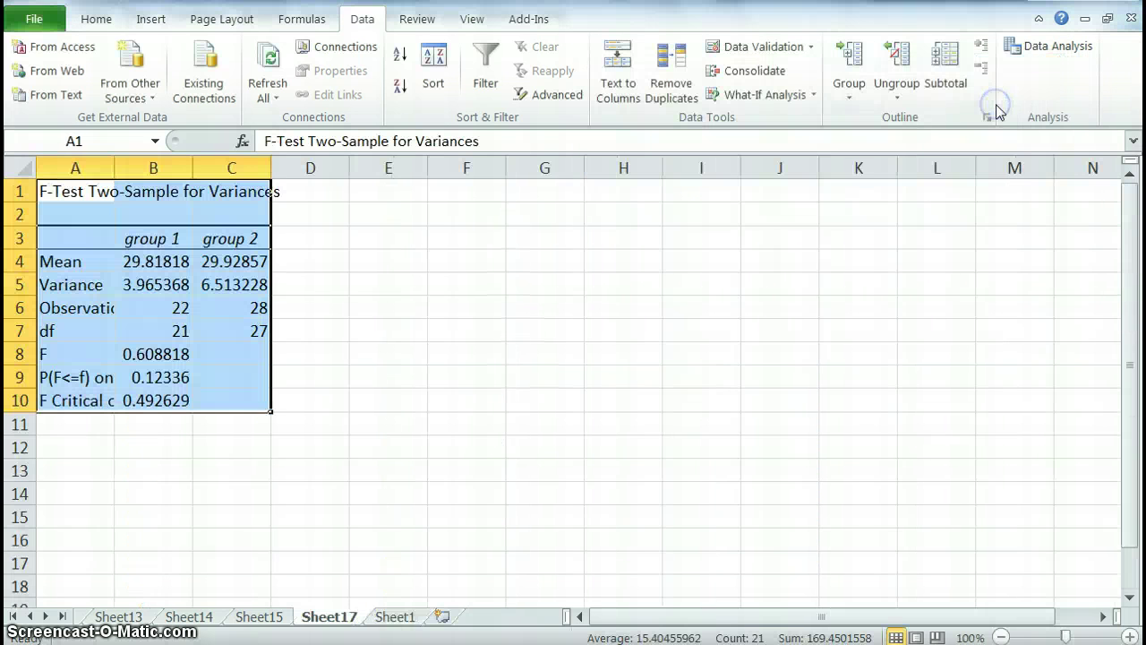
Fit column A of the F-test output to its text and inspect the one-tail P value and critical F value.
double_click(114, 167)
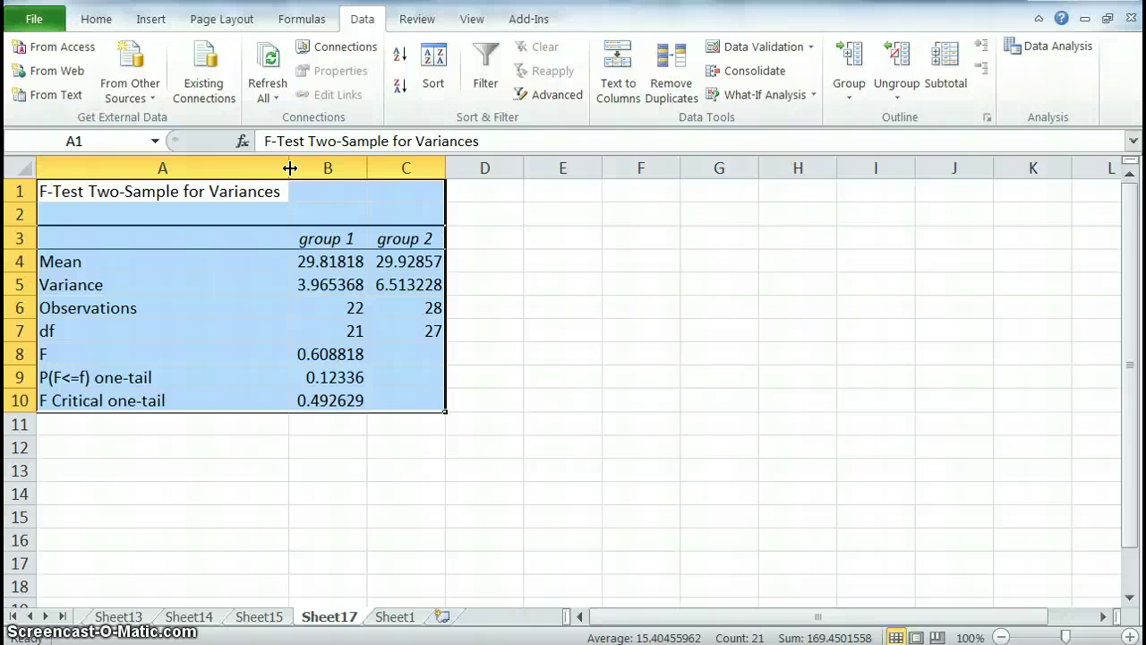
click(257, 508)
click(336, 377)
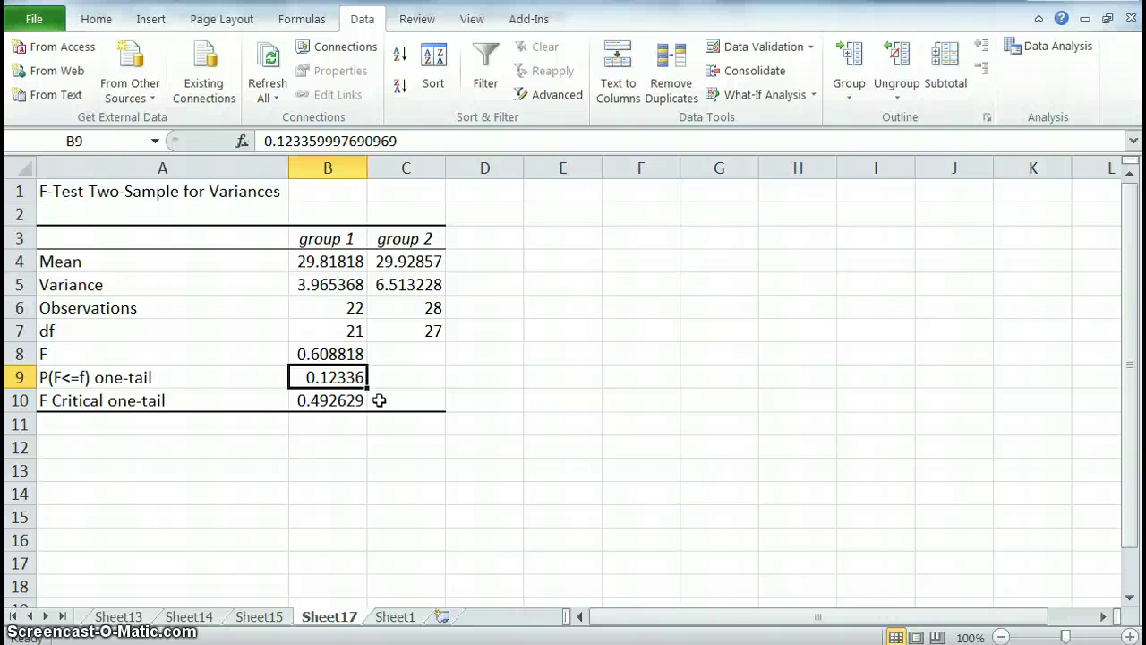
click(320, 403)
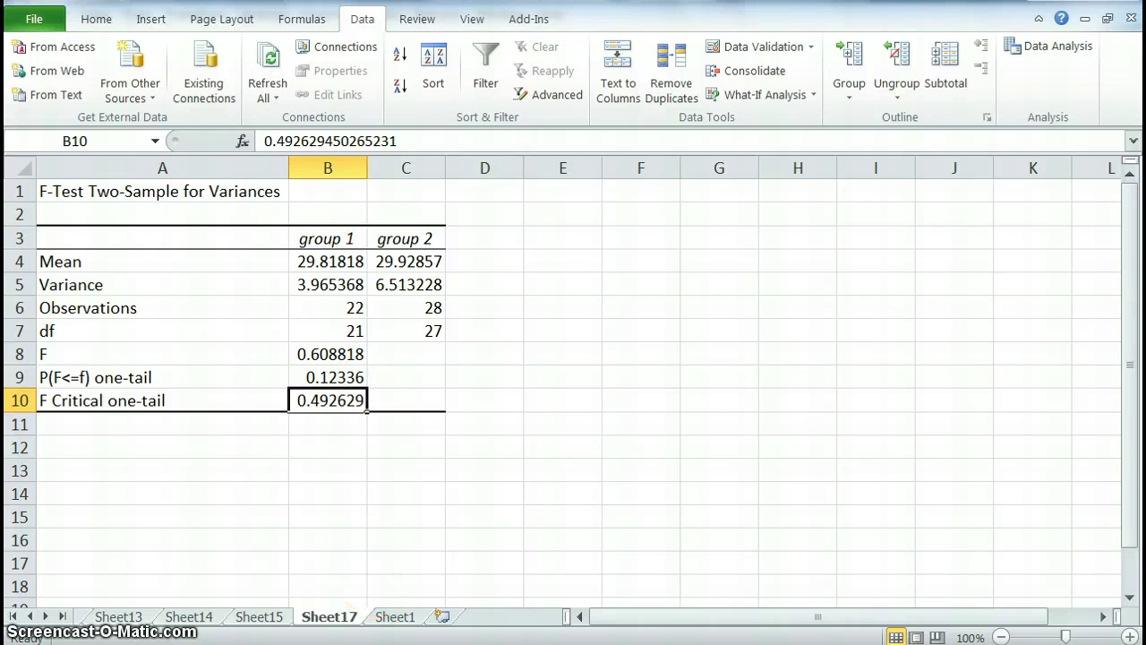
On Sheet1, calculate the skewness of the group 1 values in F24, using SKEW over F2:F23.
click(396, 618)
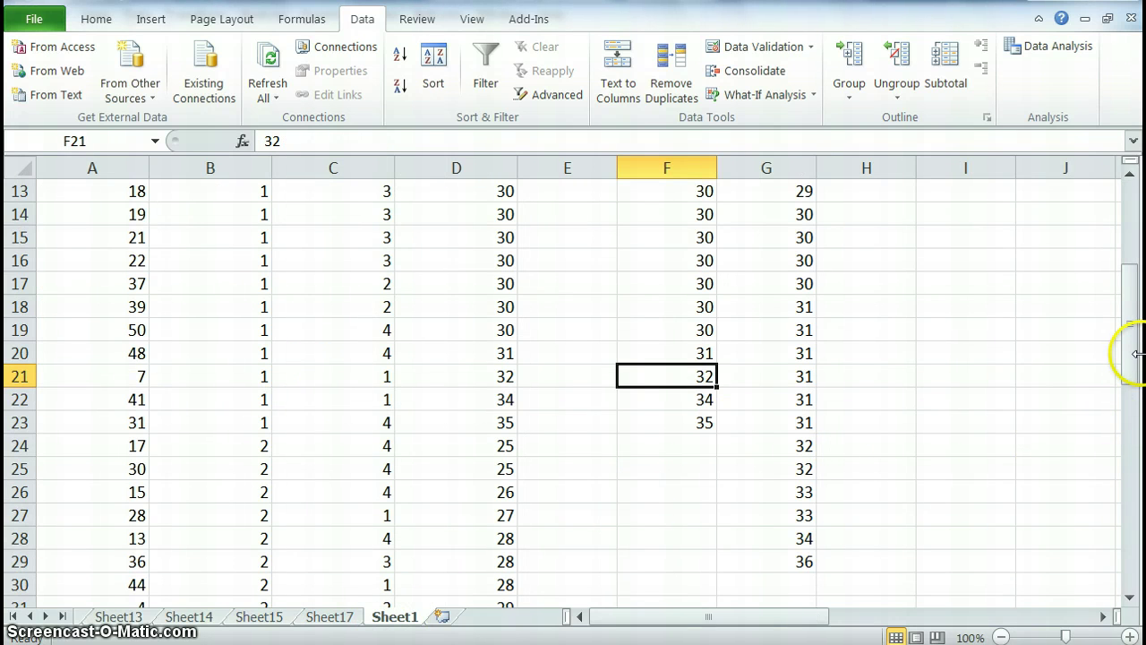
drag(1126, 357, 1107, 264)
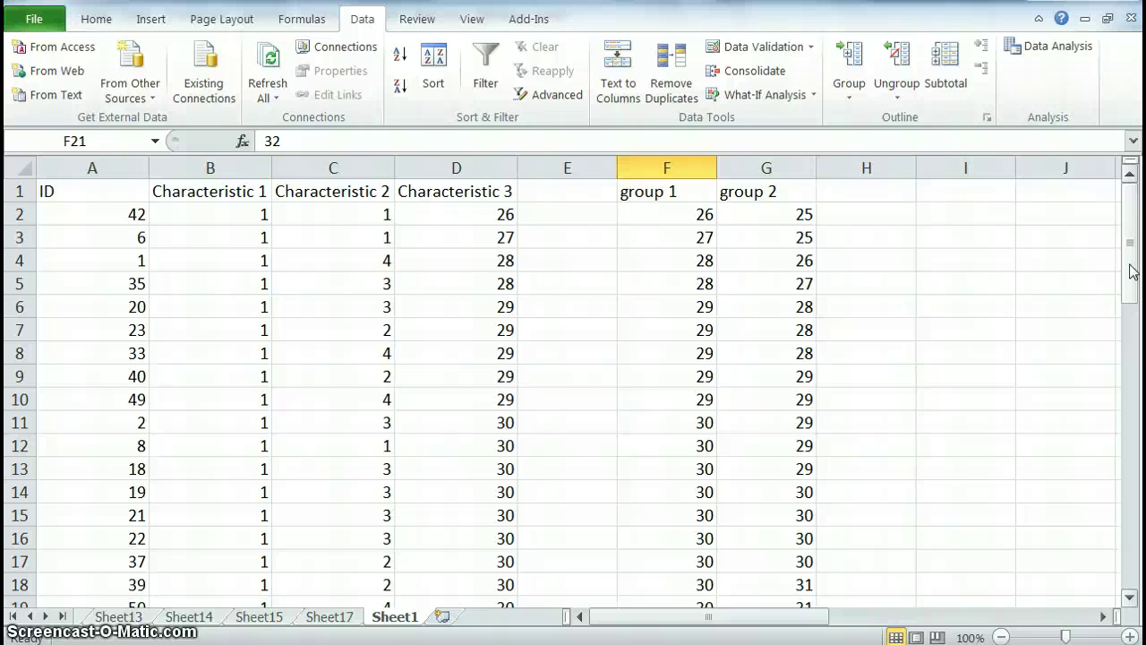
click(1131, 224)
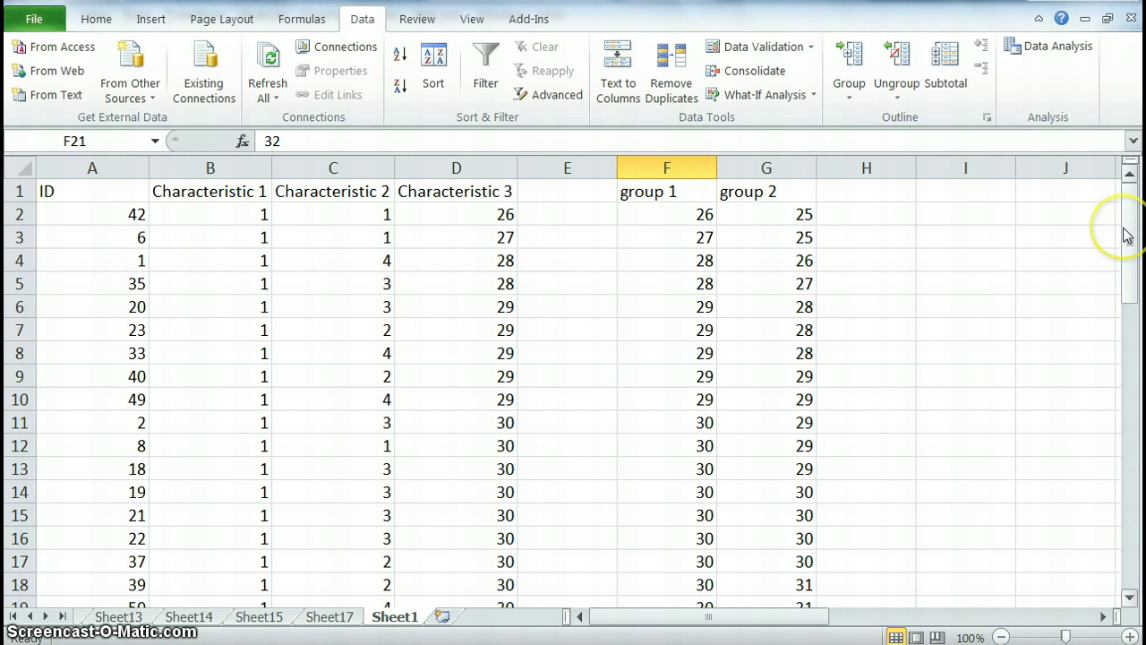
drag(1126, 235, 1127, 248)
drag(1128, 283, 1130, 325)
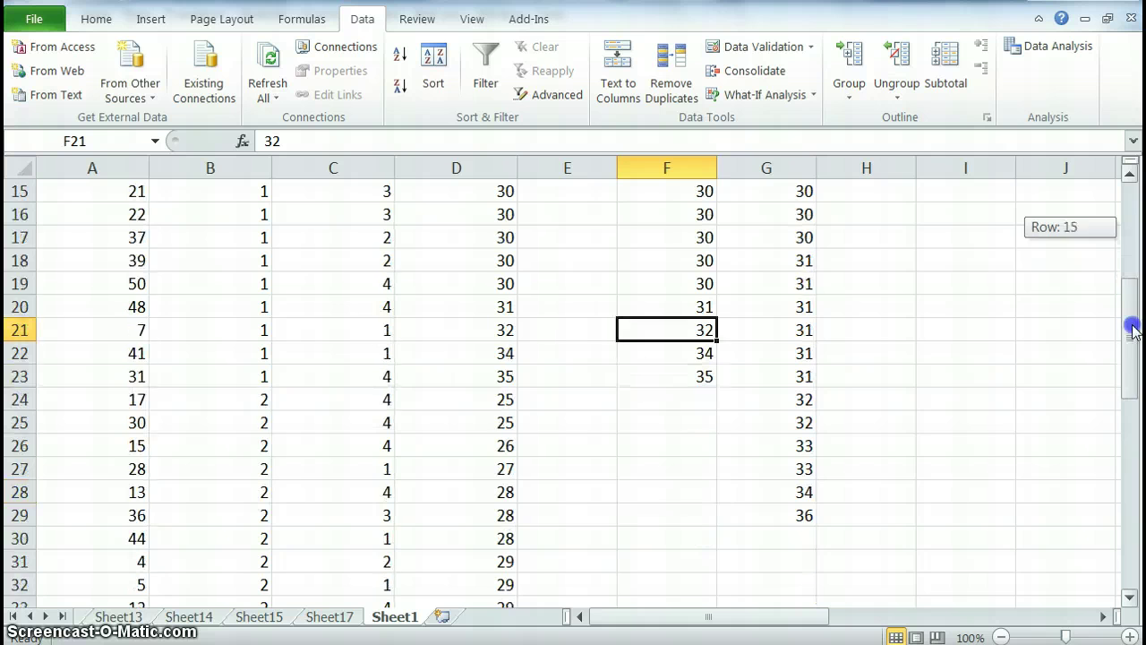
click(672, 397)
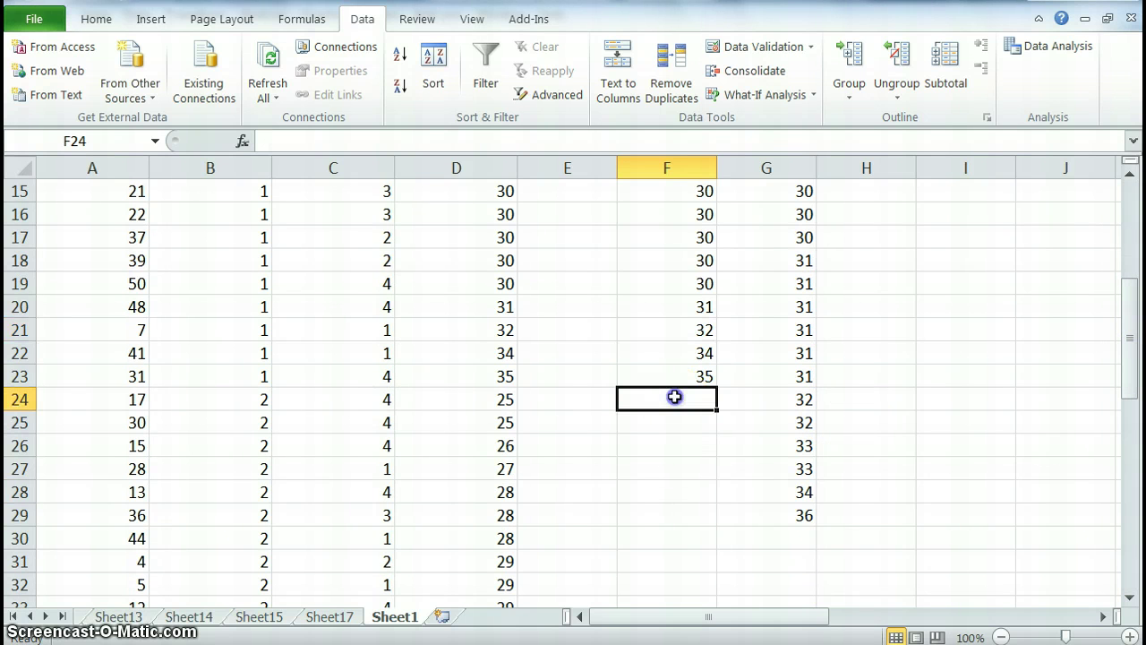
text(=skew()
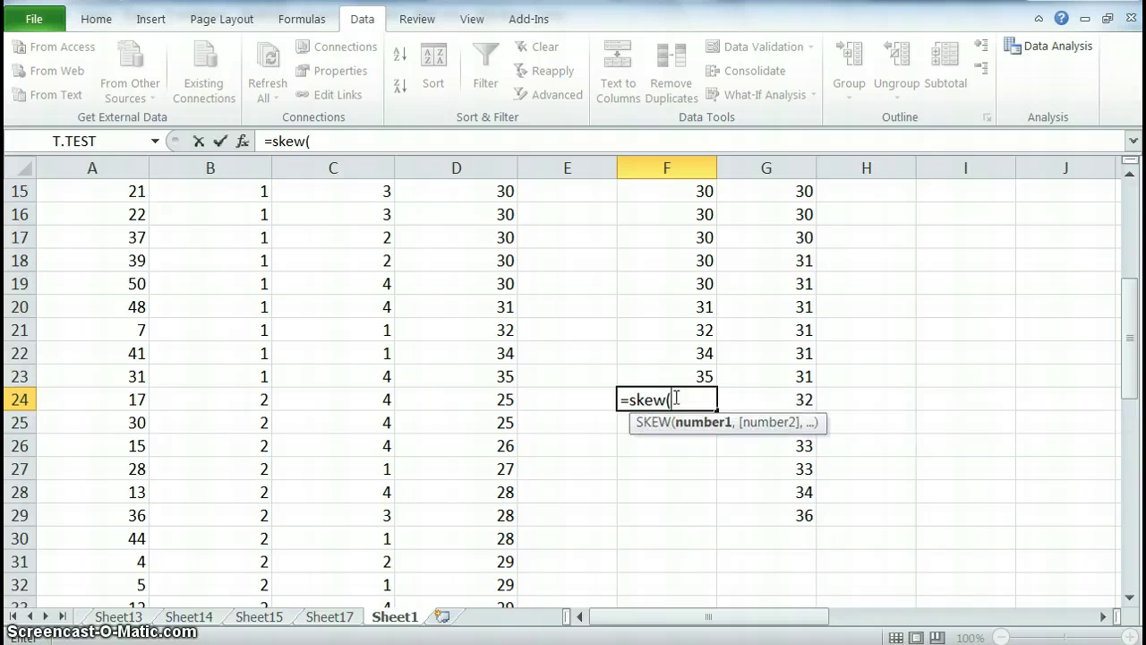
drag(671, 379, 660, 209)
key(Return)
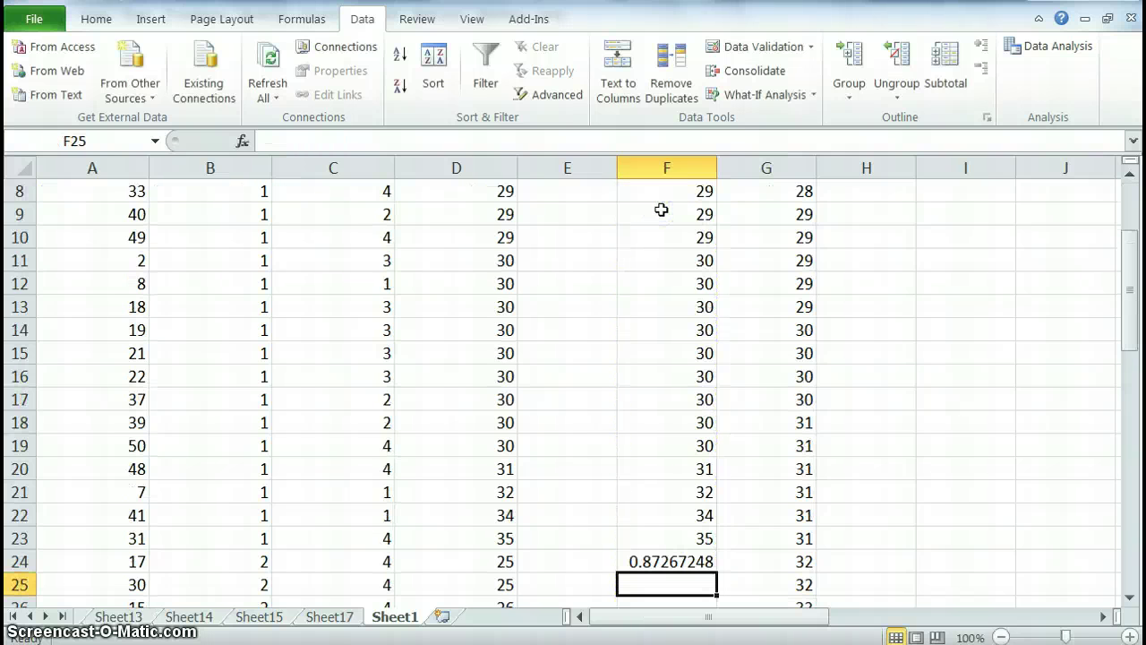
Calculate the kurtosis of the group 1 values in F25, using KURT over F2:F23, and review it alongside the skewness.
text(=)
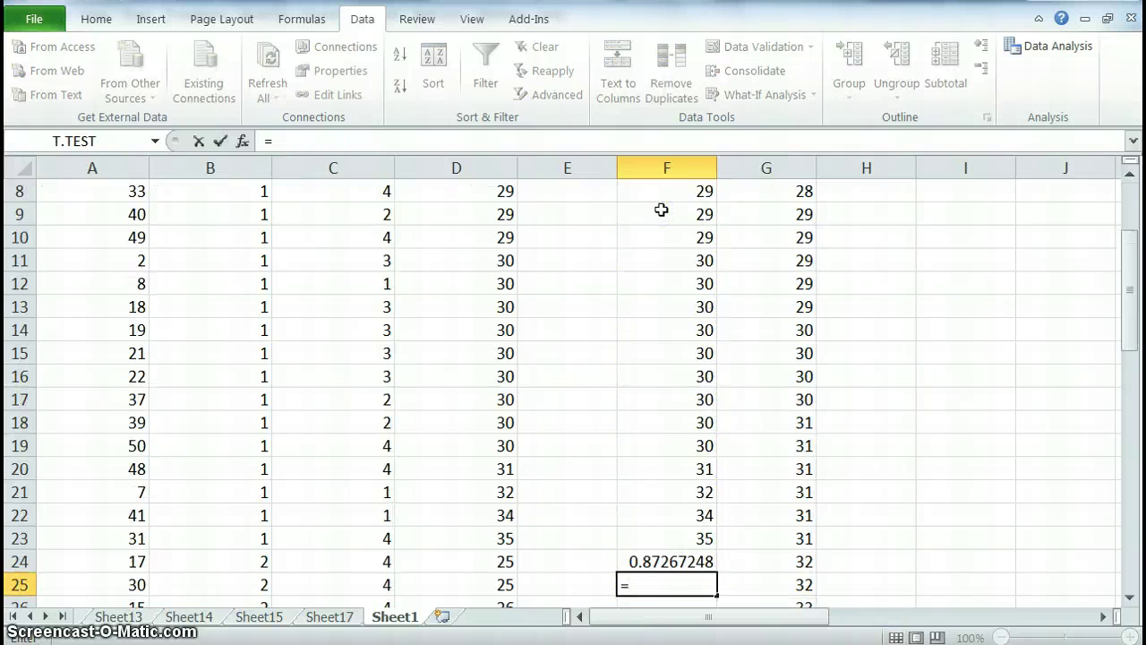
text(kurt()
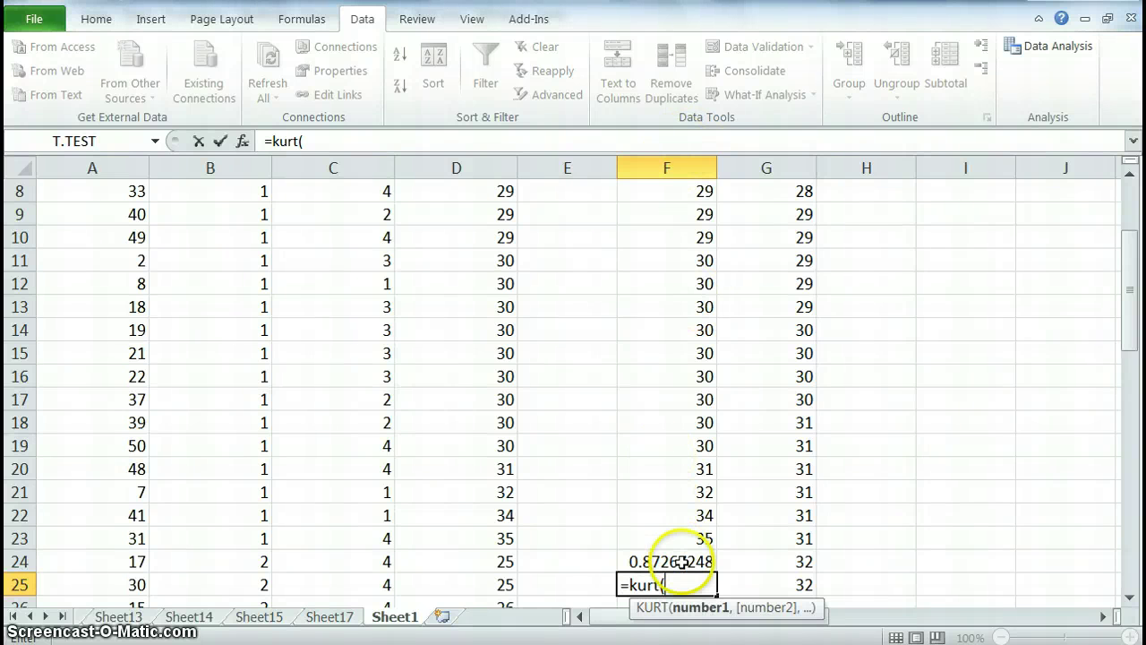
drag(678, 540, 678, 204)
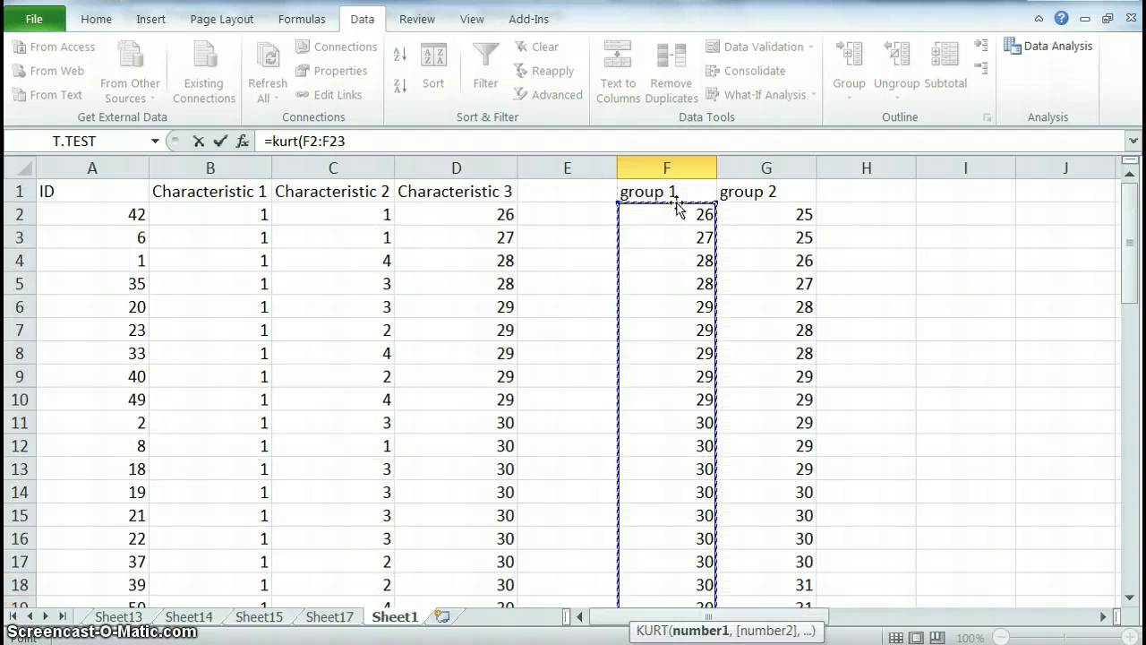
text())
key(Return)
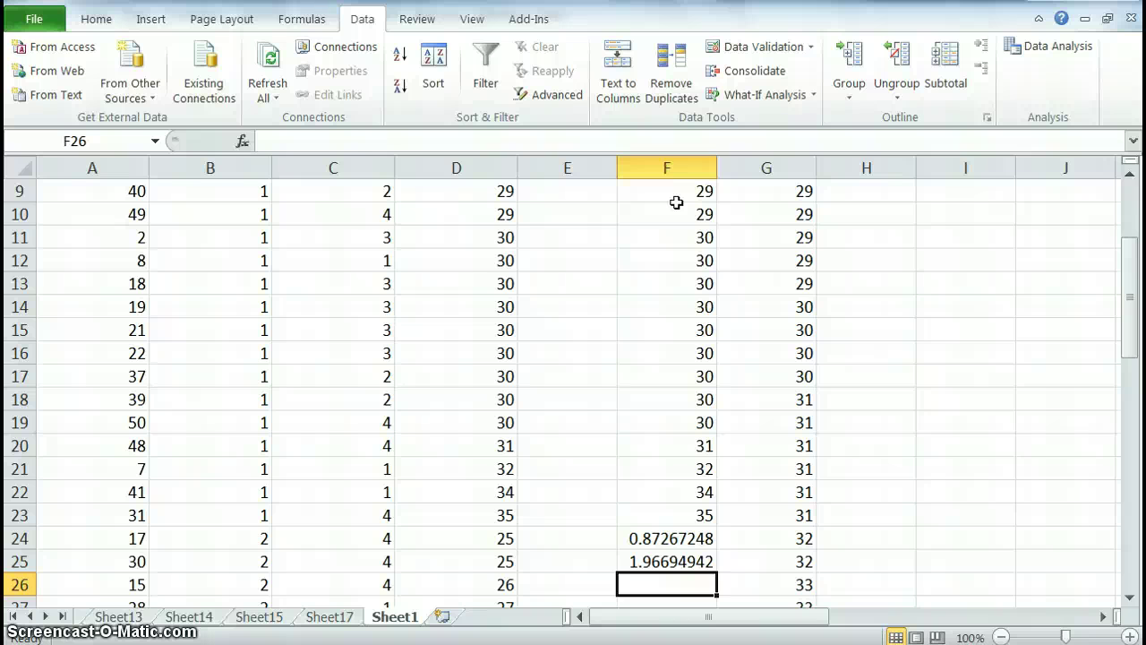
key(Up)
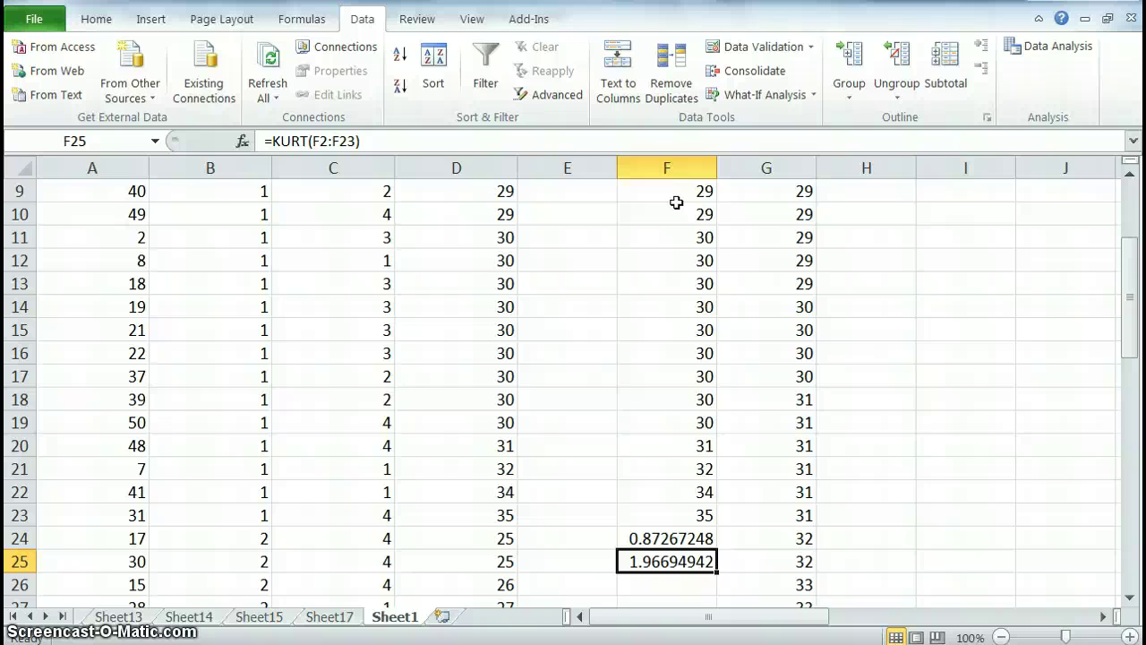
key(Left)
key(Right)
key(Up)
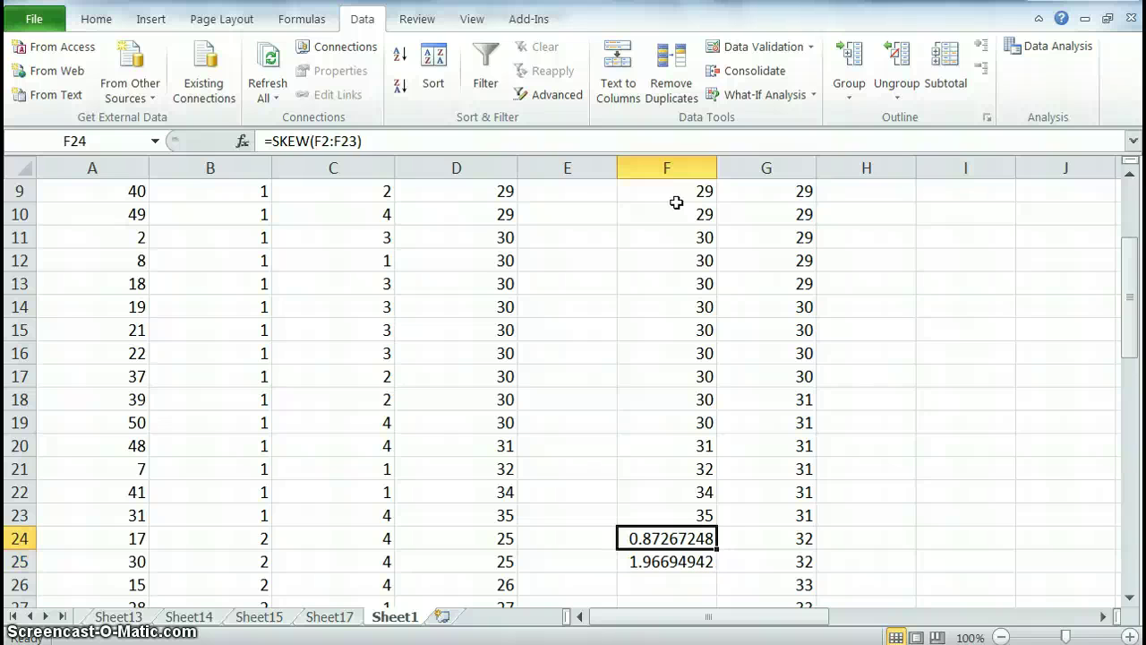
key(Down)
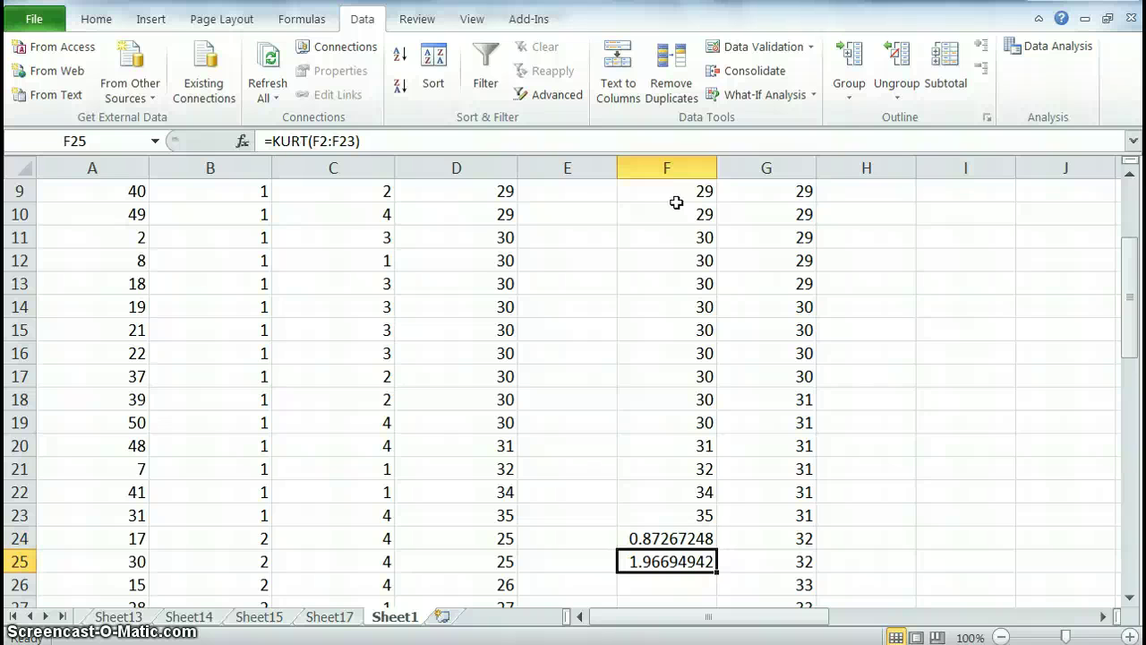
Calculate the skewness of the group 2 values in G30, using SKEW over G2:G29.
key(Down)
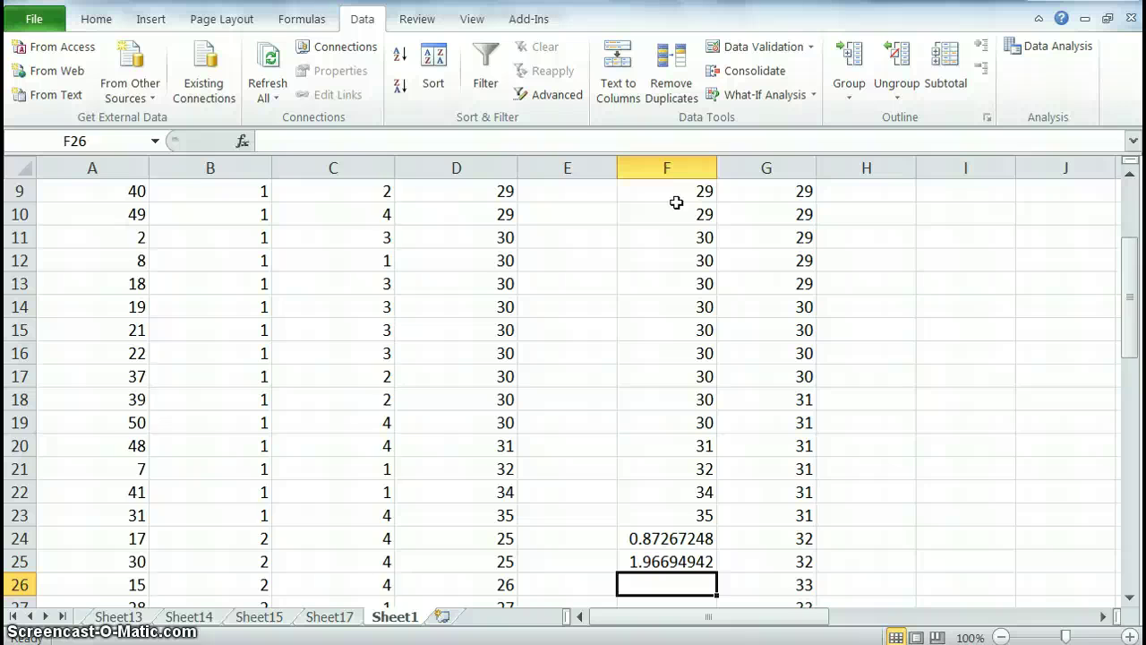
key(Down)
key(Down)
key(Down)
key(Down)
key(Down)
key(Right)
key(Up)
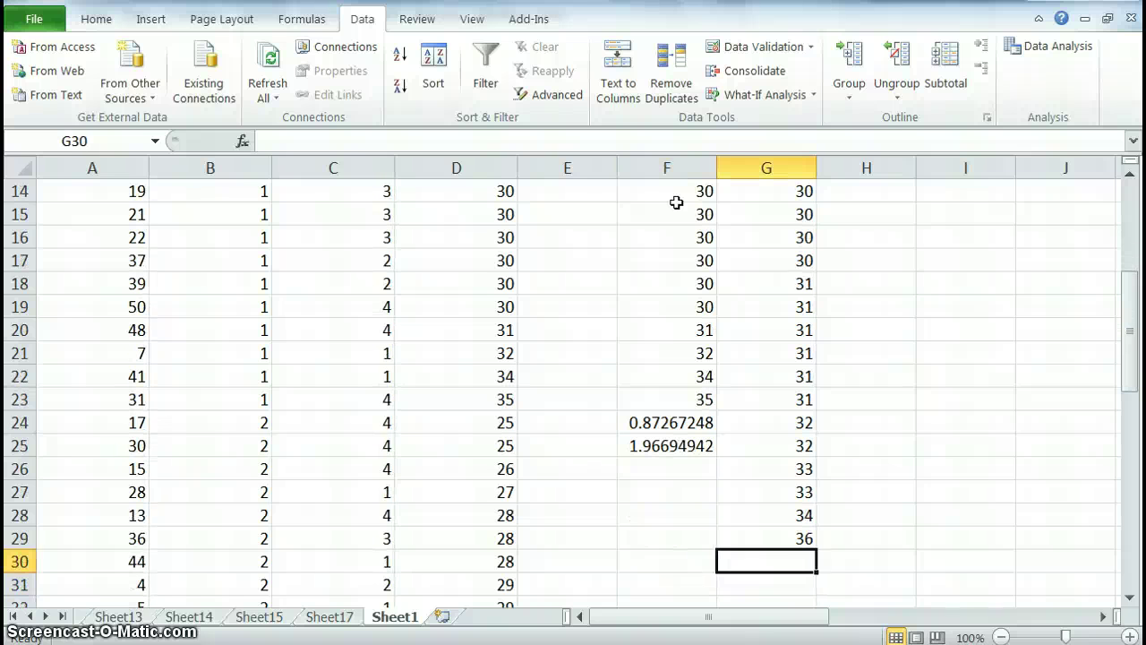
text(=)
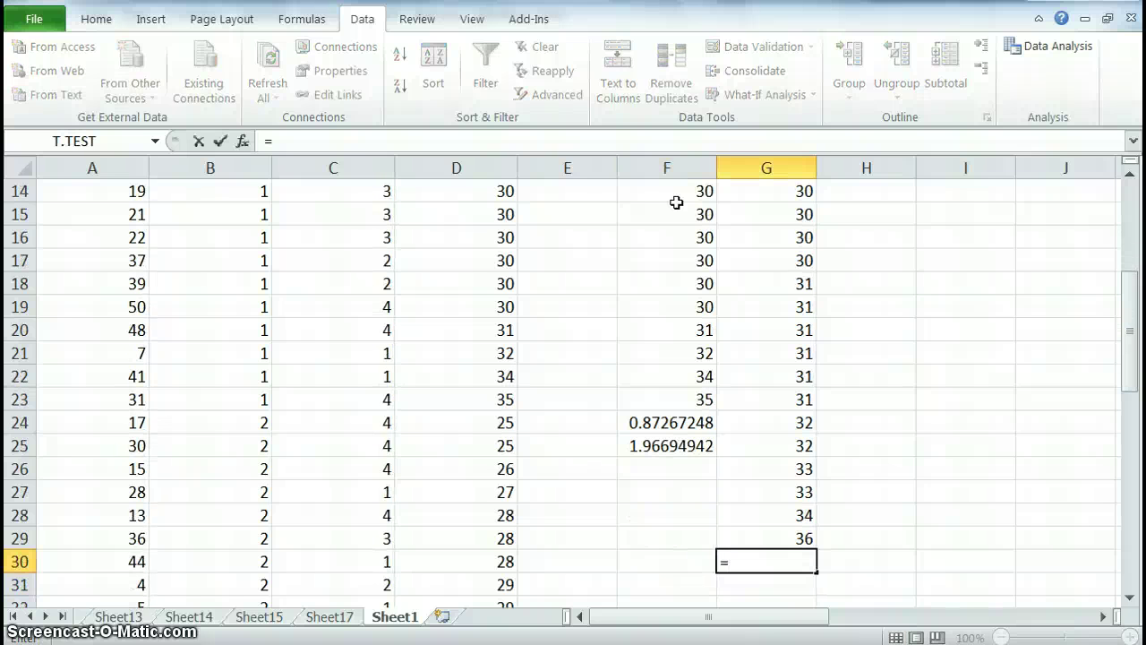
text(skew()
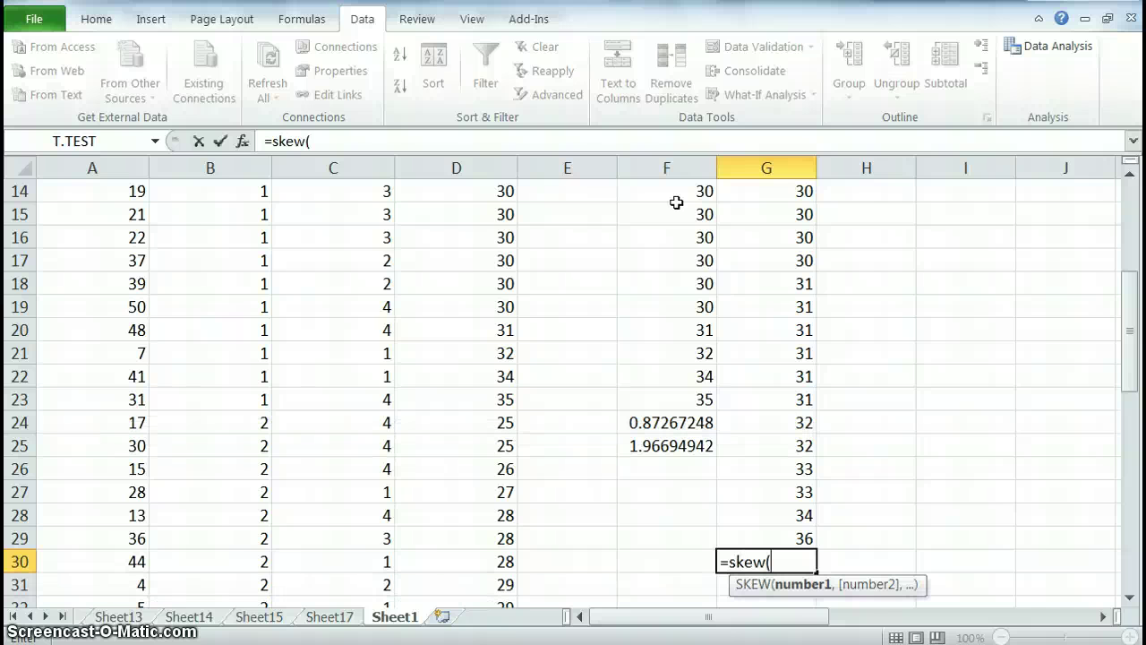
click(793, 537)
drag(792, 537, 770, 209)
key(Return)
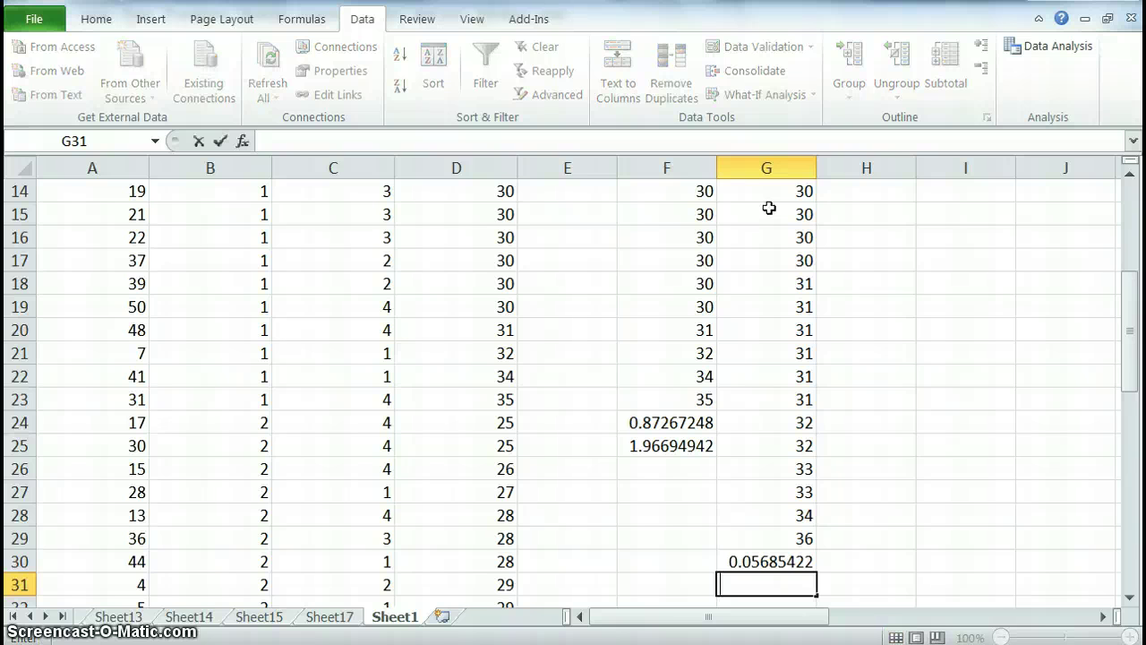
Calculate the kurtosis of the group 2 values in G31, using KURT over G2:G29.
text(=kurt()
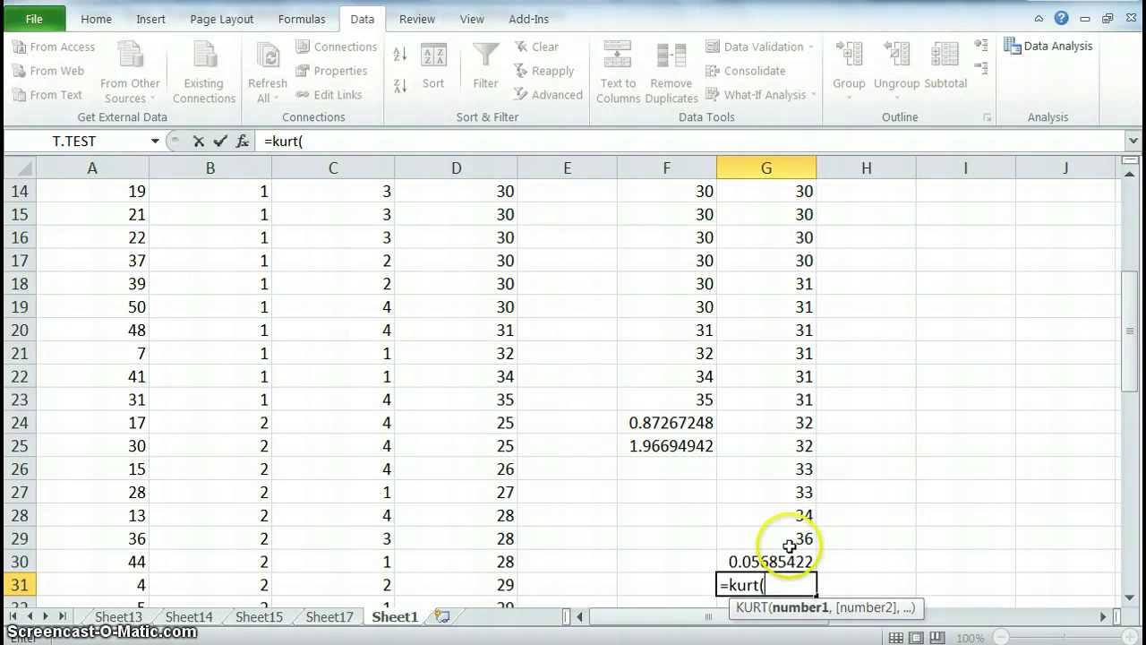
click(789, 539)
drag(788, 538, 787, 212)
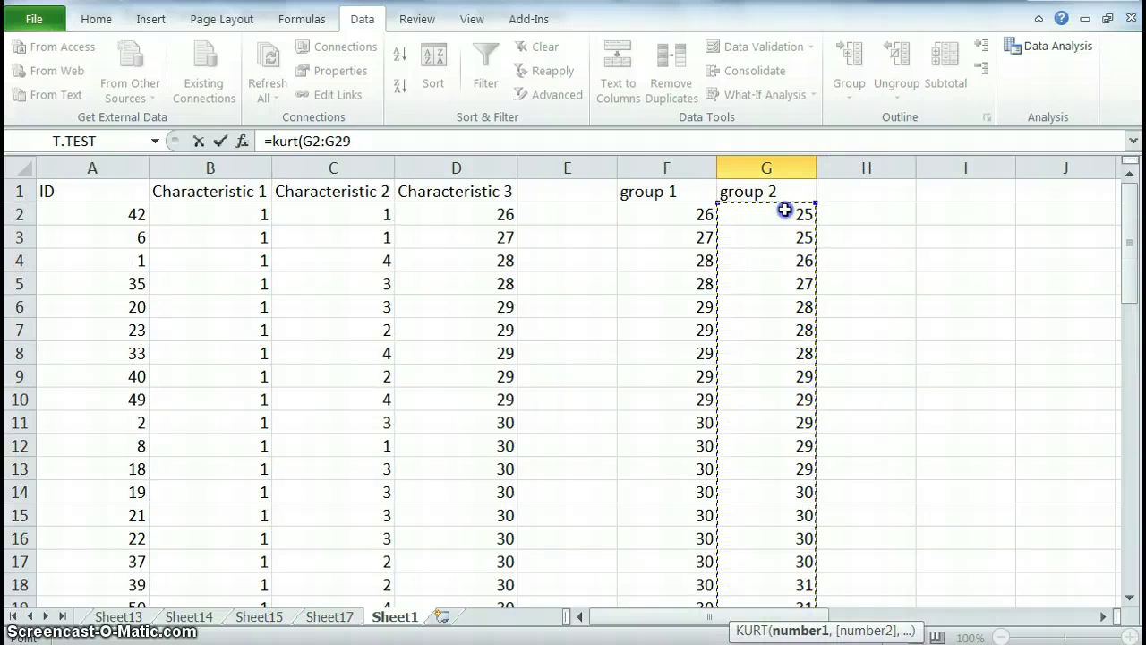
key(Return)
key(Up)
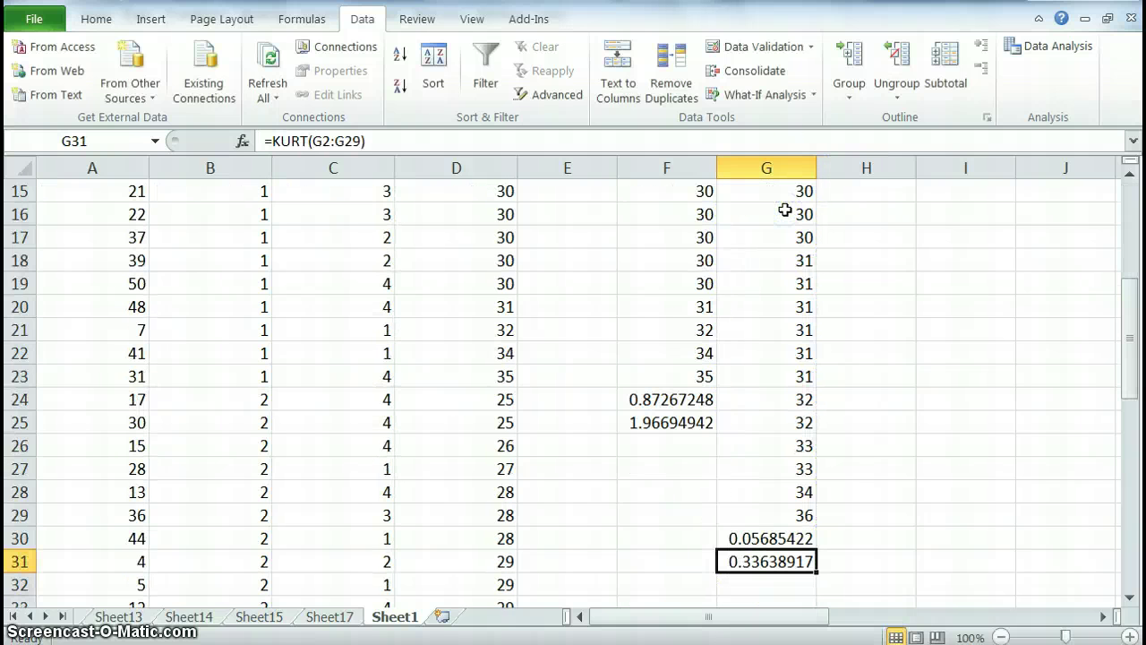
Compare the group 1 skewness and kurtosis in F24:F25 with the group 2 results in G30:G31.
key(Left)
key(Up)
key(Up)
key(Up)
key(Up)
key(Up)
key(Up)
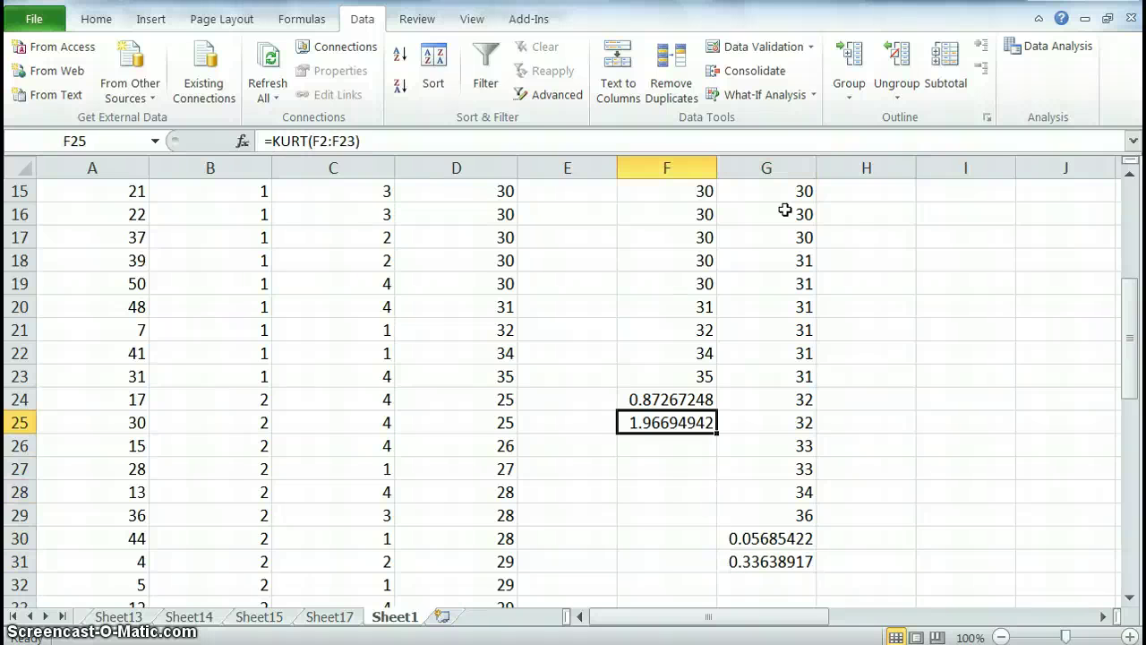
key(Down)
key(Down)
key(Down)
key(Down)
key(Down)
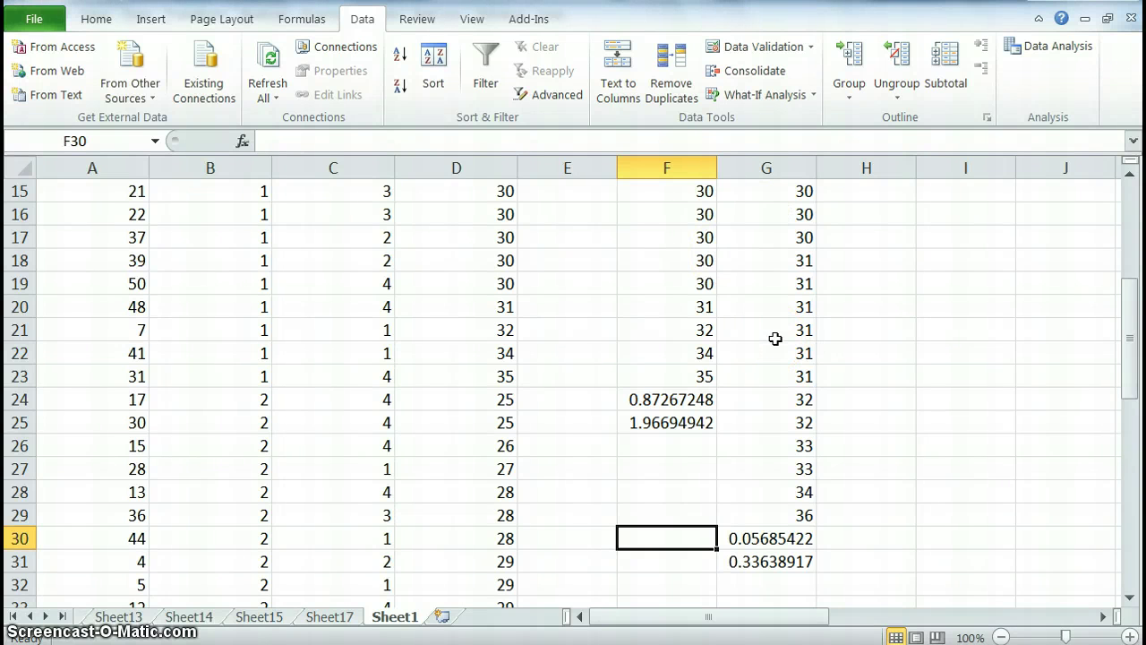
Clear the skewness and kurtosis formulas below the group 1 values in F24 and F25.
click(678, 399)
key(BackSpace)
key(Return)
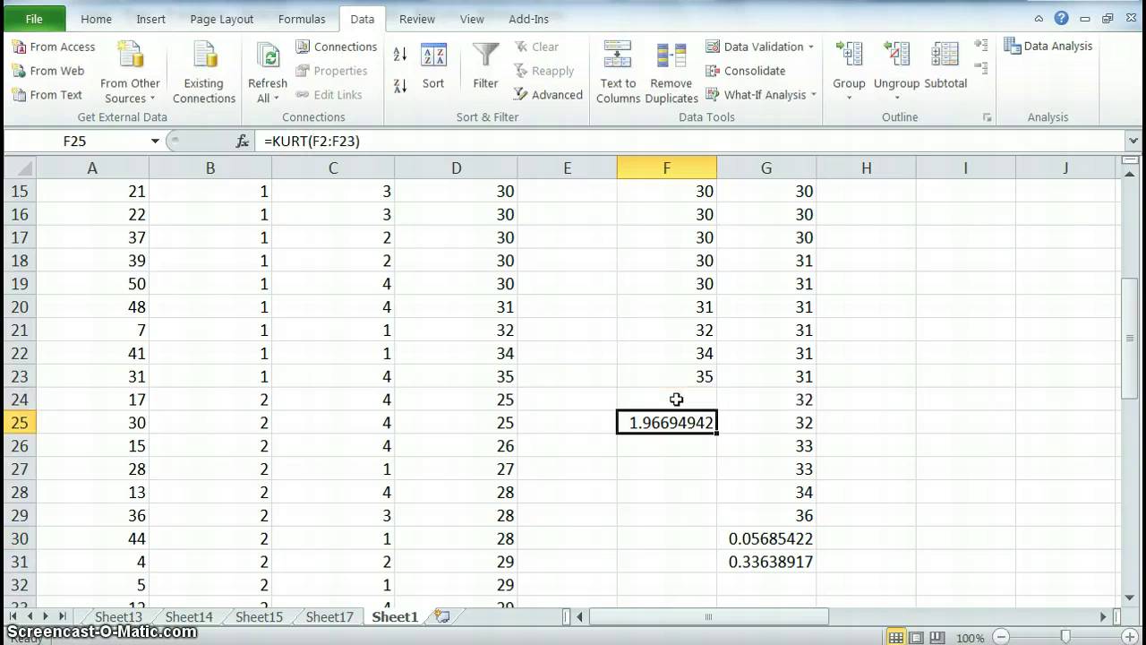
key(BackSpace)
Clear the skewness and kurtosis formulas below the group 2 values in G30 and G31.
key(Down)
key(Down)
key(Down)
key(Down)
key(Right)
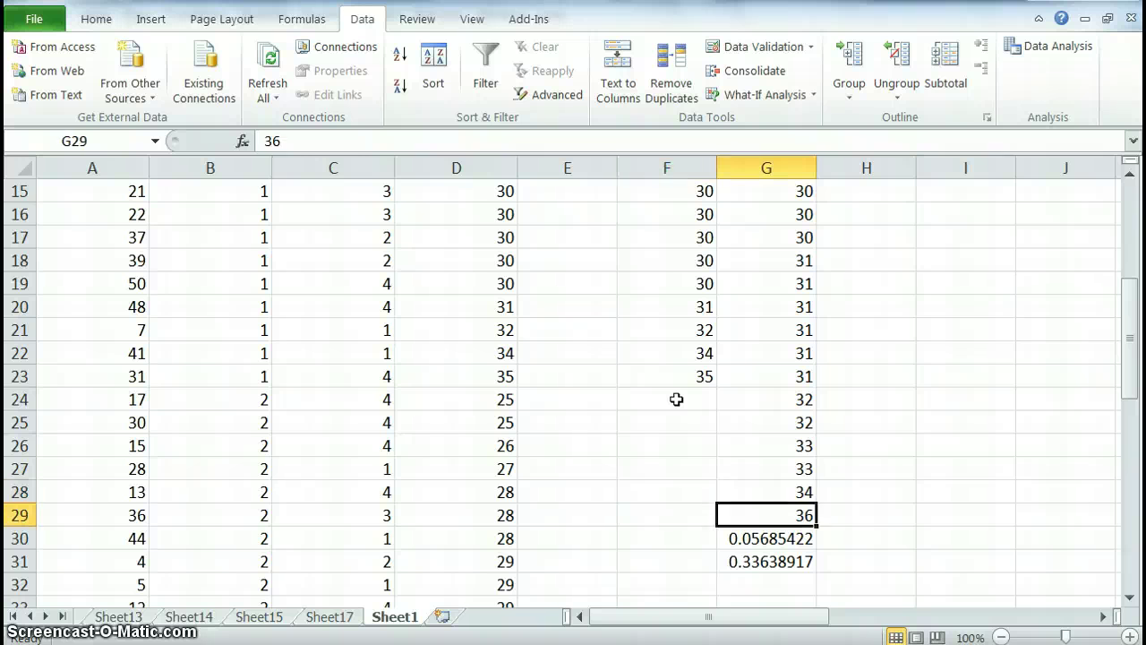
key(Down)
key(BackSpace)
key(Return)
key(BackSpace)
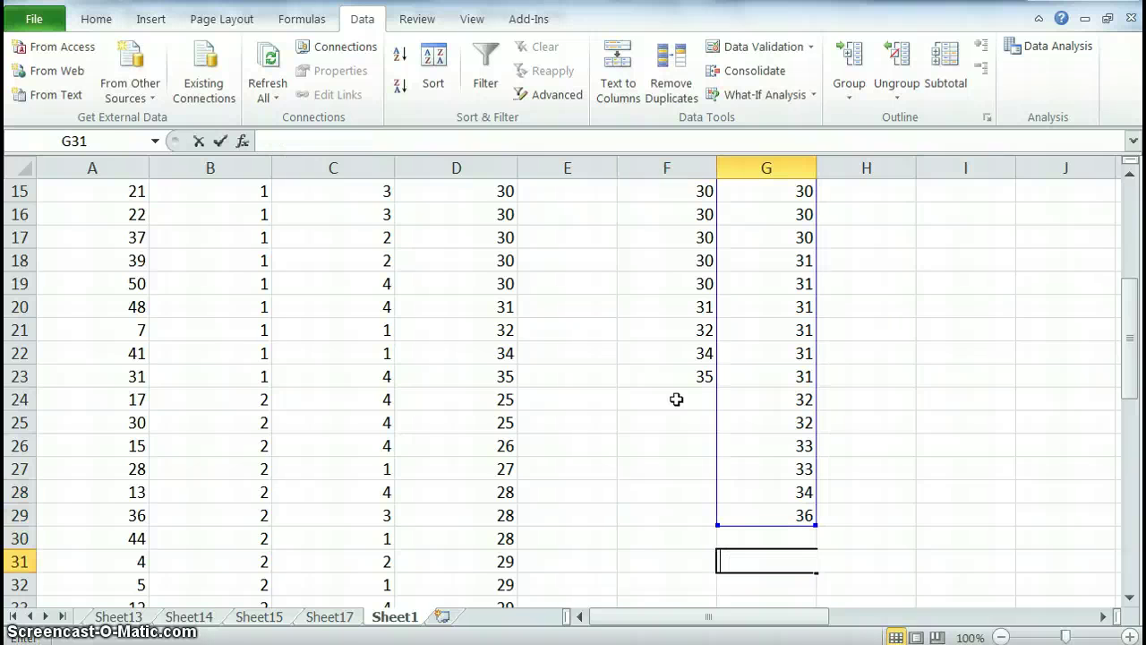
click(988, 348)
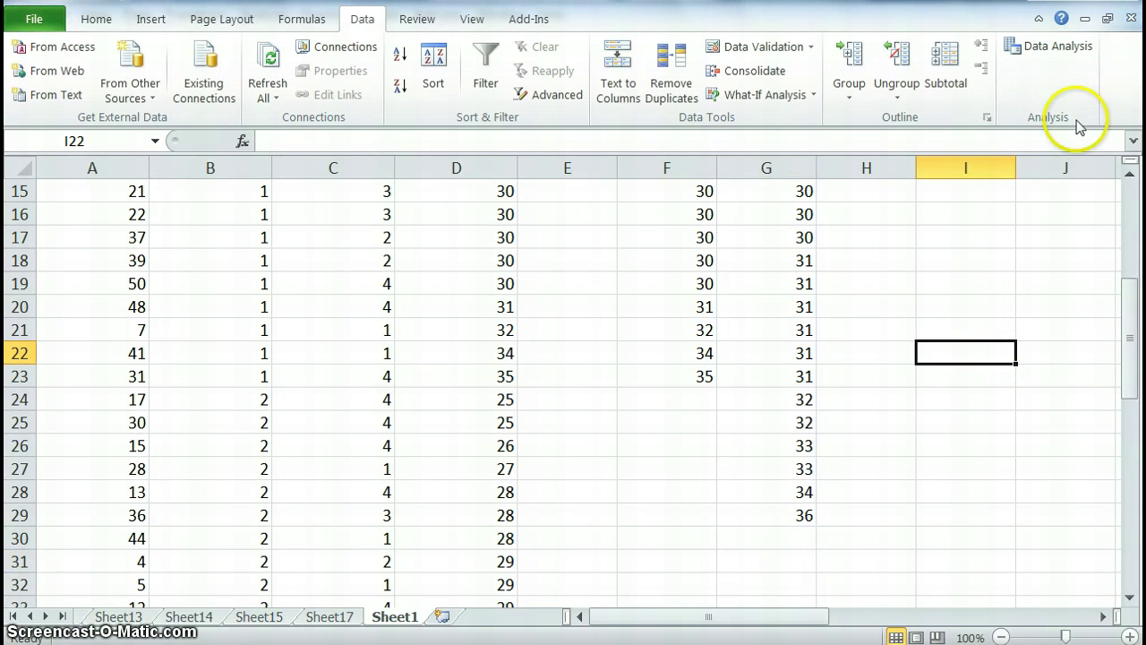
Start the t-Test: Two-Sample Assuming Equal Variances from the data analysis tools.
click(1039, 60)
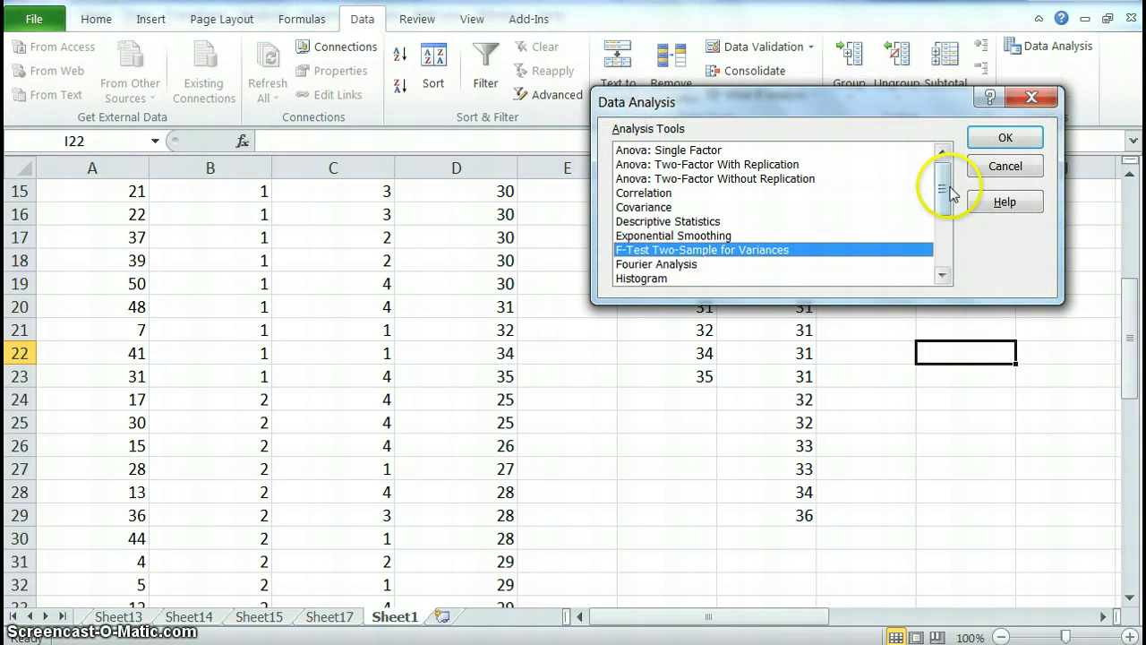
drag(941, 185, 939, 238)
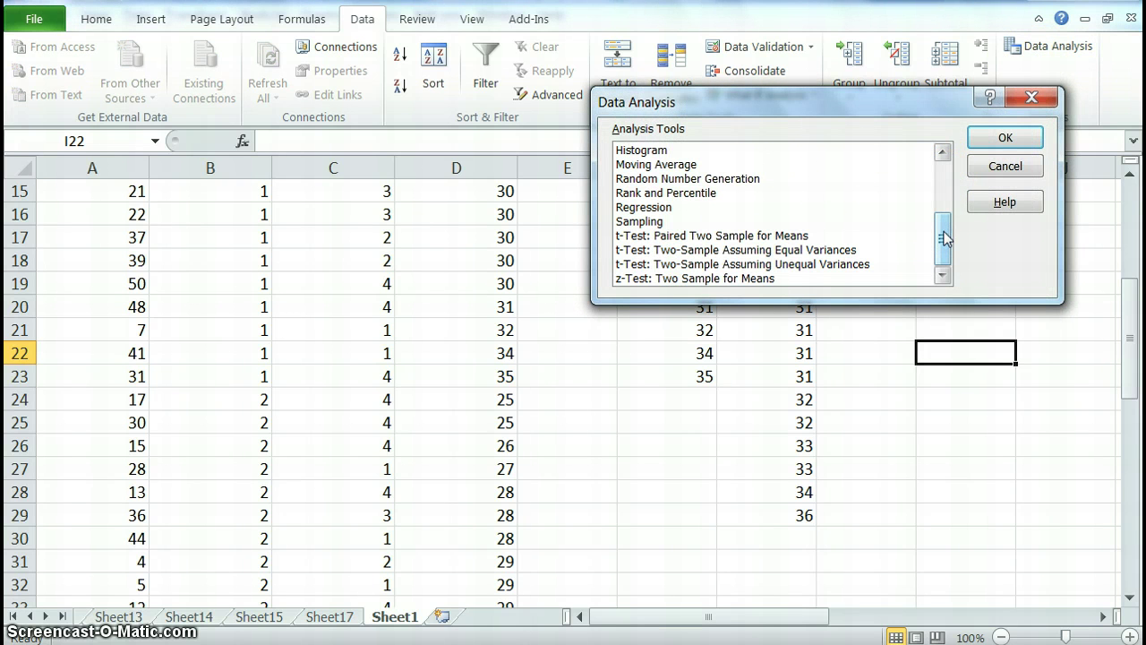
click(746, 265)
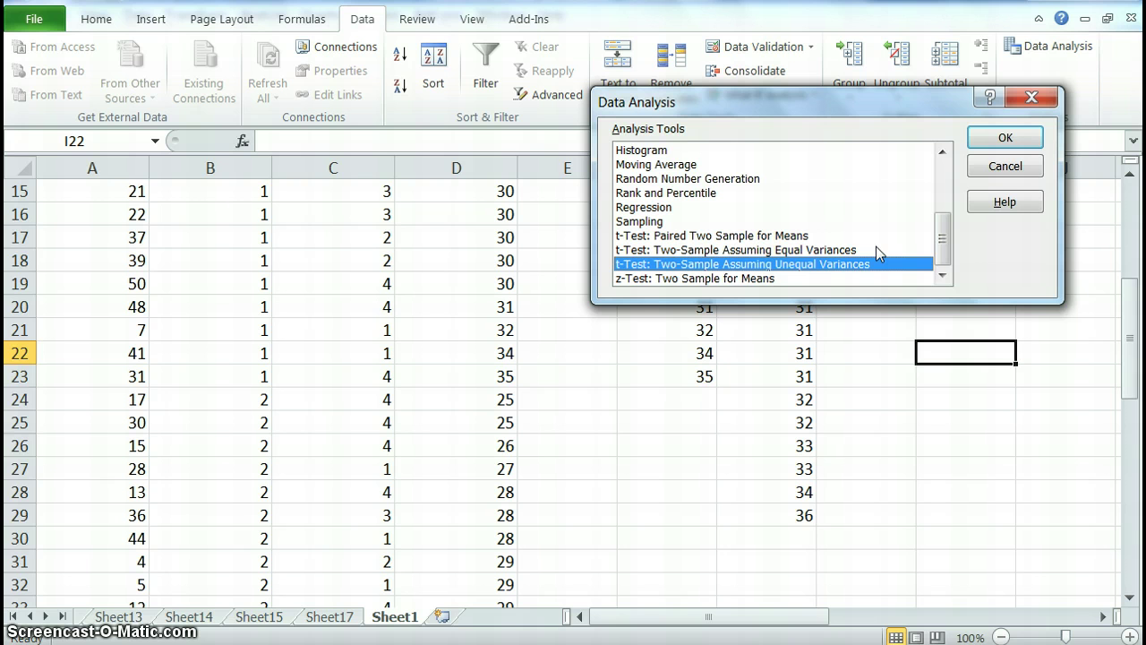
click(813, 251)
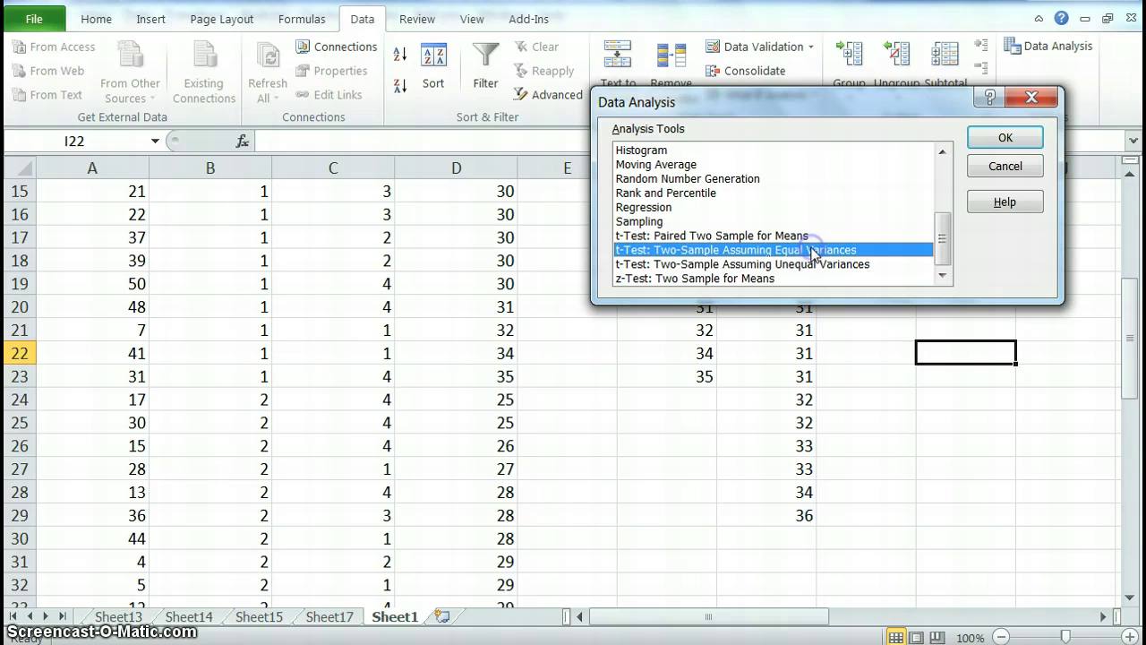
click(1005, 140)
Run the t-test with F2:F23 as variable 1 and G2:G29 as variable 2, labels off, outputting to a new worksheet.
drag(863, 51, 386, 54)
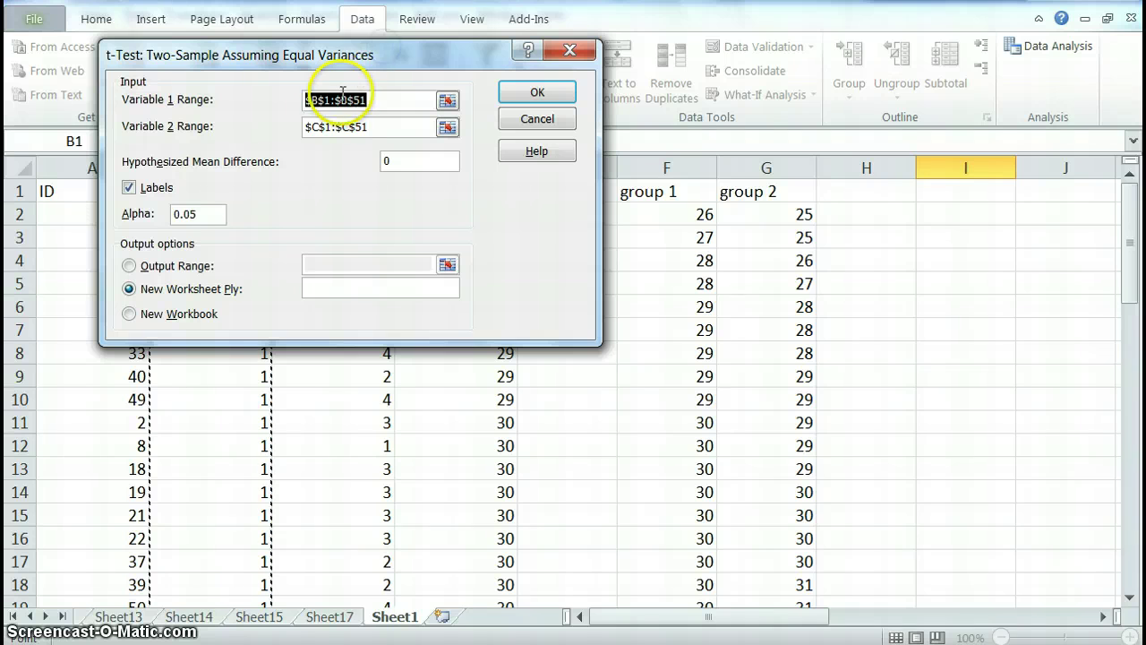
key(BackSpace)
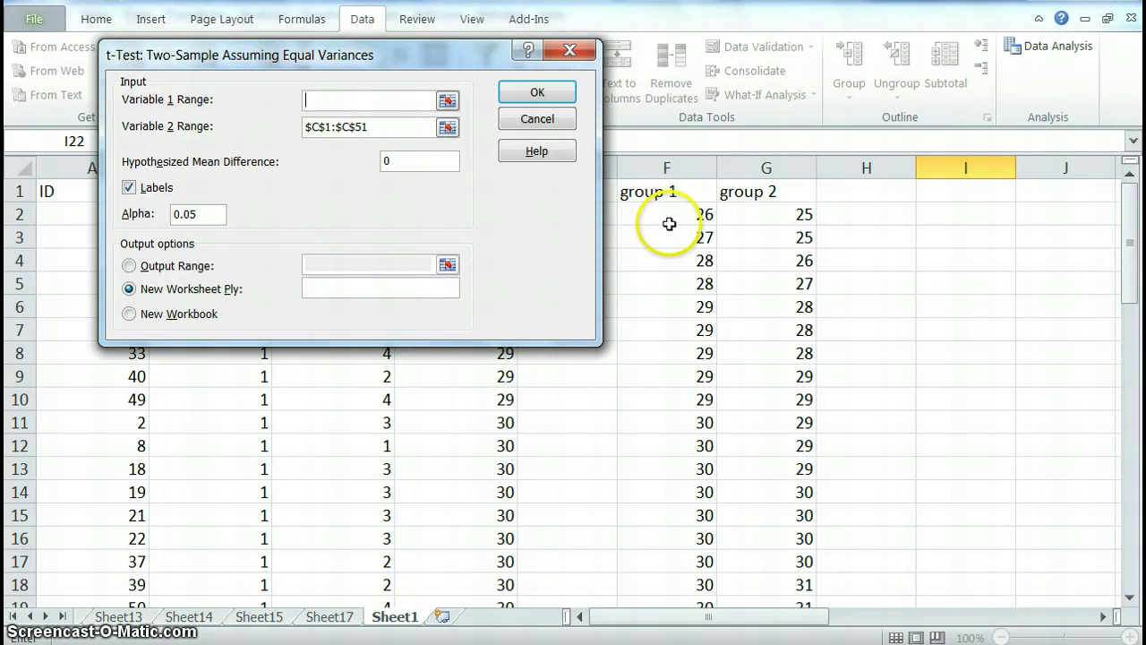
drag(663, 215, 669, 445)
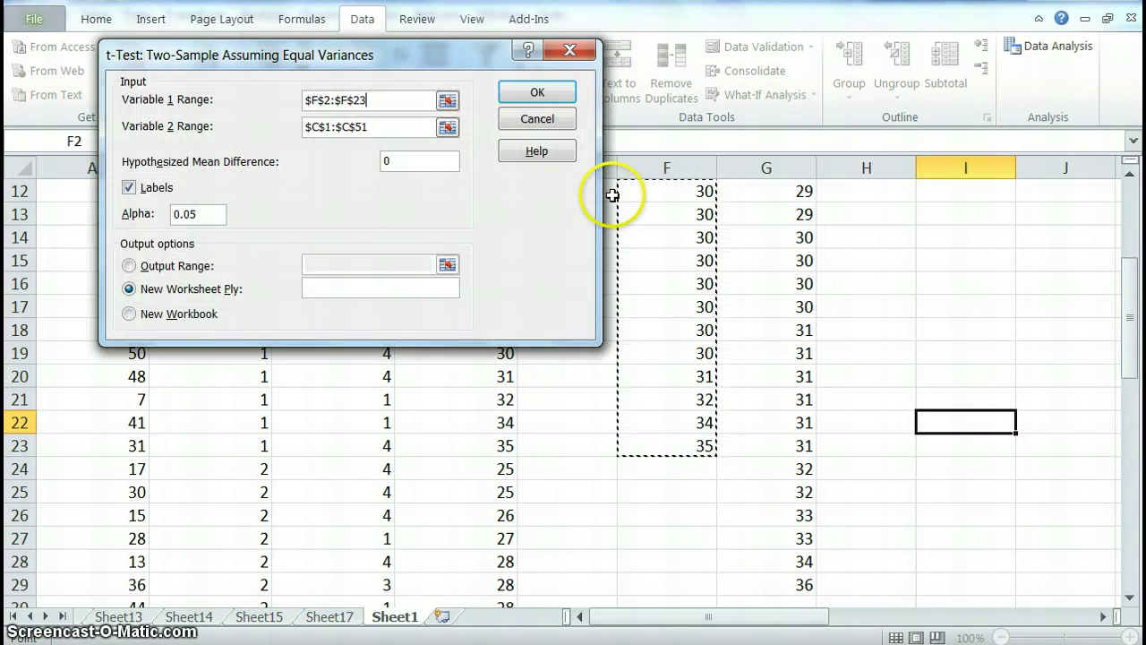
click(363, 127)
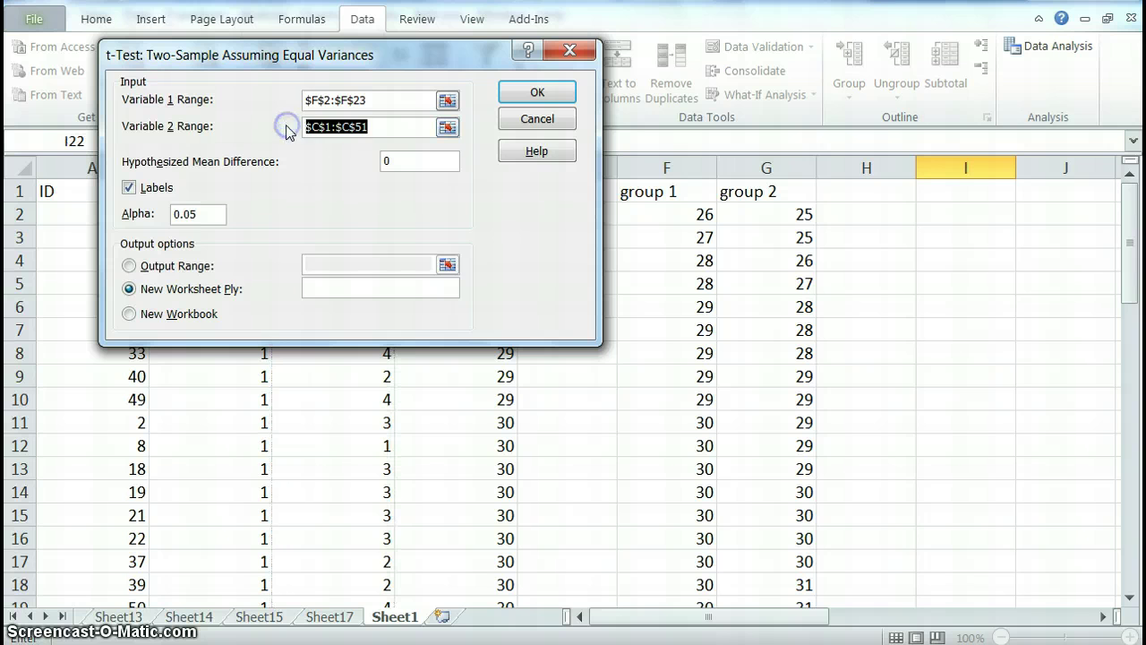
key(Delete)
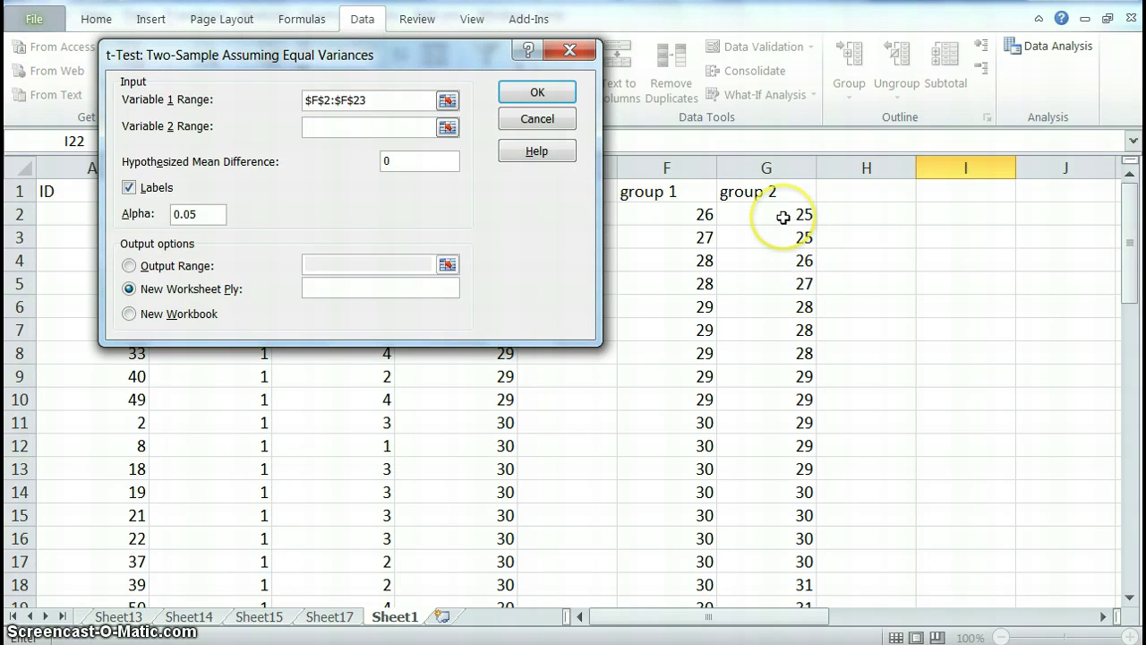
drag(783, 217, 783, 561)
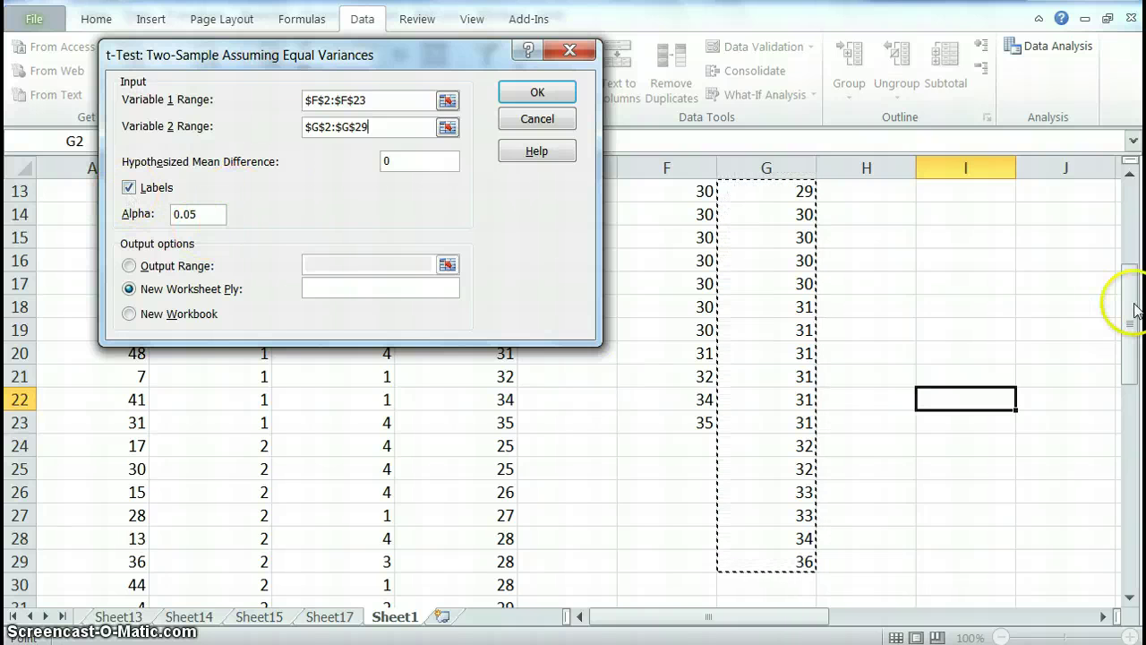
drag(1131, 305, 1129, 147)
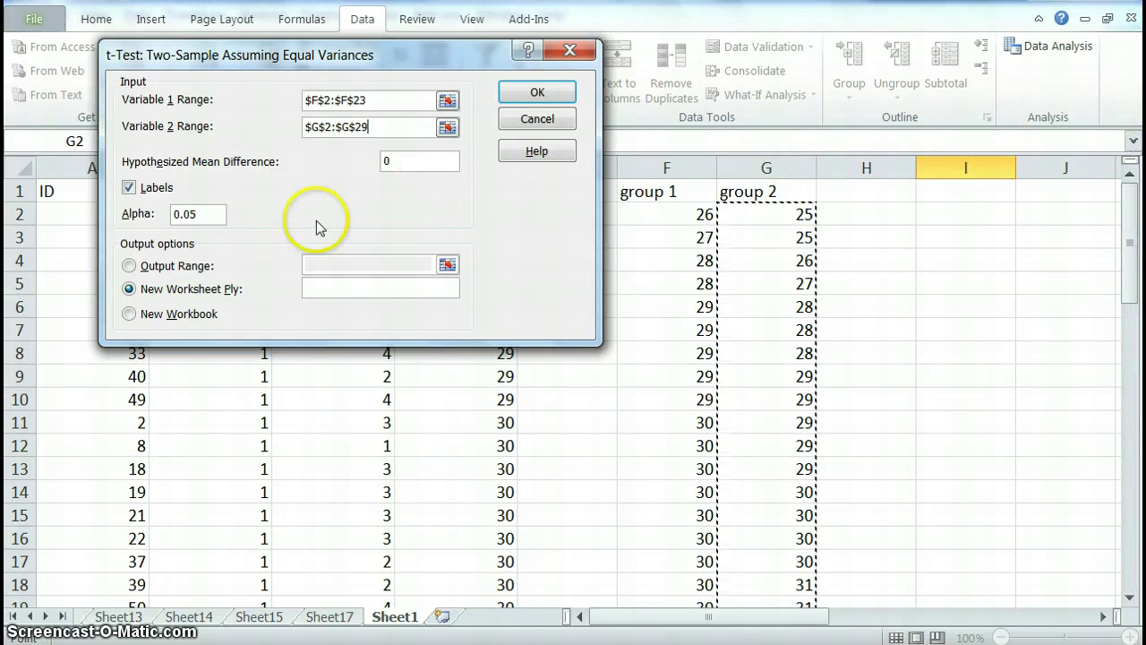
click(130, 188)
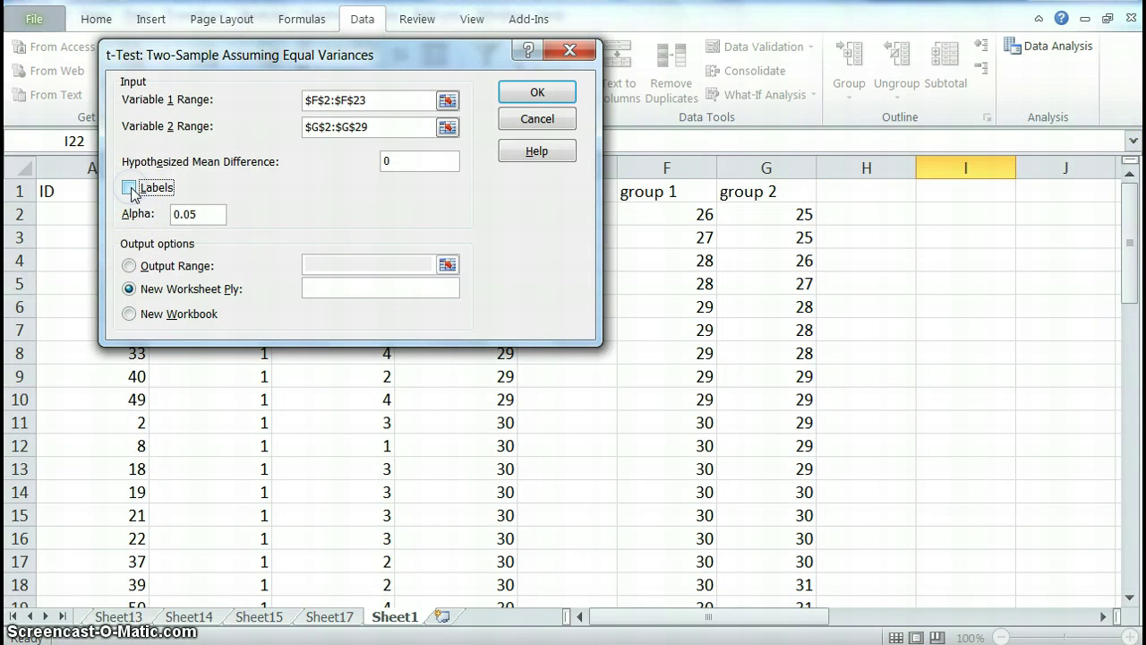
click(540, 94)
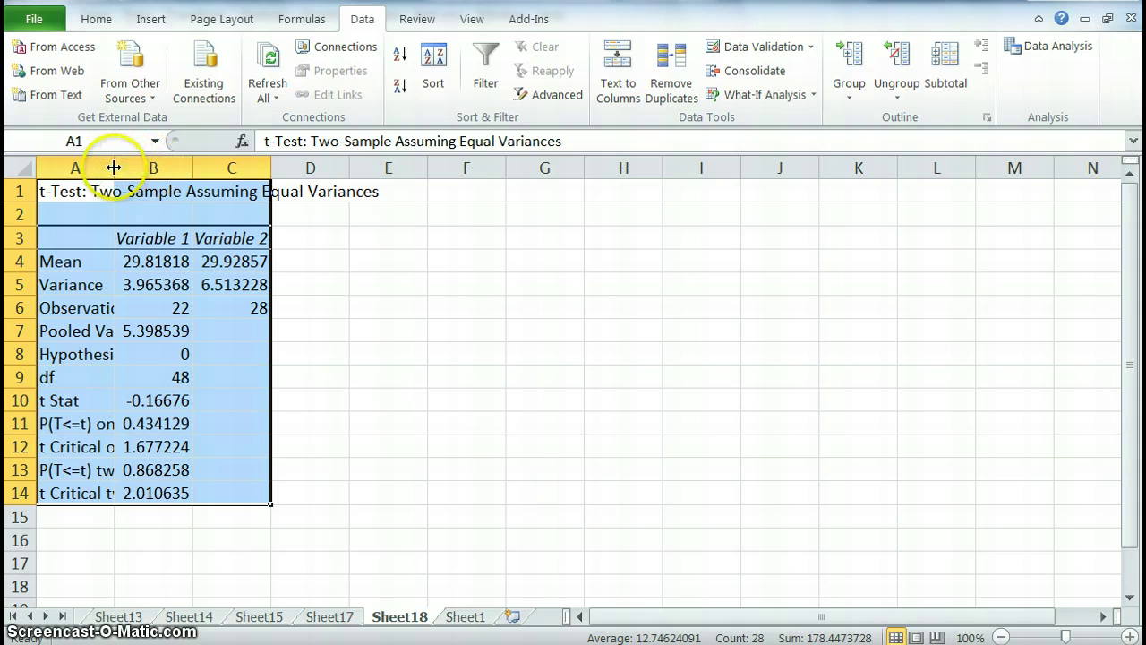
Fit columns A and B of the t-test output to their contents.
double_click(114, 164)
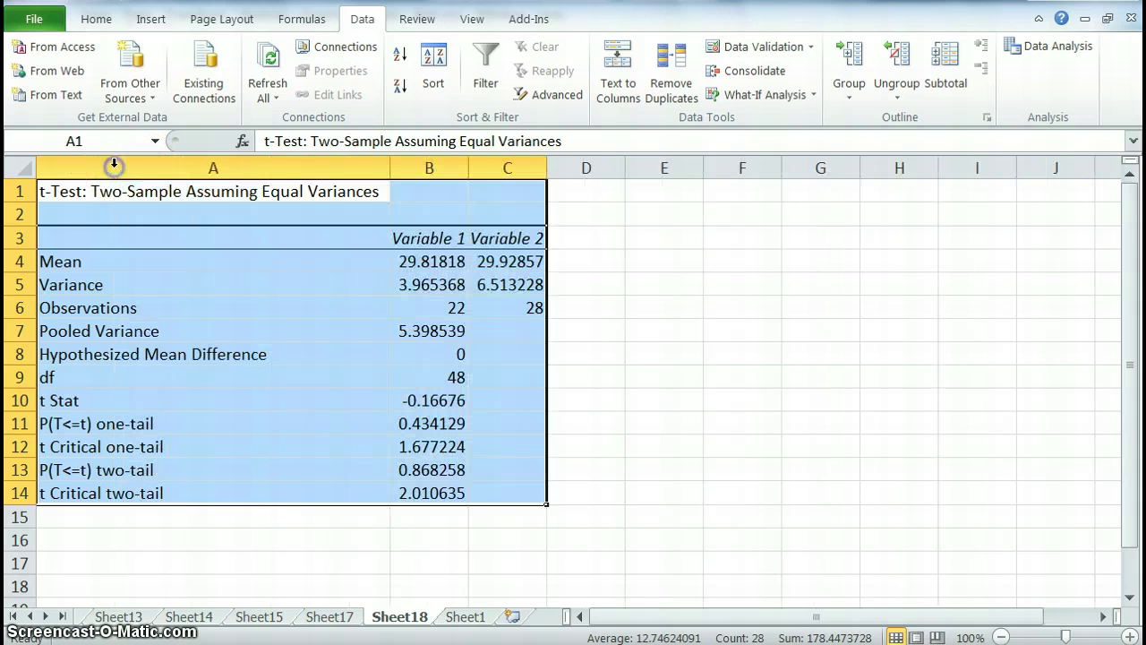
double_click(468, 168)
click(719, 305)
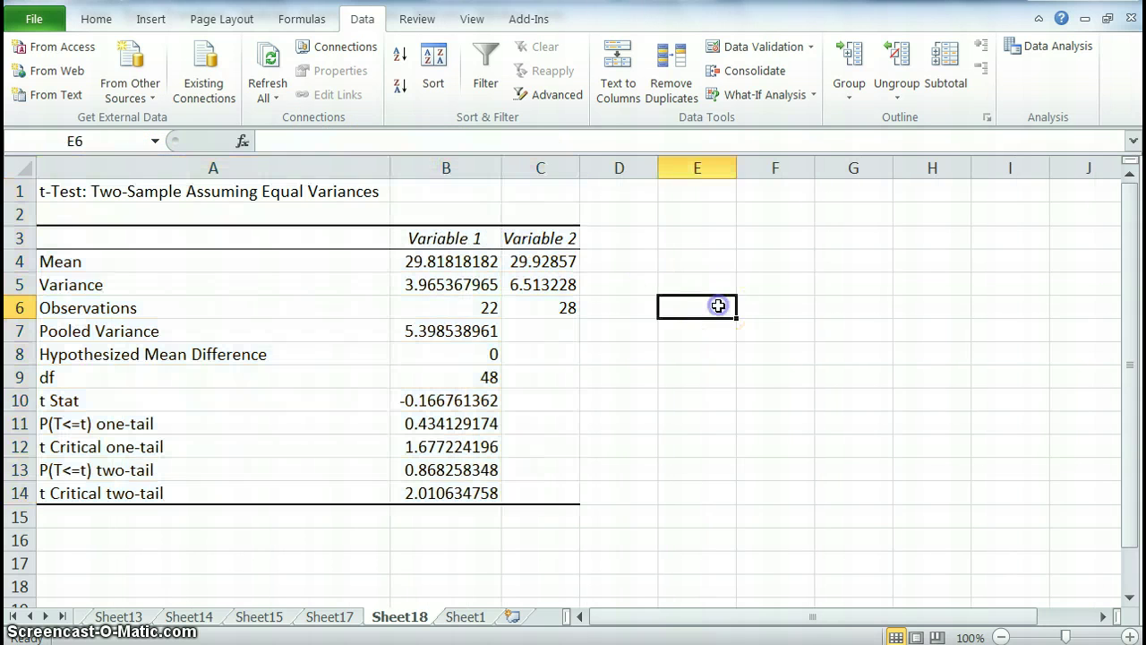
Examine the mean, variance and number of observations of both groups in the t-test output.
click(469, 259)
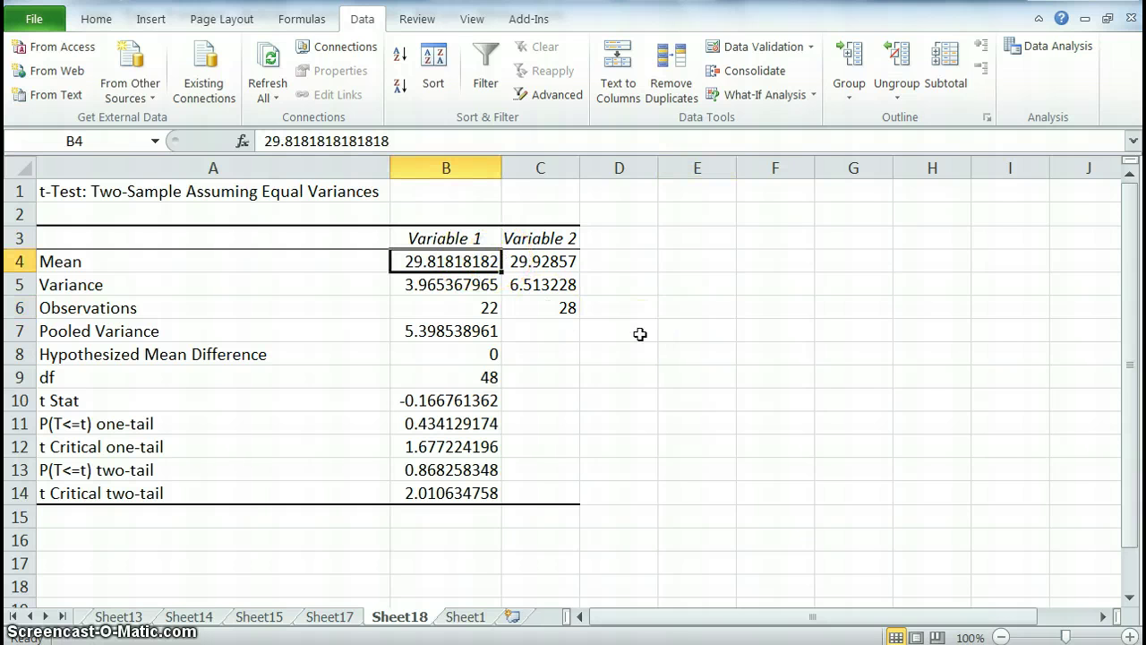
key(Right)
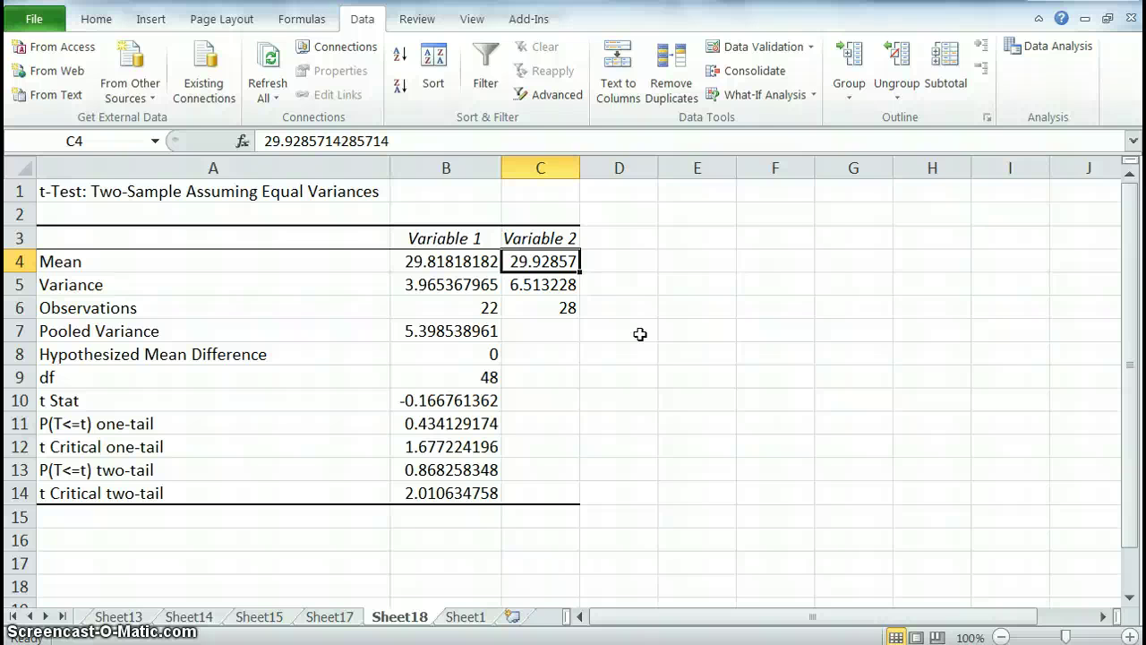
key(Down)
key(Left)
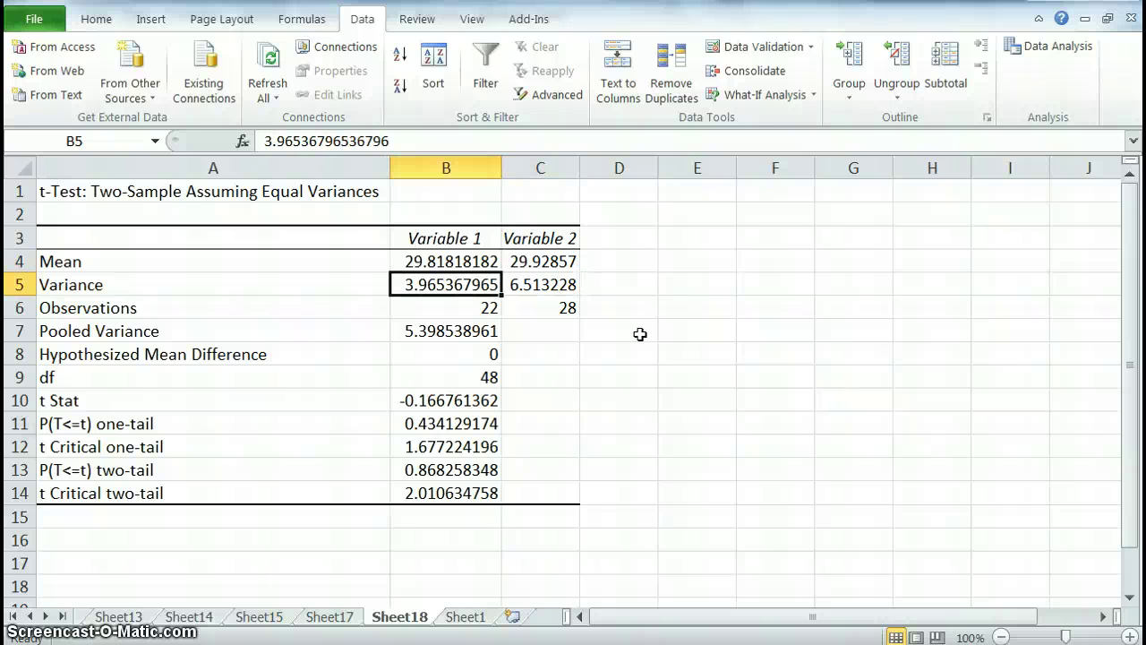
key(Down)
key(Right)
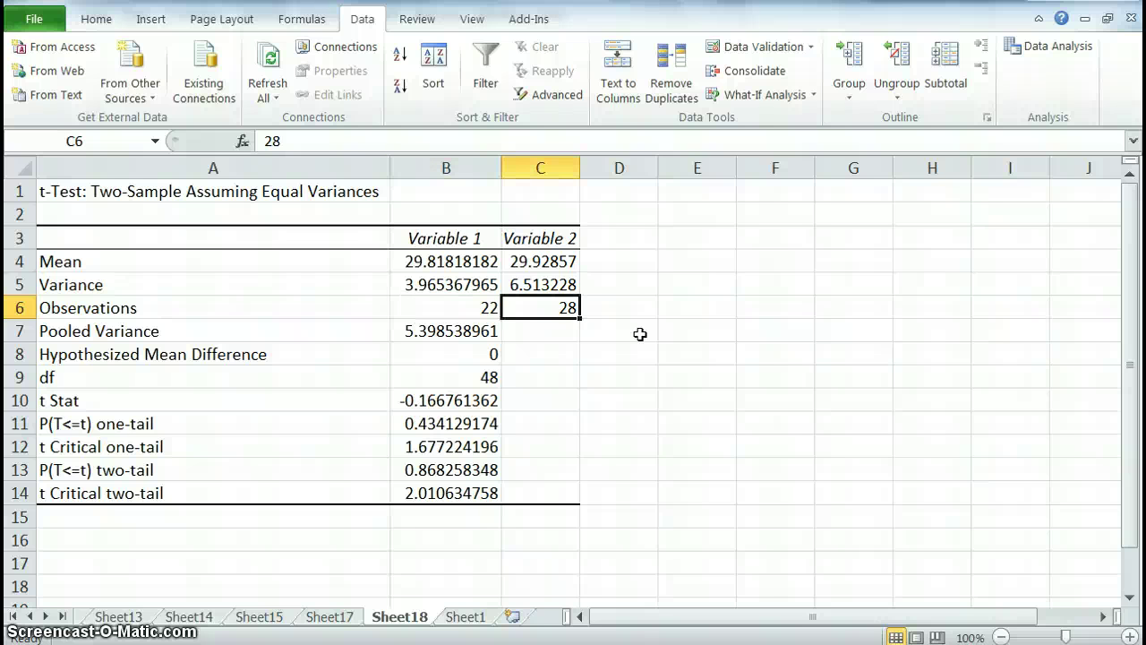
Examine the t statistic and compare the one-tail and two-tail P values in the t-test output.
key(Down)
key(Down)
key(Down)
key(Down)
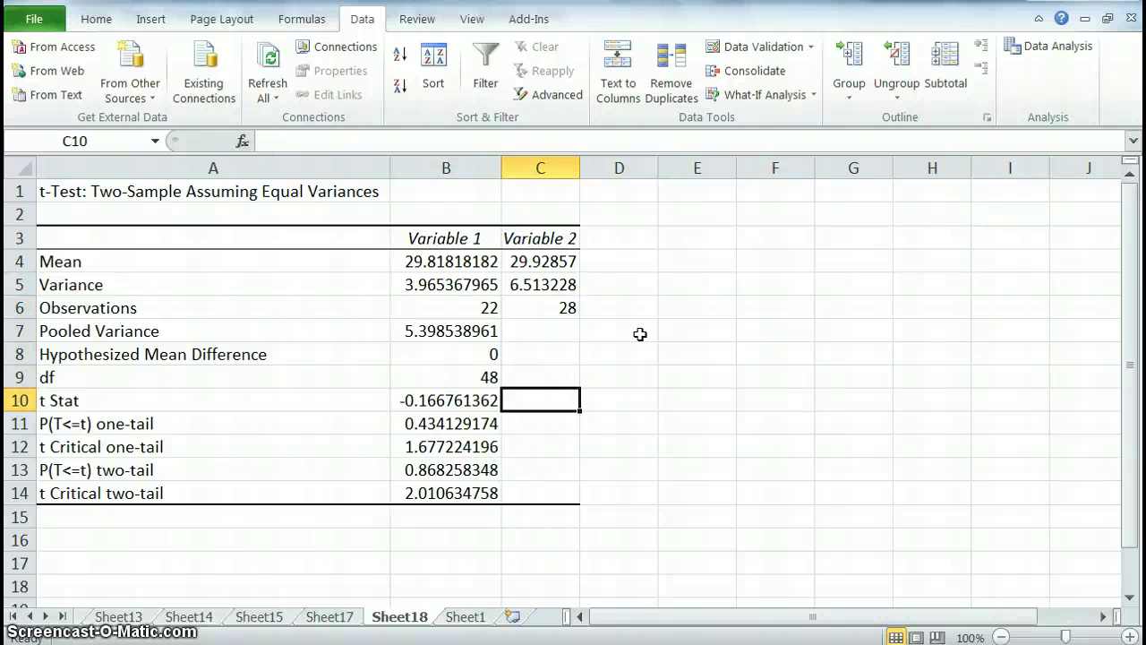
key(Left)
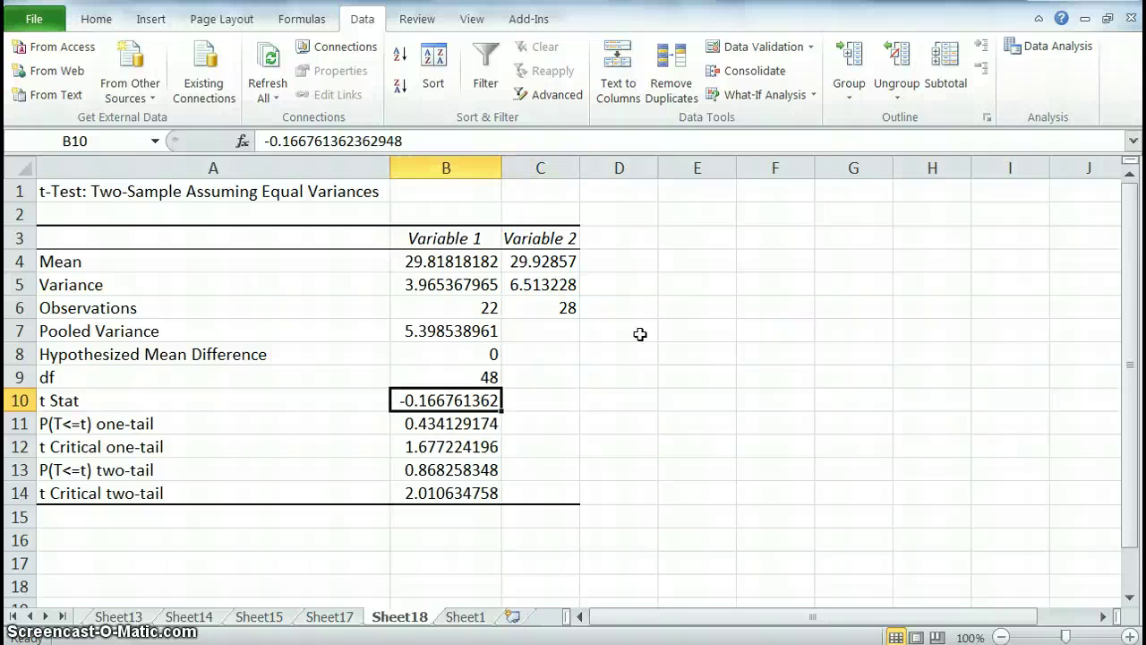
key(Down)
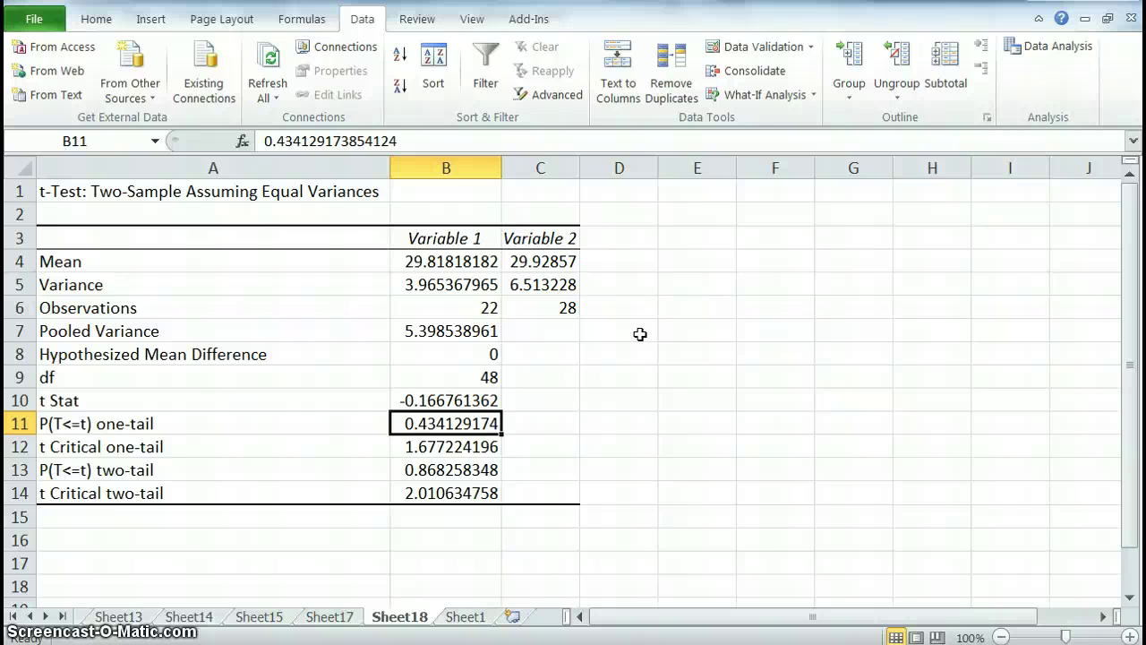
key(Down)
key(Down)
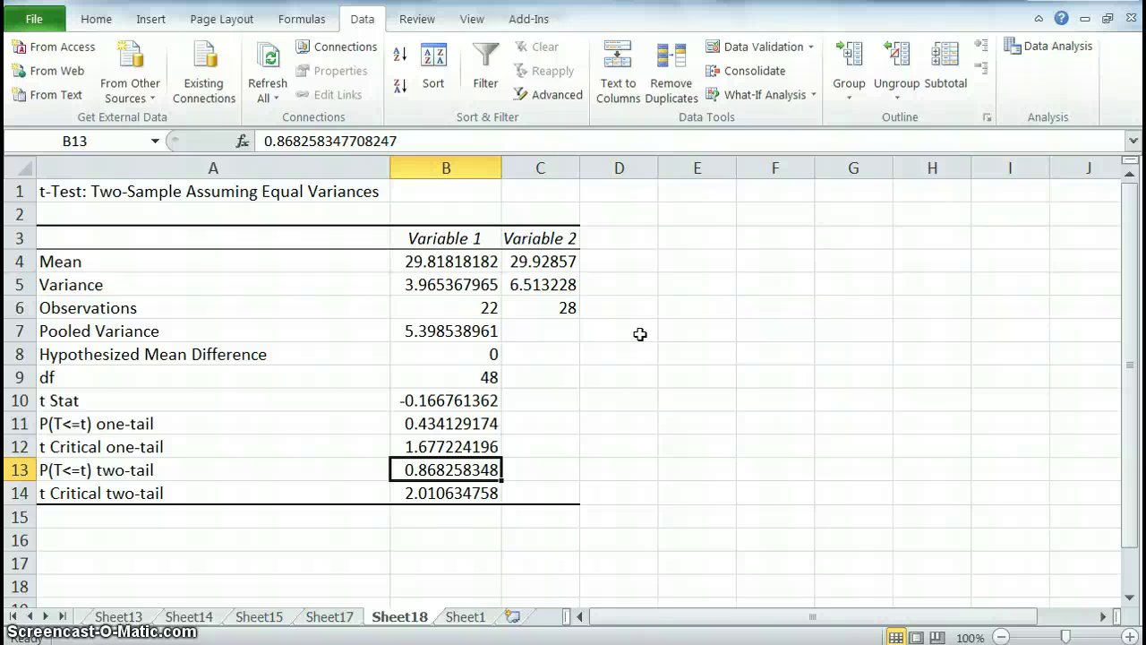
key(Up)
key(Up)
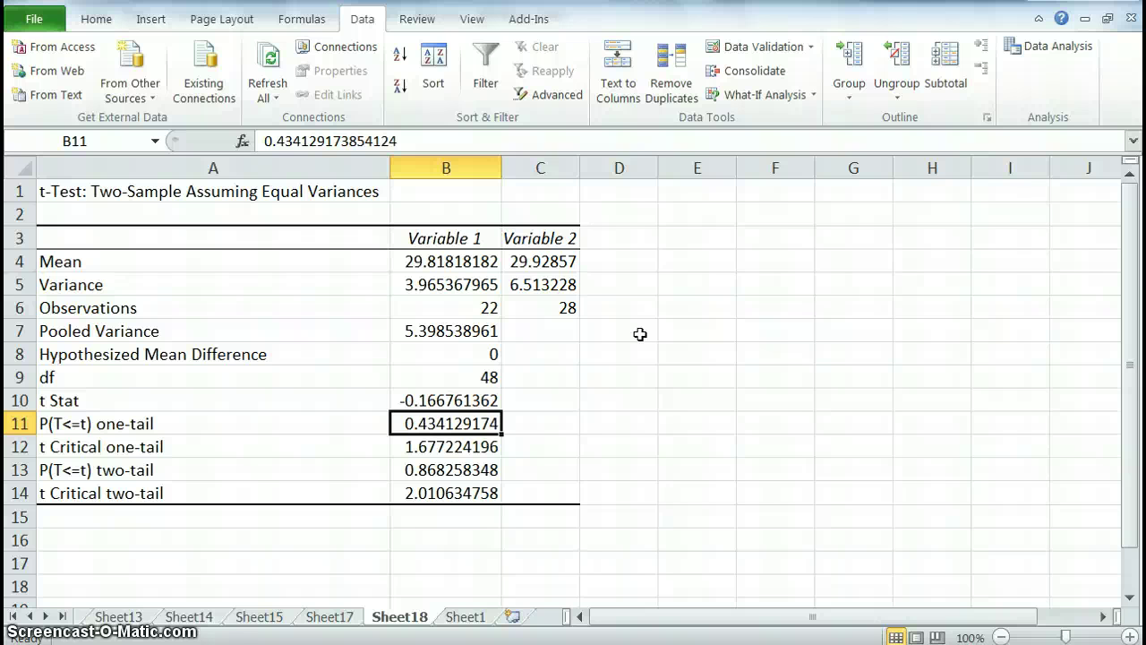
key(Down)
key(Down)
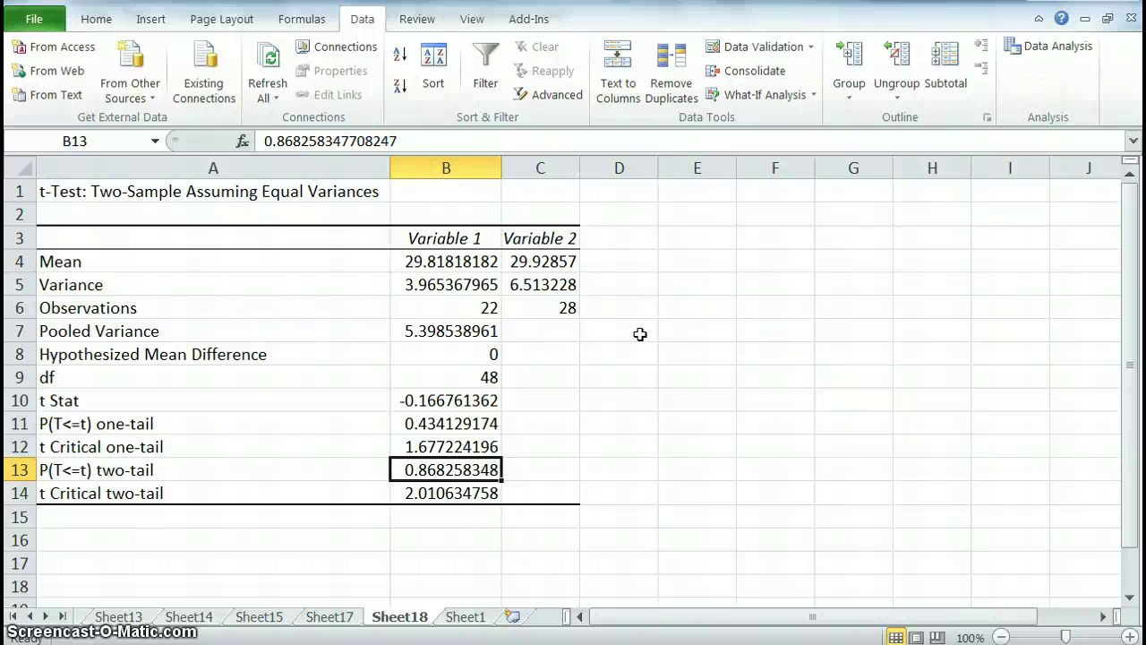